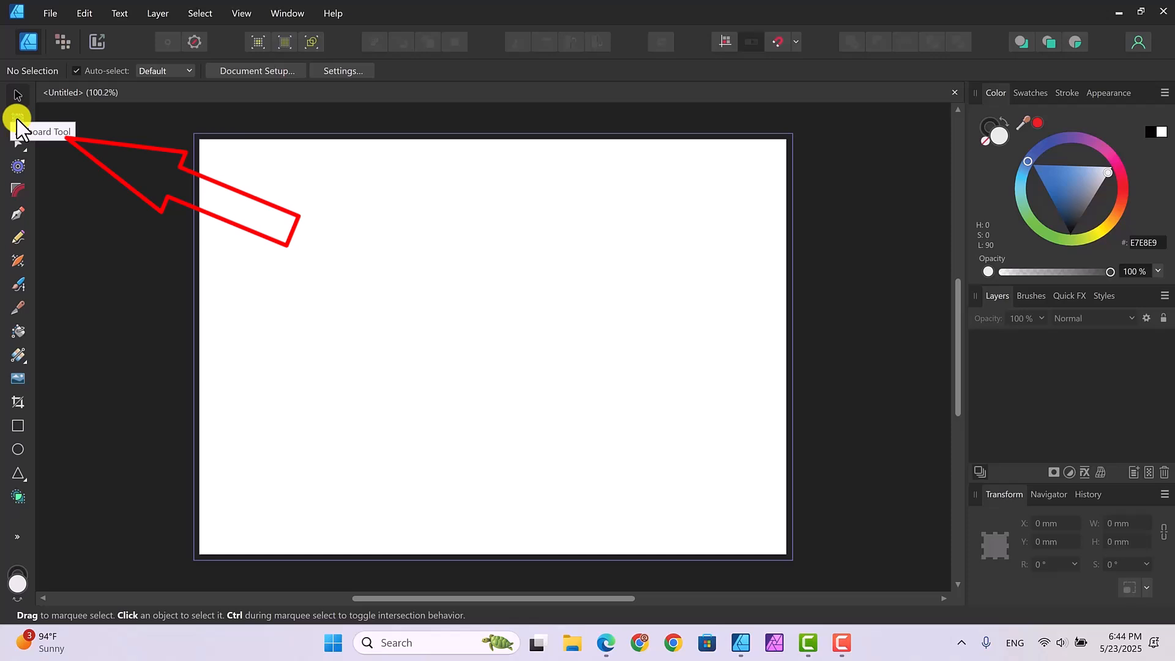
Step: Insert an artboard at the document's size with the Artboard Tool
left_click(17, 118)
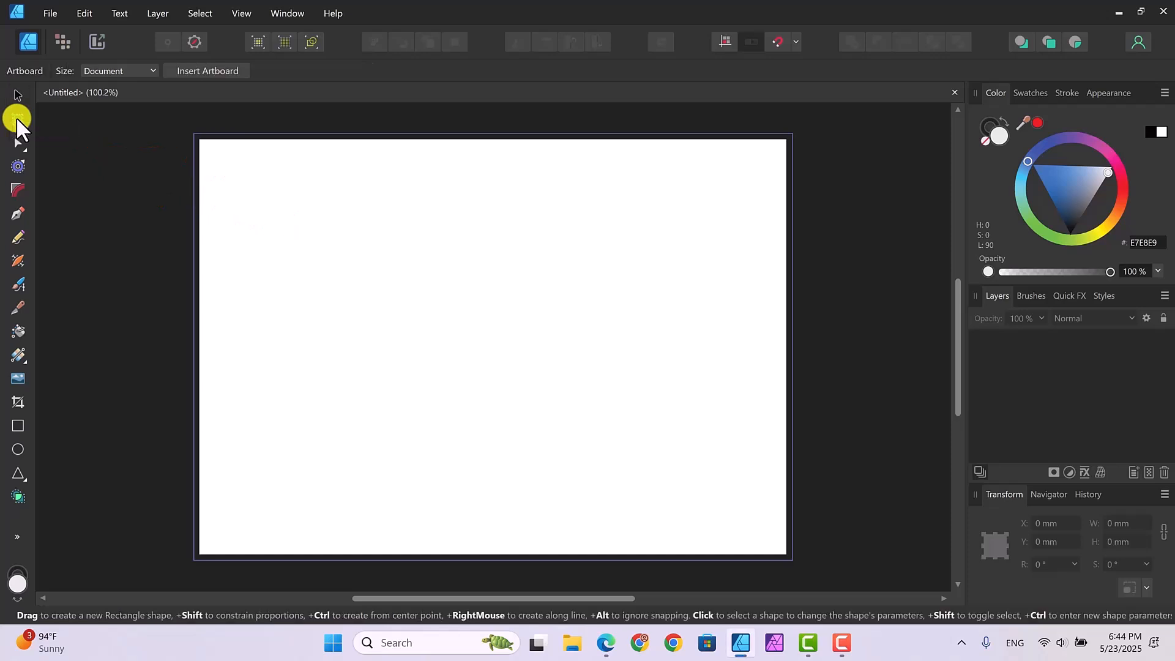
left_click(208, 71)
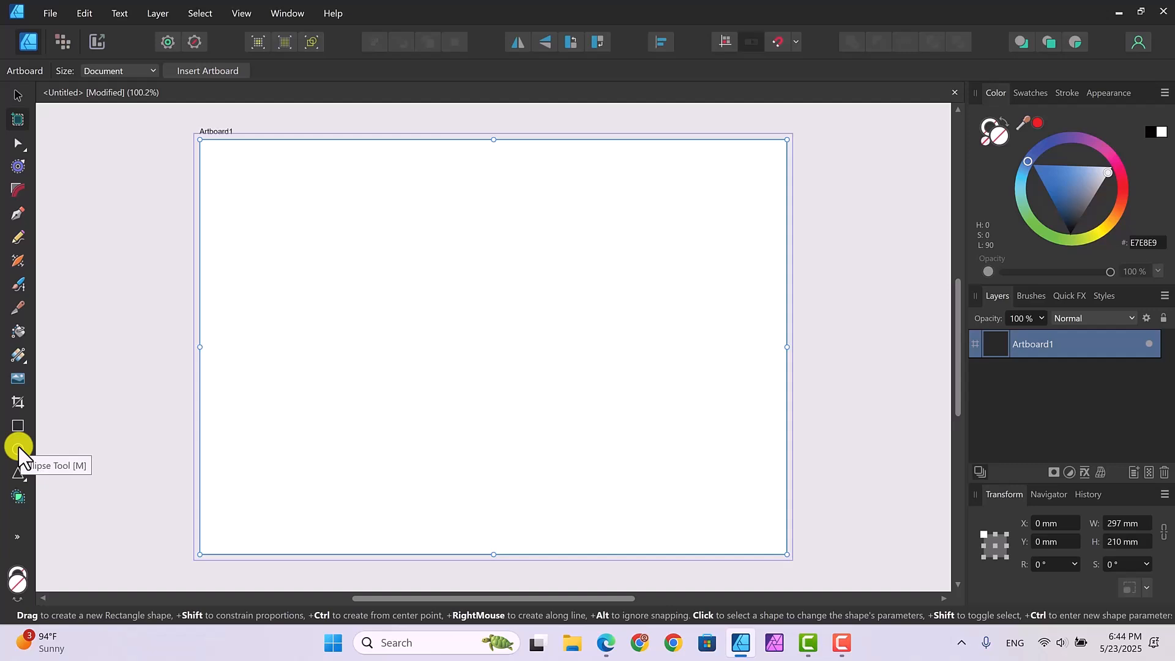
left_click(14, 97)
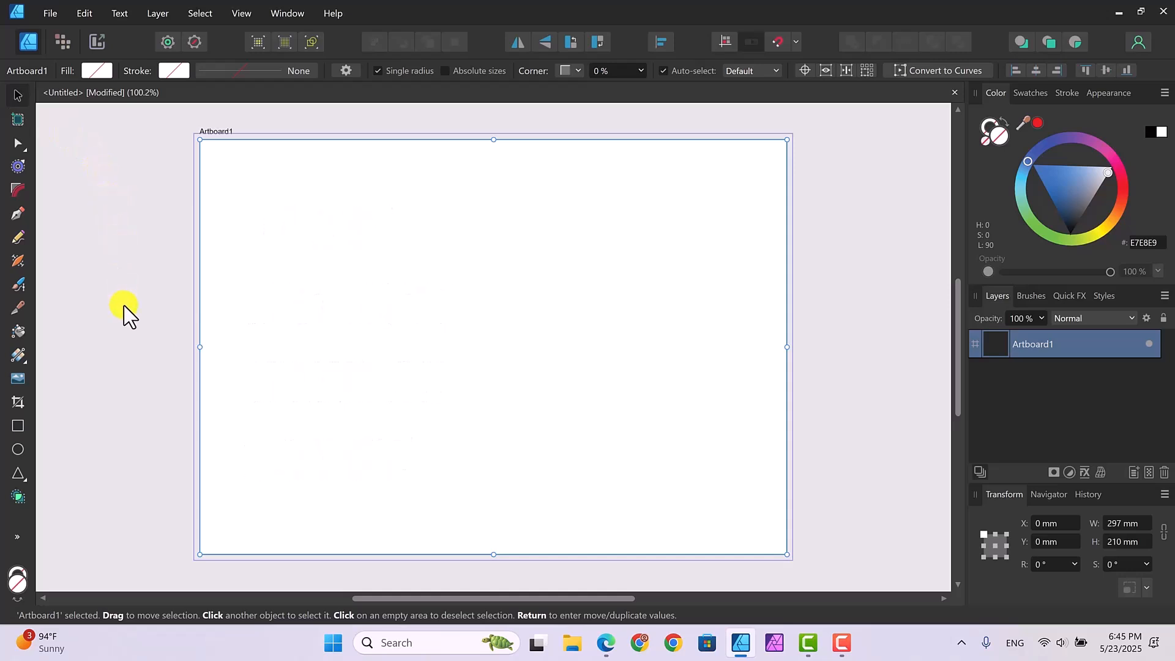
Step: Draw a green-filled ellipse about 49 by 34 mm in the artboard's upper left and place a duplicate to its right
left_click(17, 448)
left_click_drag(310, 227, 406, 293)
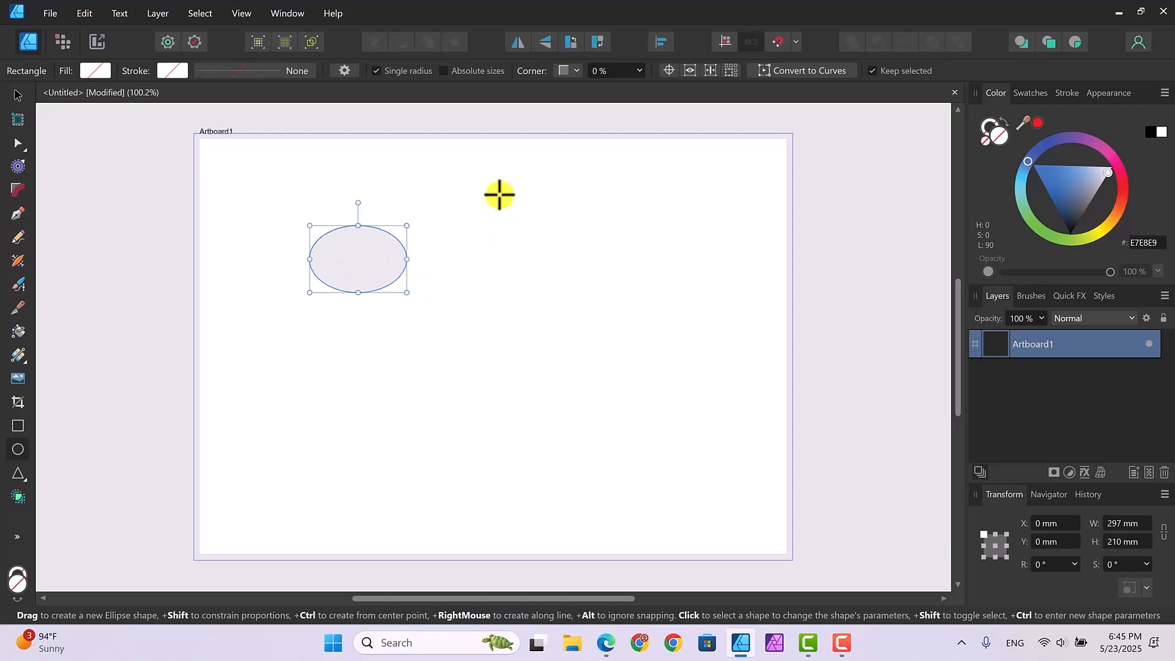
left_click(1037, 93)
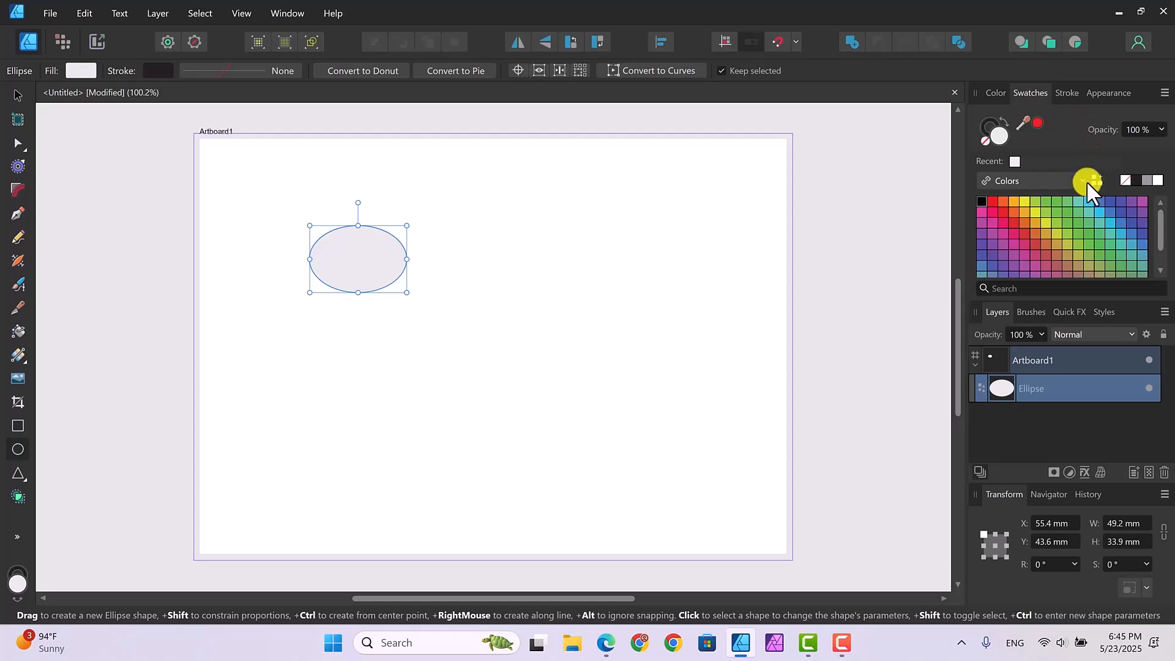
left_click(1057, 201)
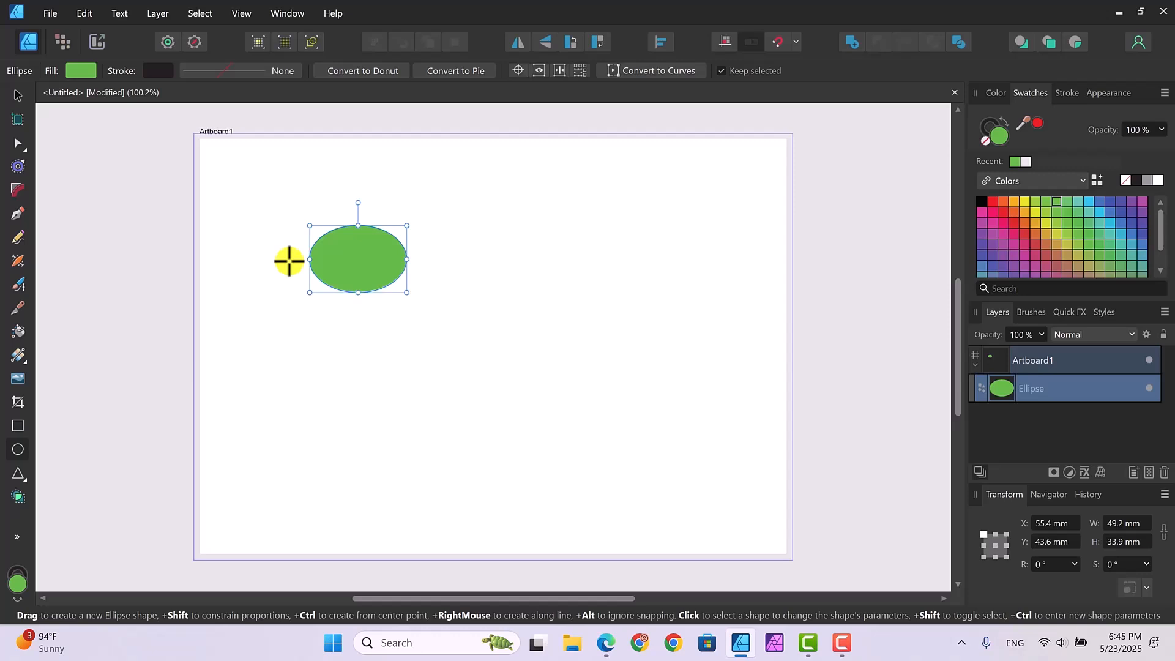
left_click(18, 95)
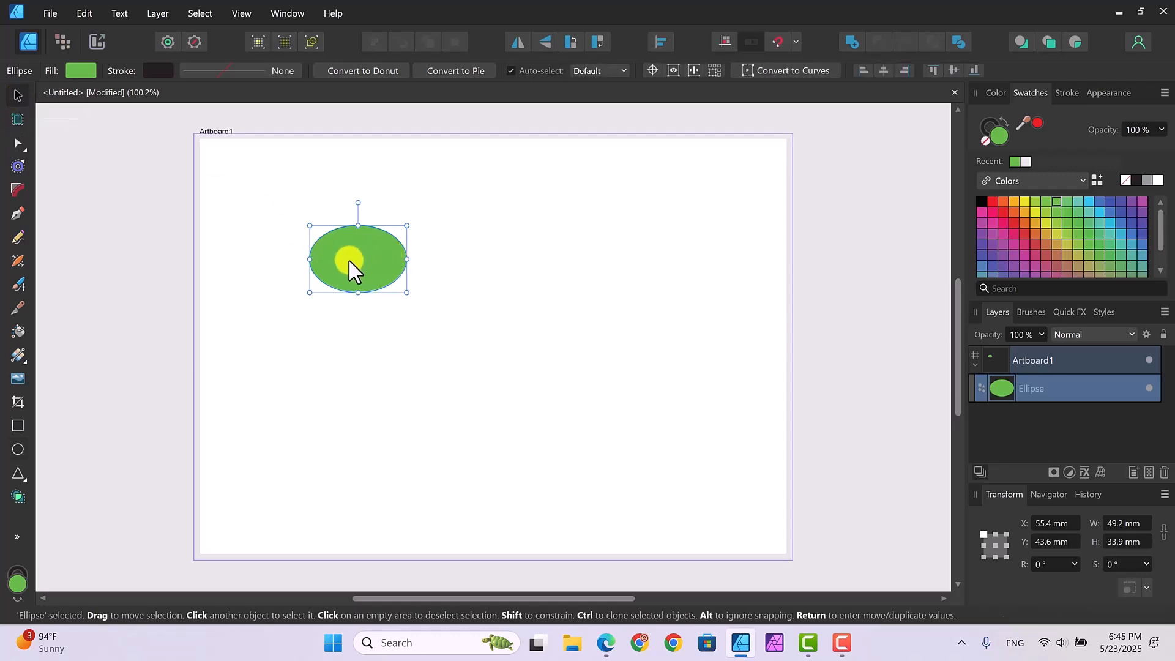
left_click_drag(354, 267, 464, 263)
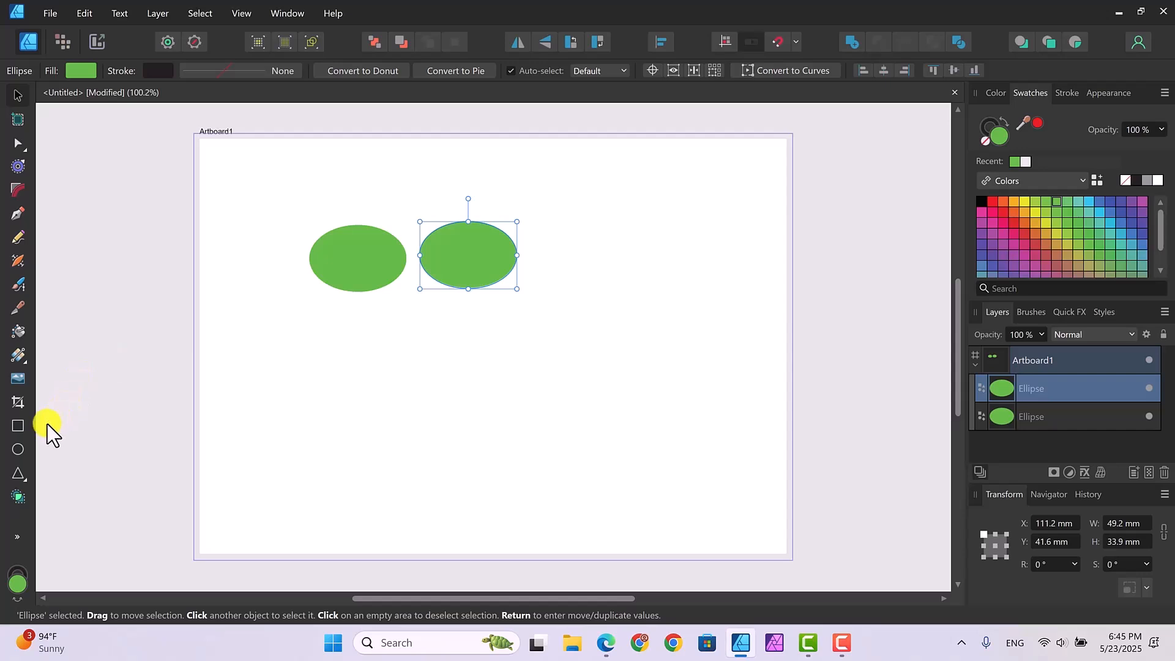
Step: Draw a small green rectangle about 10 by 17 mm in the artboard's upper right and duplicate it into a row of five
left_click(17, 424)
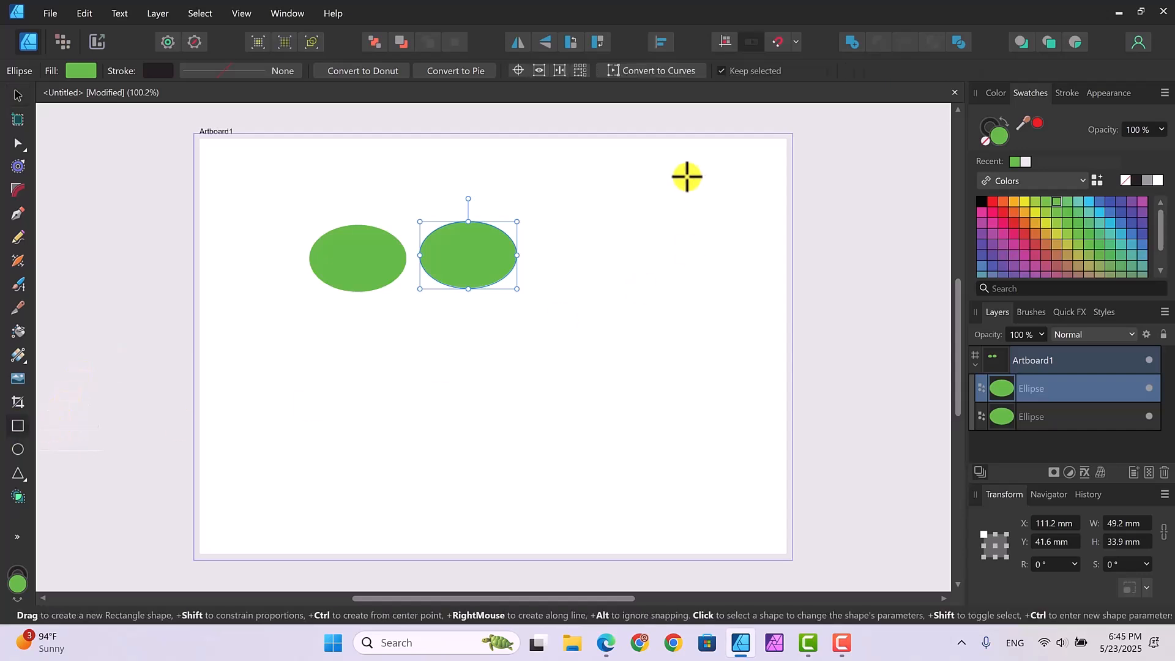
left_click_drag(586, 217, 606, 250)
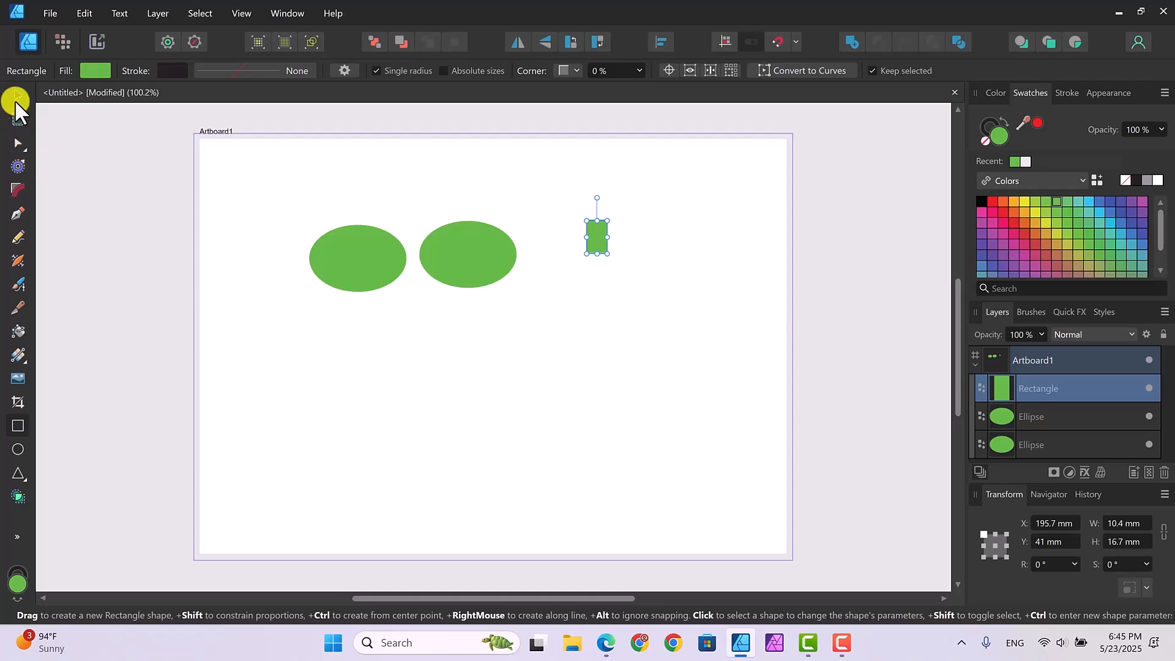
left_click(18, 95)
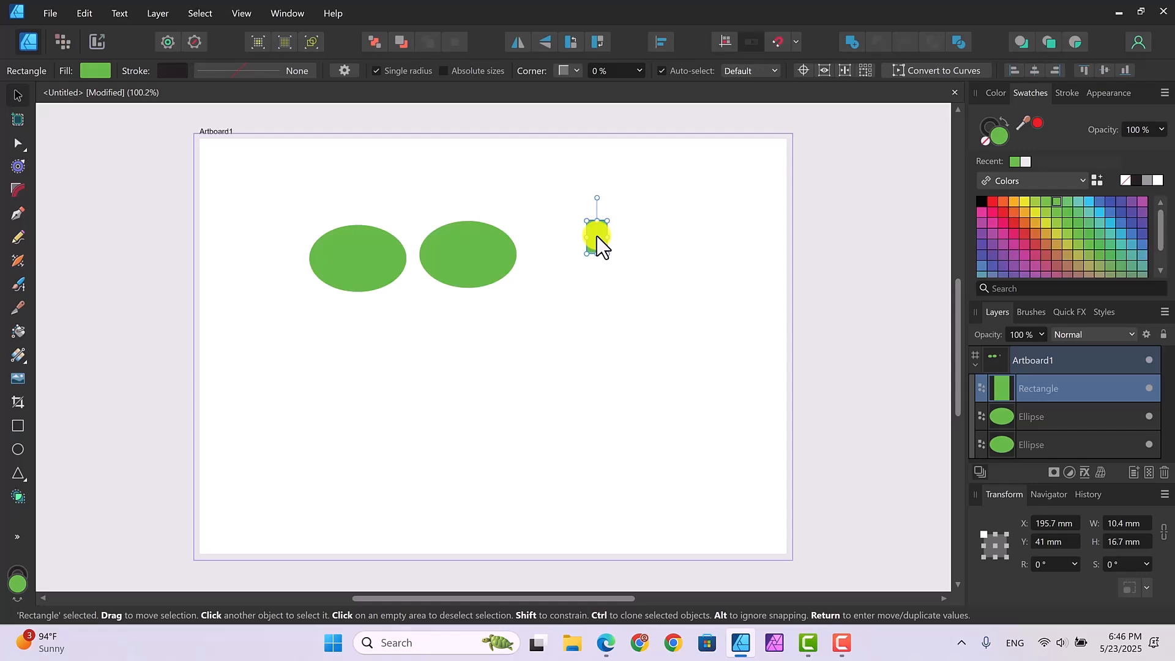
left_click_drag(597, 236, 728, 237)
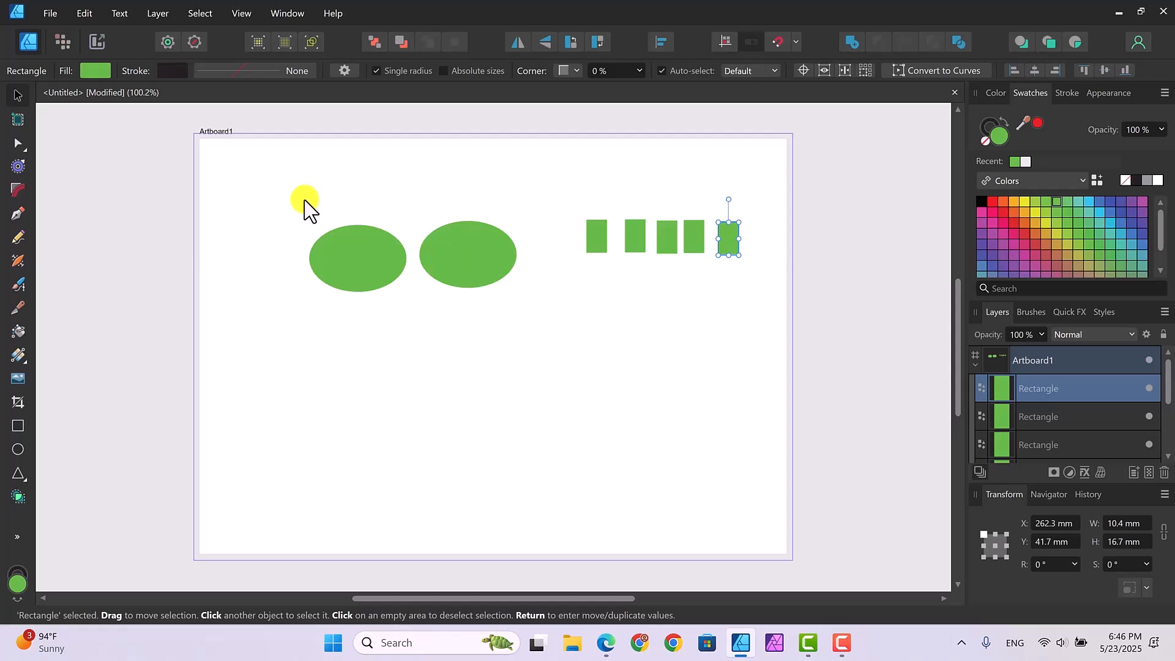
Step: Draw a tall rectangle about 10 by 51 mm below the left ellipse and a trapezoid about 27 by 23 mm beside it
left_click(18, 424)
left_click_drag(367, 333, 387, 432)
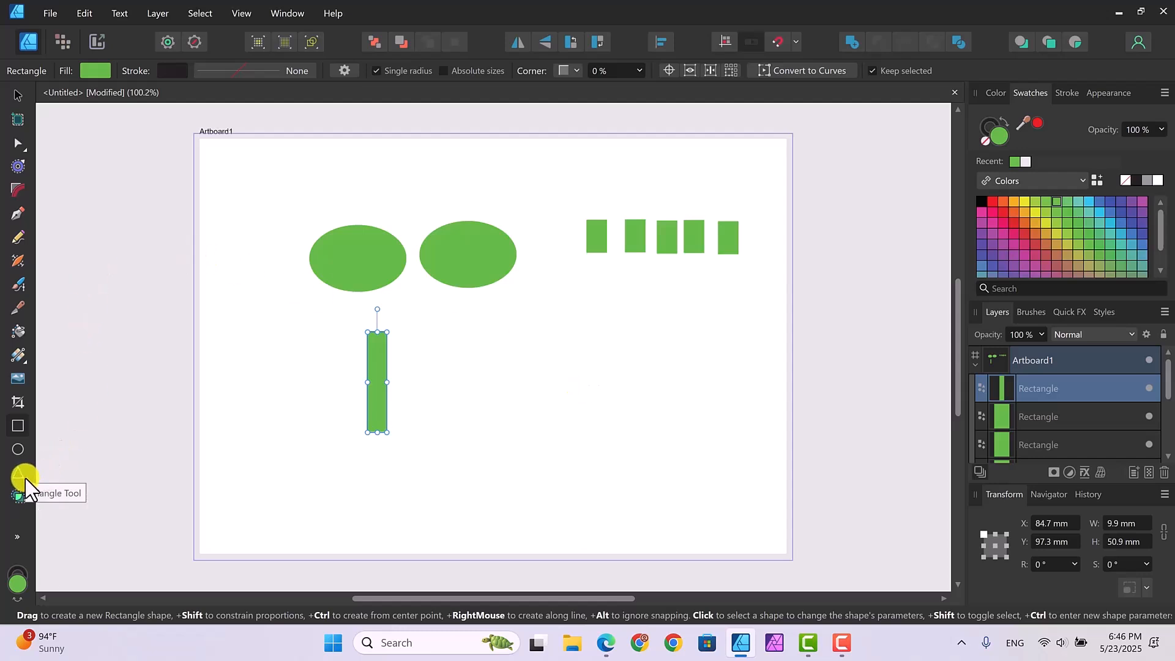
left_click_drag(26, 484, 86, 130)
left_click_drag(477, 335, 530, 382)
Step: Duplicate the trapezoid and place the copy just to its right at the same height
left_click(14, 98)
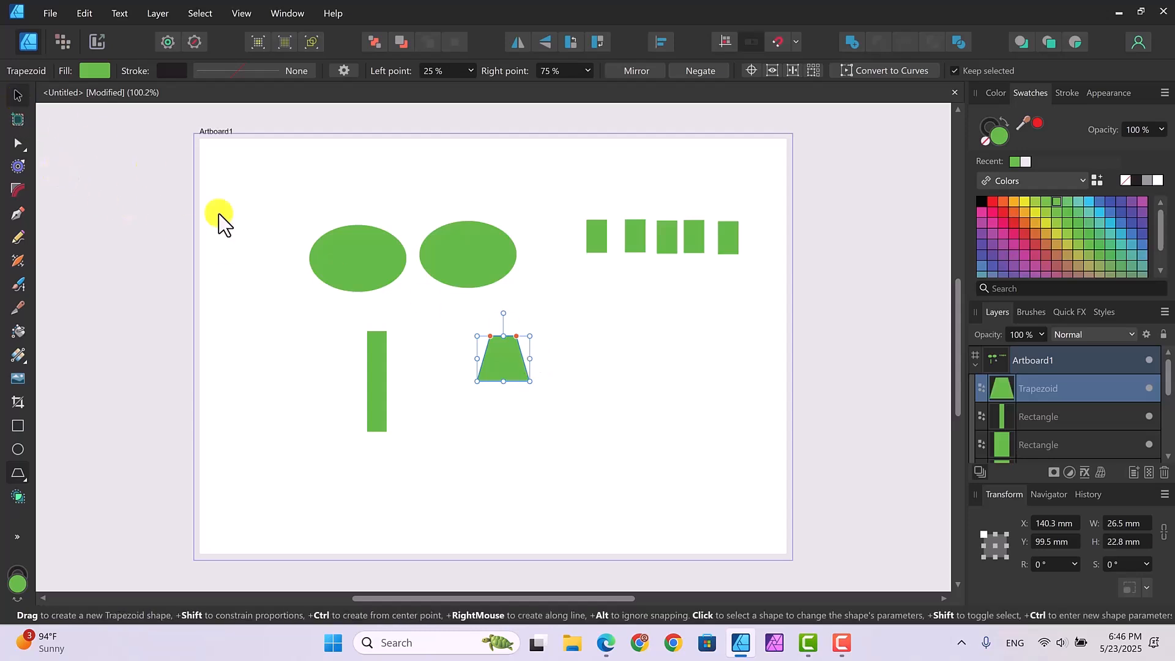
left_click(502, 360)
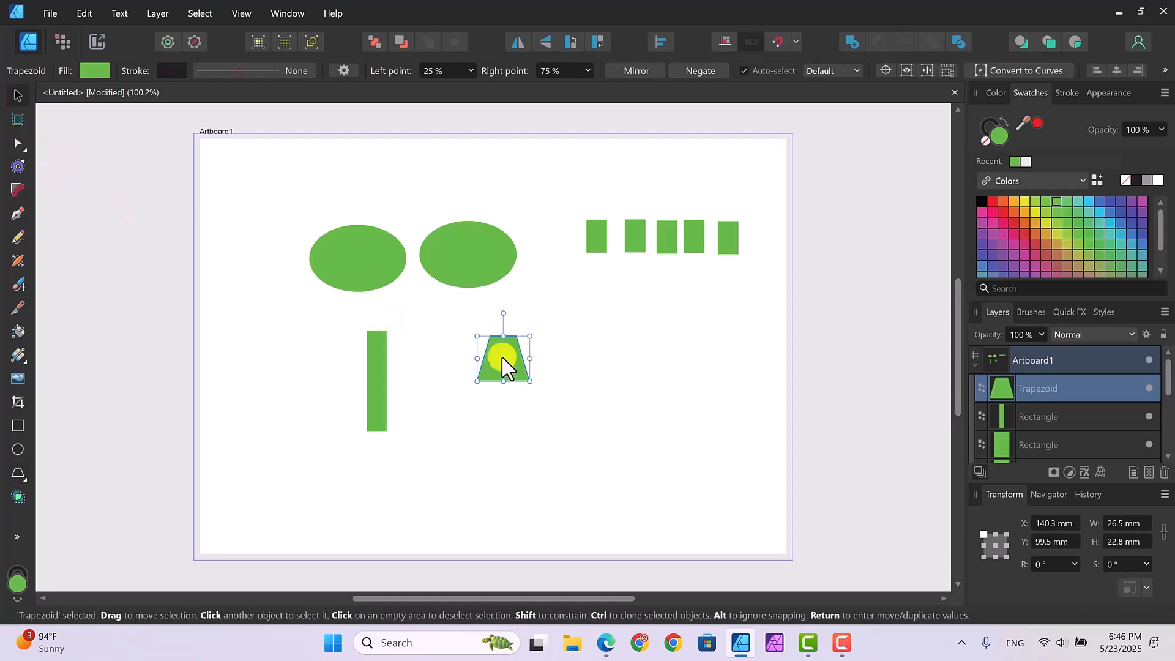
left_click_drag(539, 358, 566, 361)
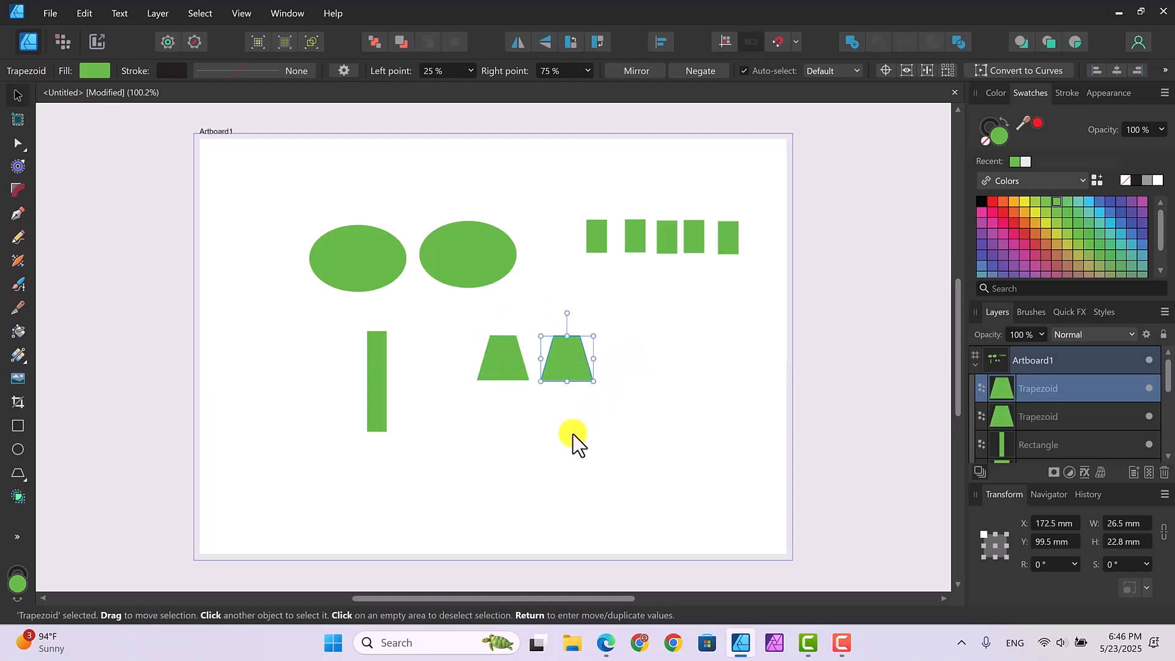
left_click(536, 425)
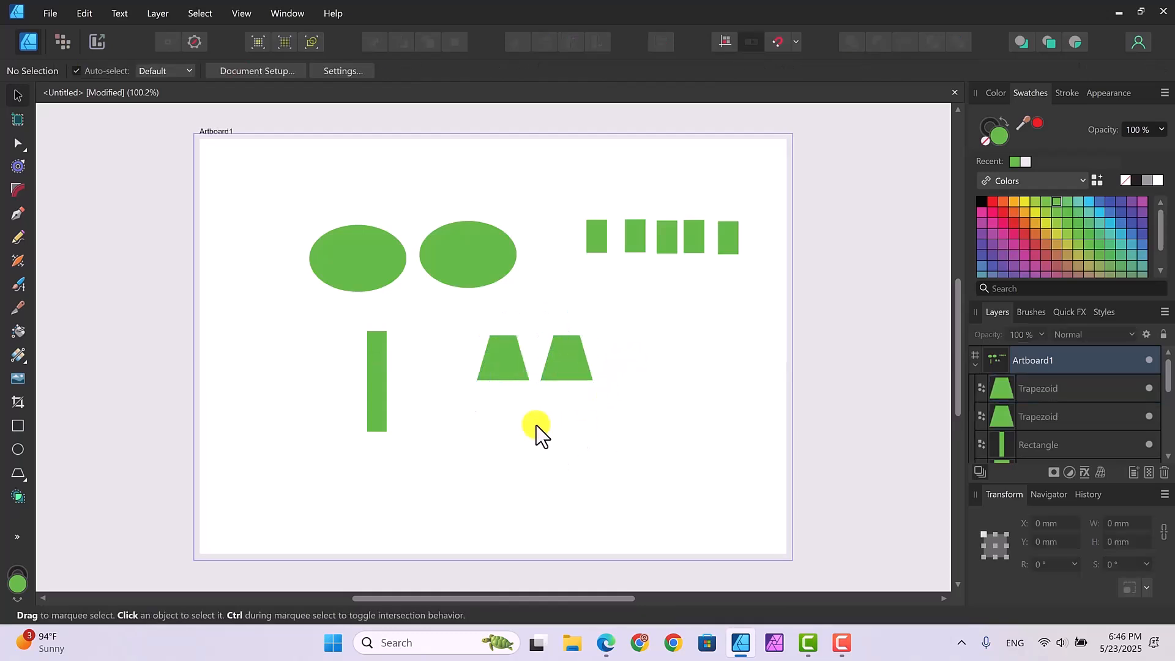
Step: Draw a triangle about 22 by 26 mm to the right of the two trapezoids
left_click(25, 481)
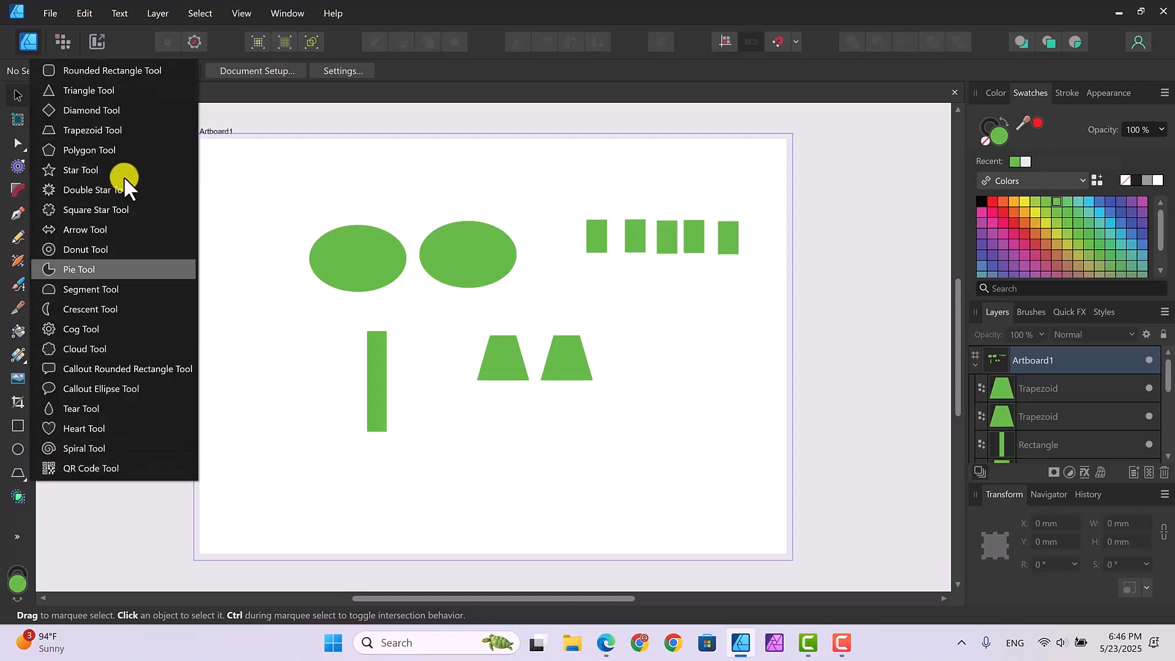
left_click(91, 89)
left_click_drag(658, 348, 701, 400)
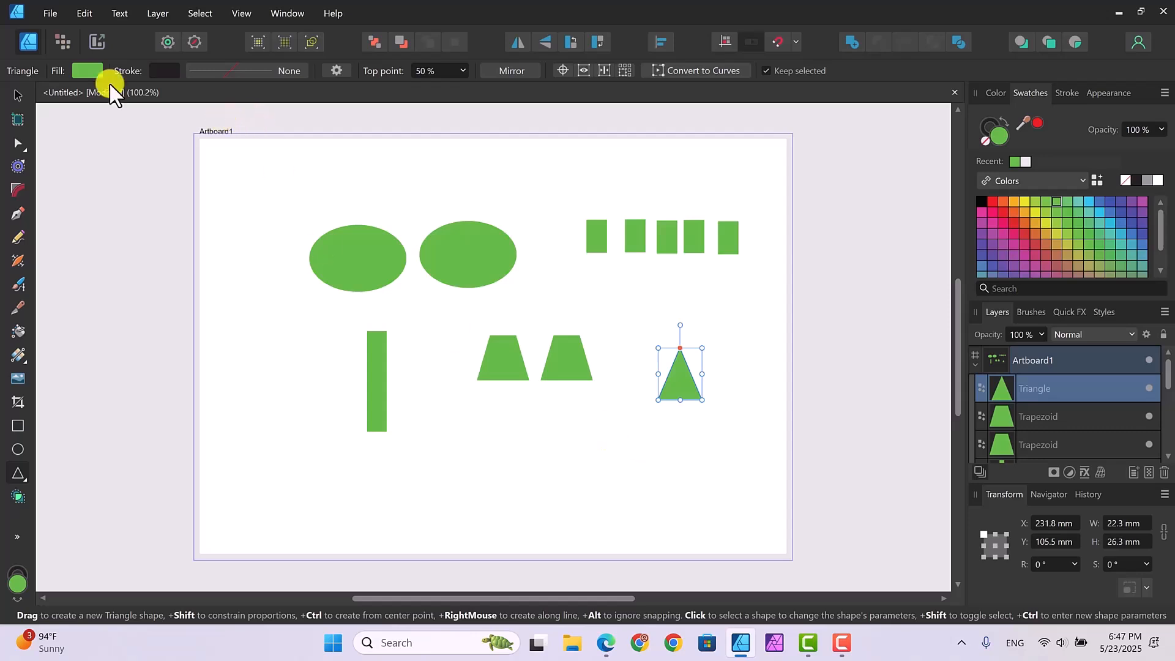
Step: Move the left ellipse outward as the head, shrink it to about 32 by 21 mm and rotate it about 35°
left_click(16, 92)
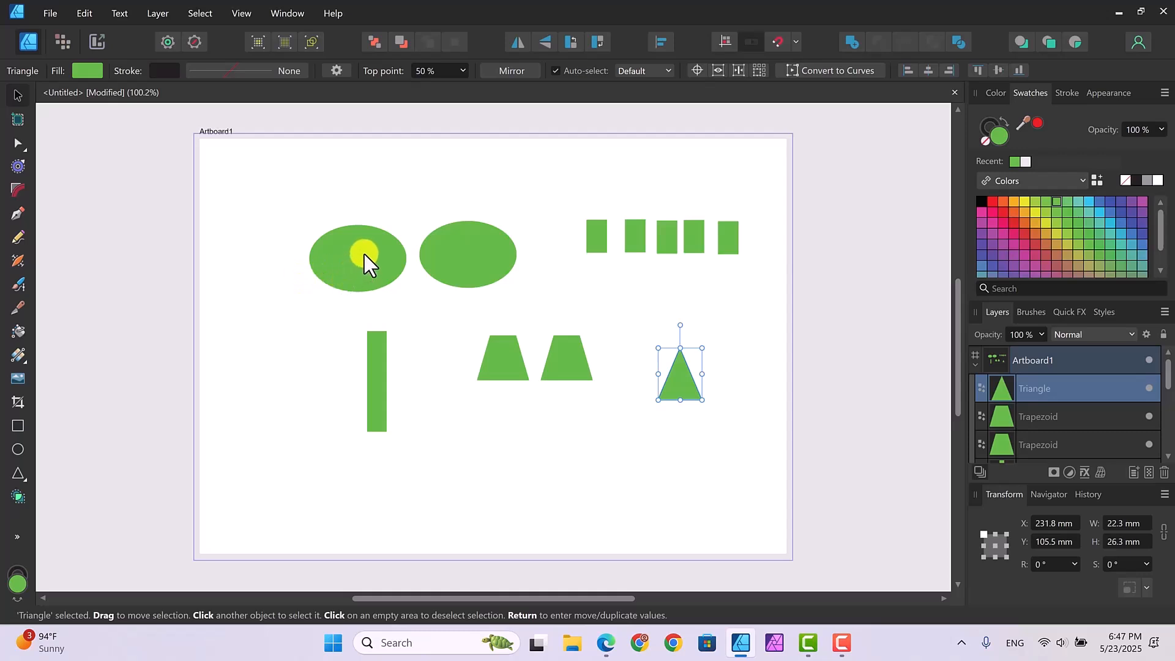
left_click_drag(365, 254, 321, 265)
left_click_drag(298, 204, 291, 239)
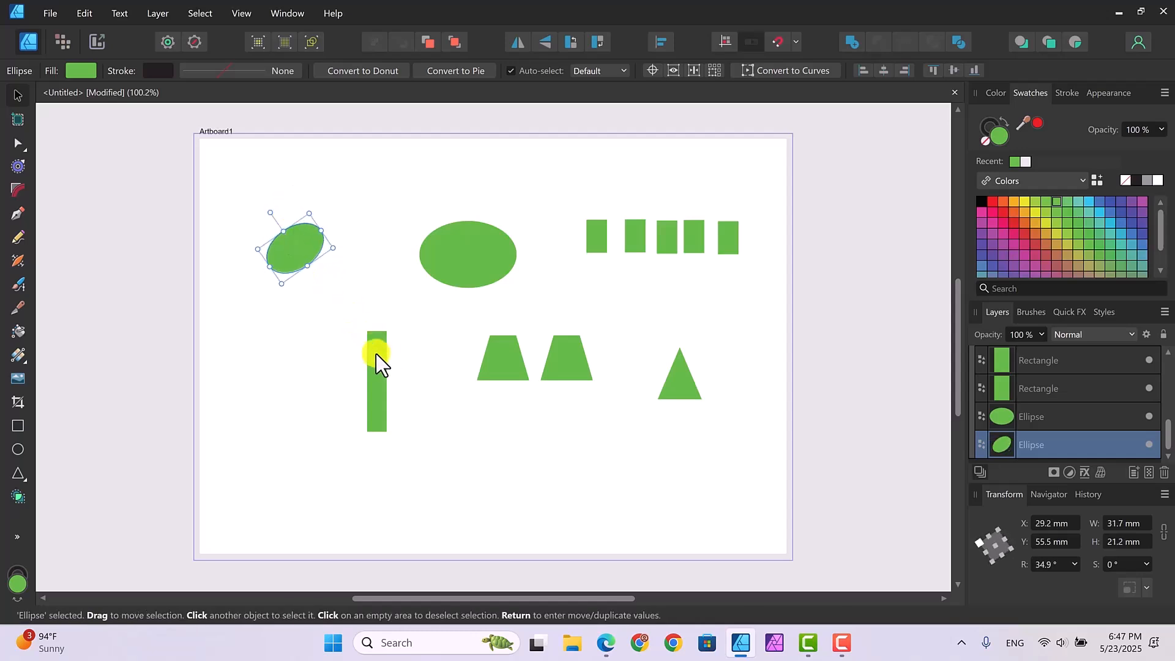
Step: Fit the tall rectangle under the head as a neck about 37 mm long, tilted about 16°, and move the larger ellipse to its lower end as the body
left_click_drag(371, 349, 319, 270)
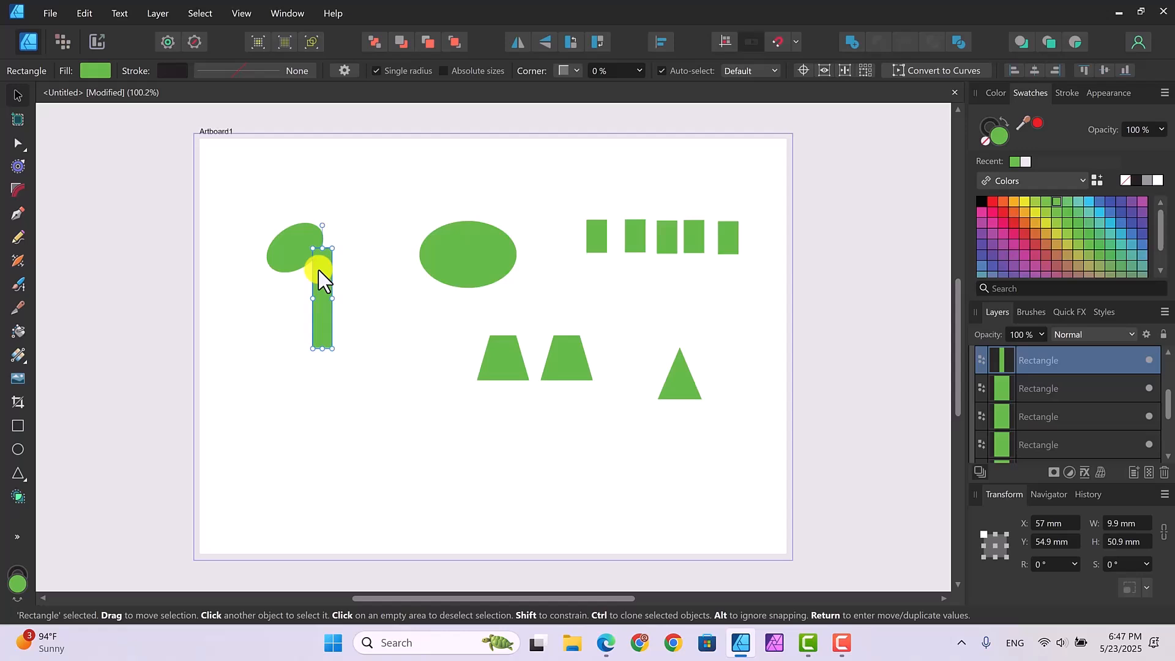
left_click_drag(333, 351, 336, 310)
left_click(459, 253)
left_click_drag(438, 275, 360, 321)
left_click(365, 252)
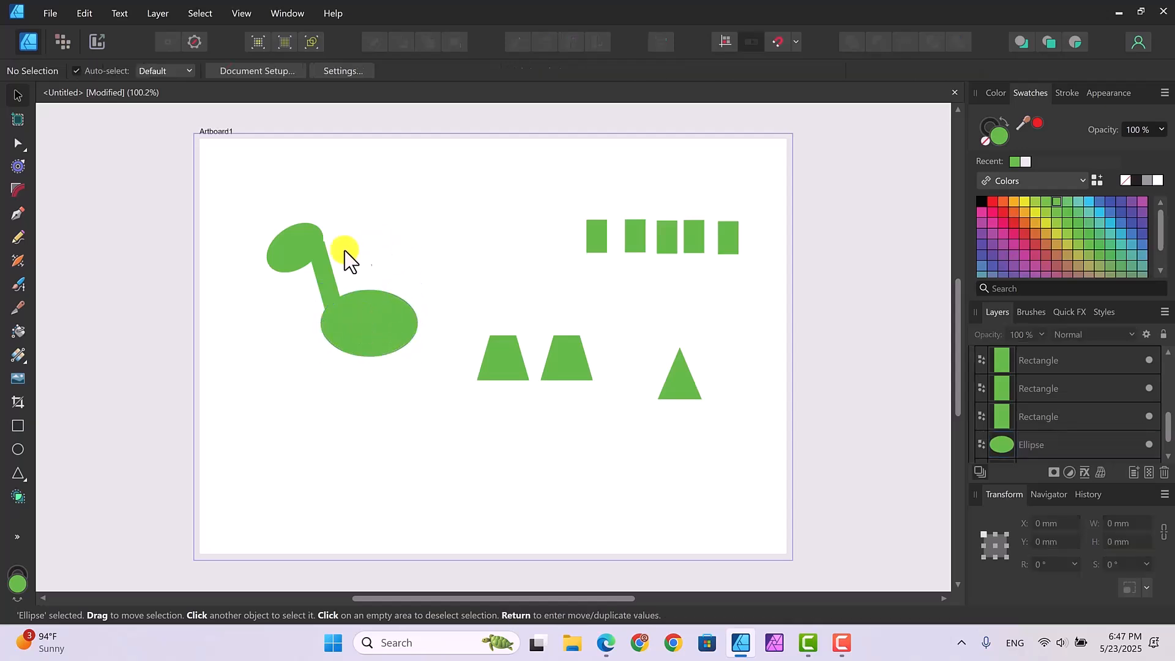
Step: Convert the neck rectangle to curves and shift its corner nodes to widen the base and narrow the top
left_click(324, 269)
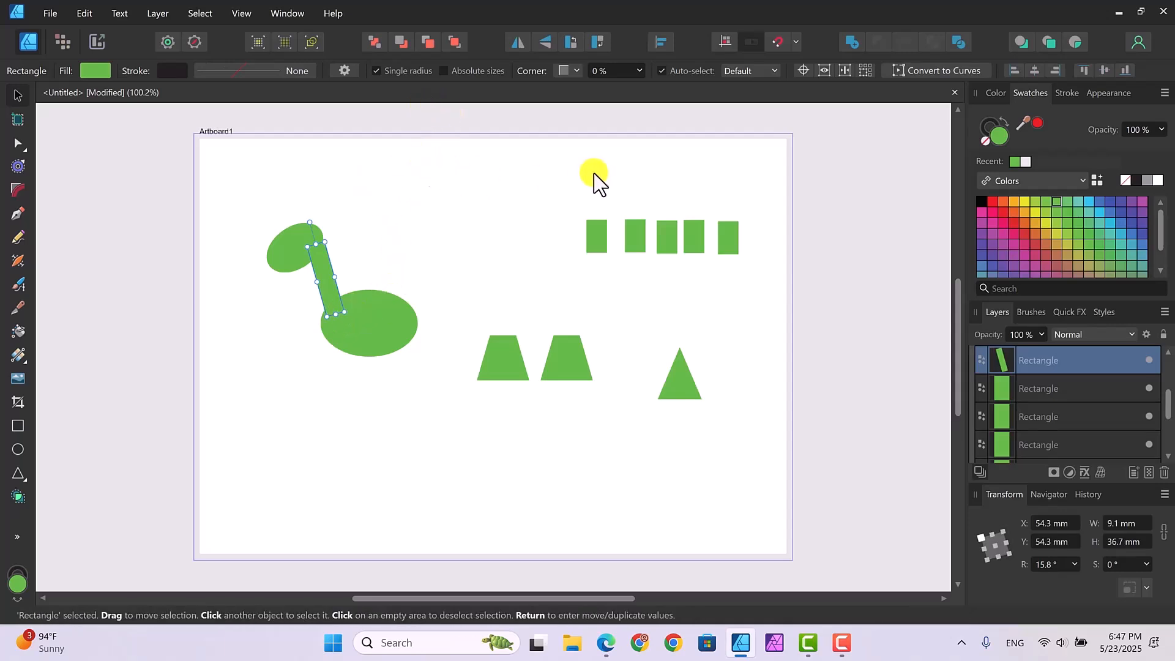
left_click(927, 71)
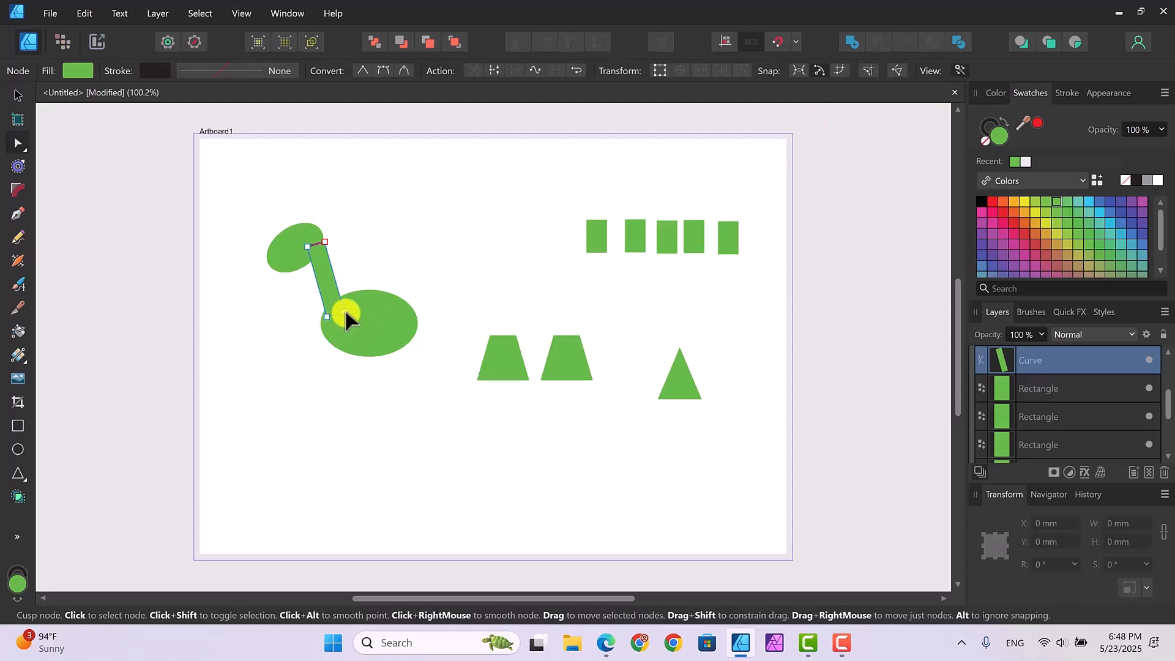
left_click_drag(344, 308, 350, 304)
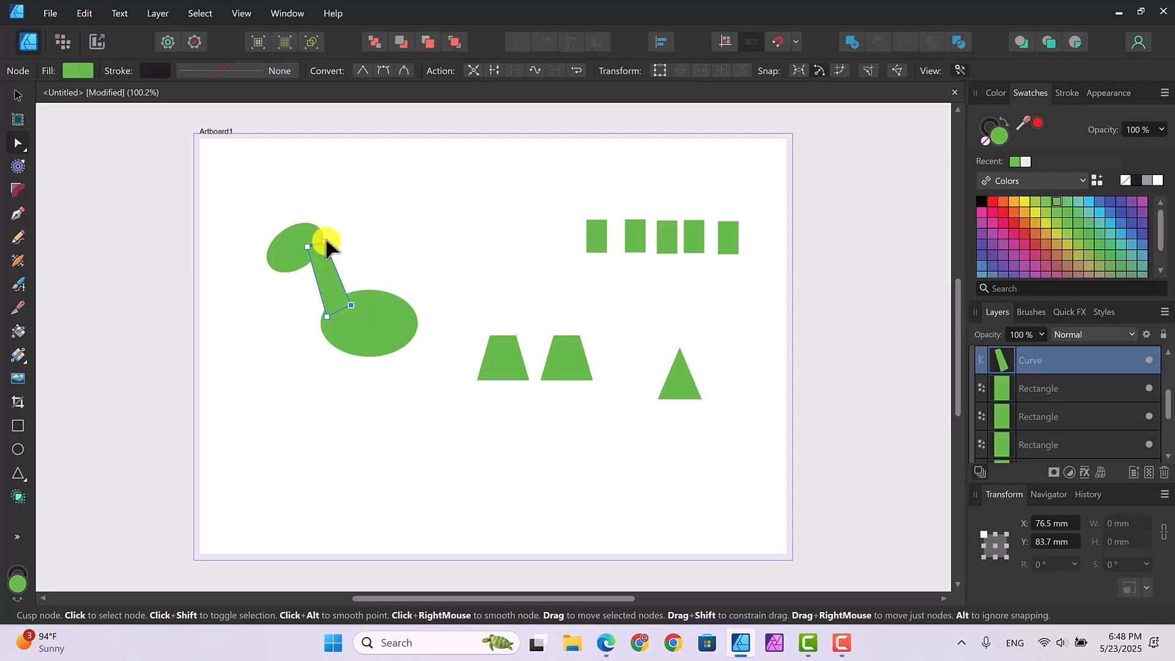
left_click_drag(321, 241, 321, 244)
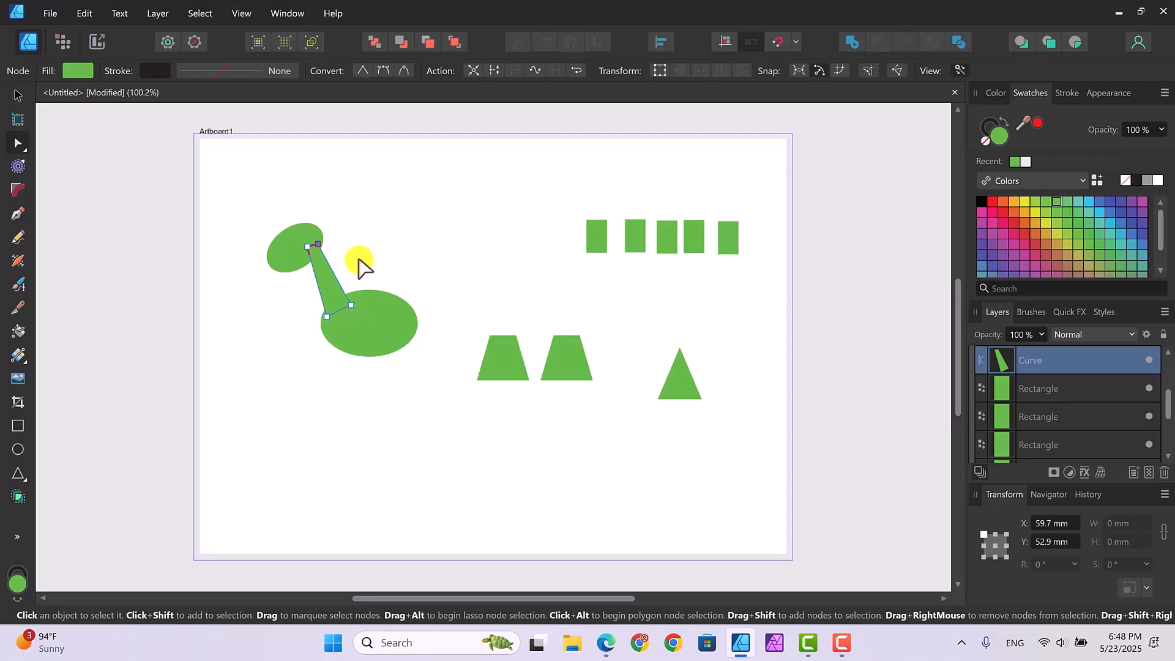
left_click(329, 311)
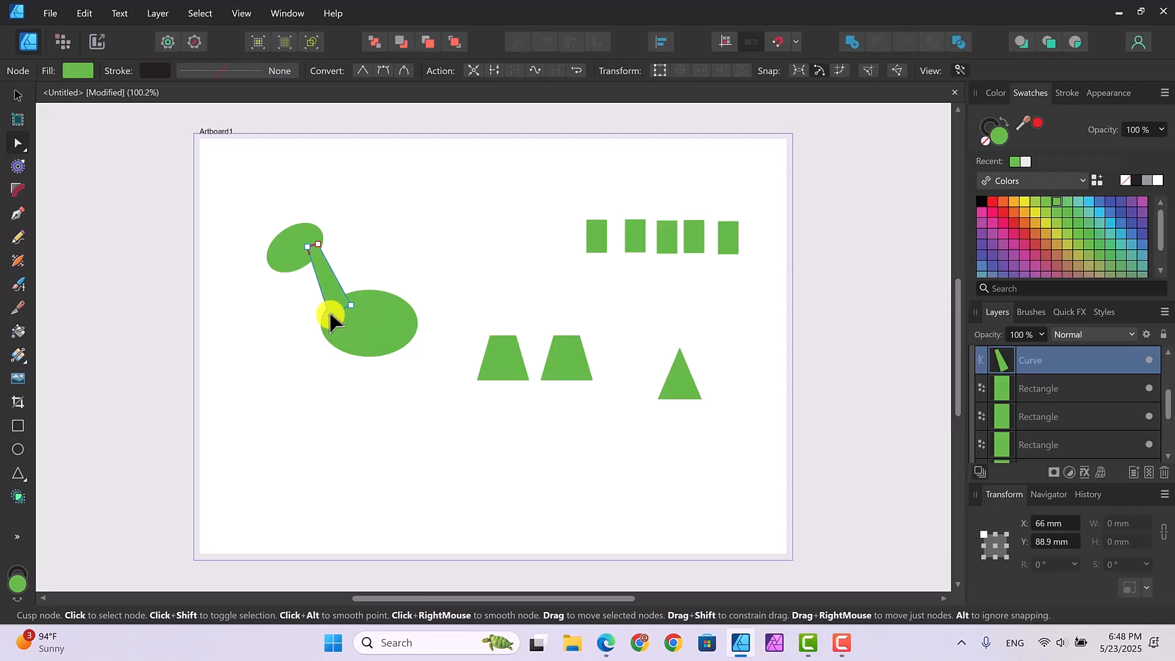
left_click_drag(330, 313, 329, 314)
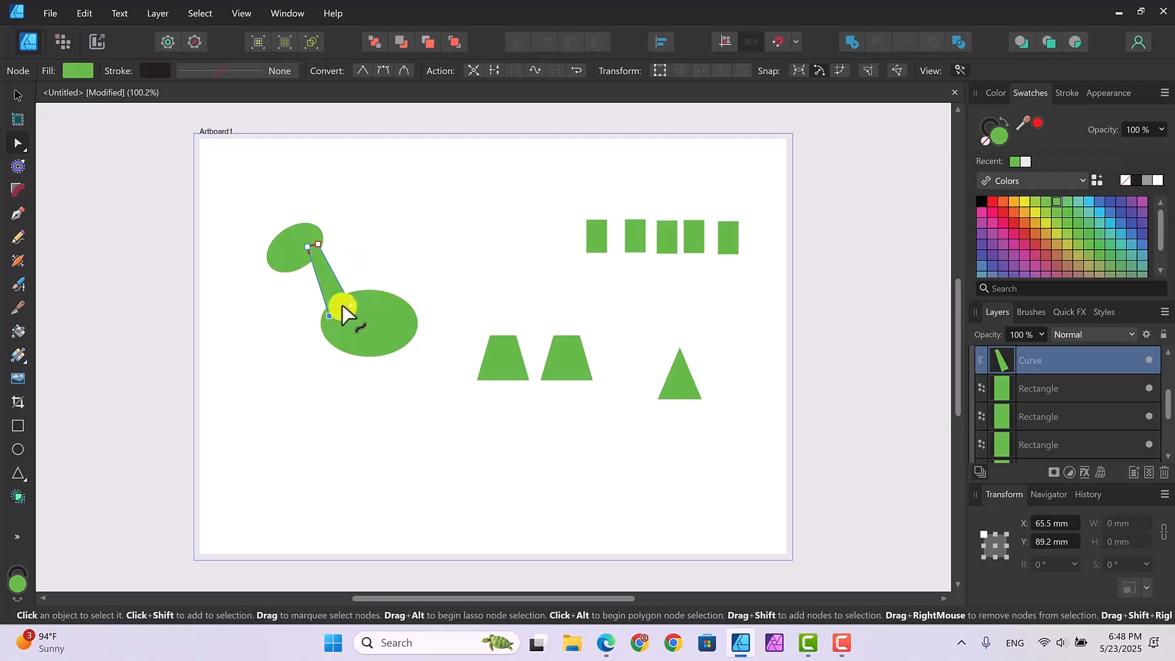
Step: Shorten the neck to about 27 mm and move the body ellipse up so that it overlaps the neck's base
left_click(20, 97)
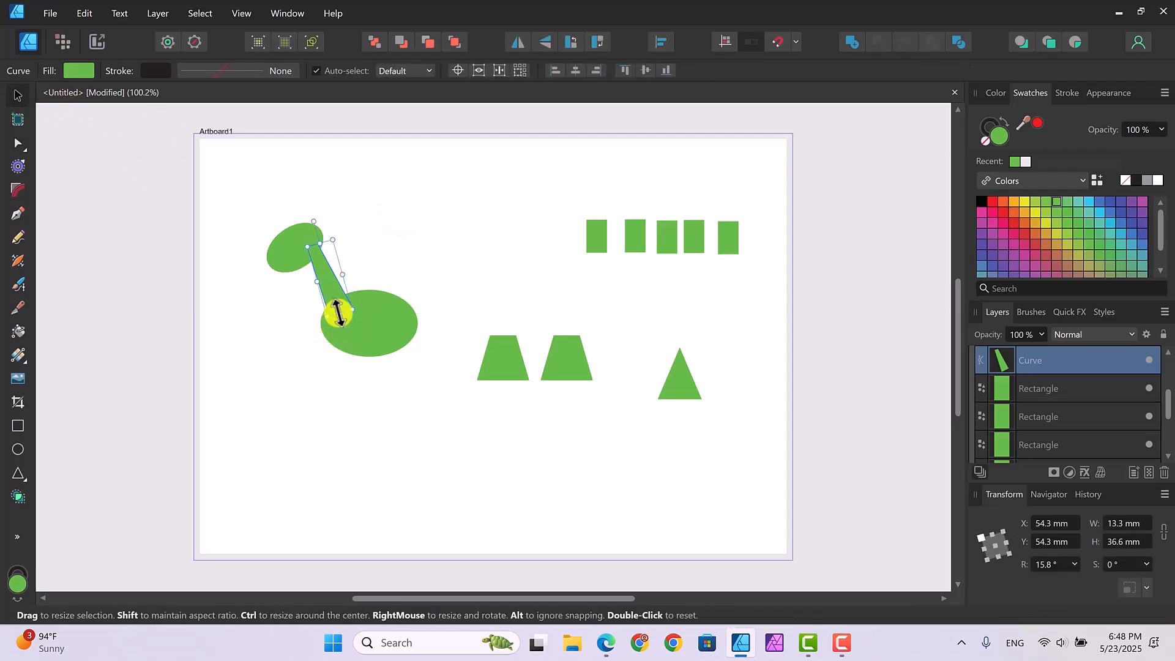
left_click_drag(338, 313, 372, 306)
left_click(369, 323)
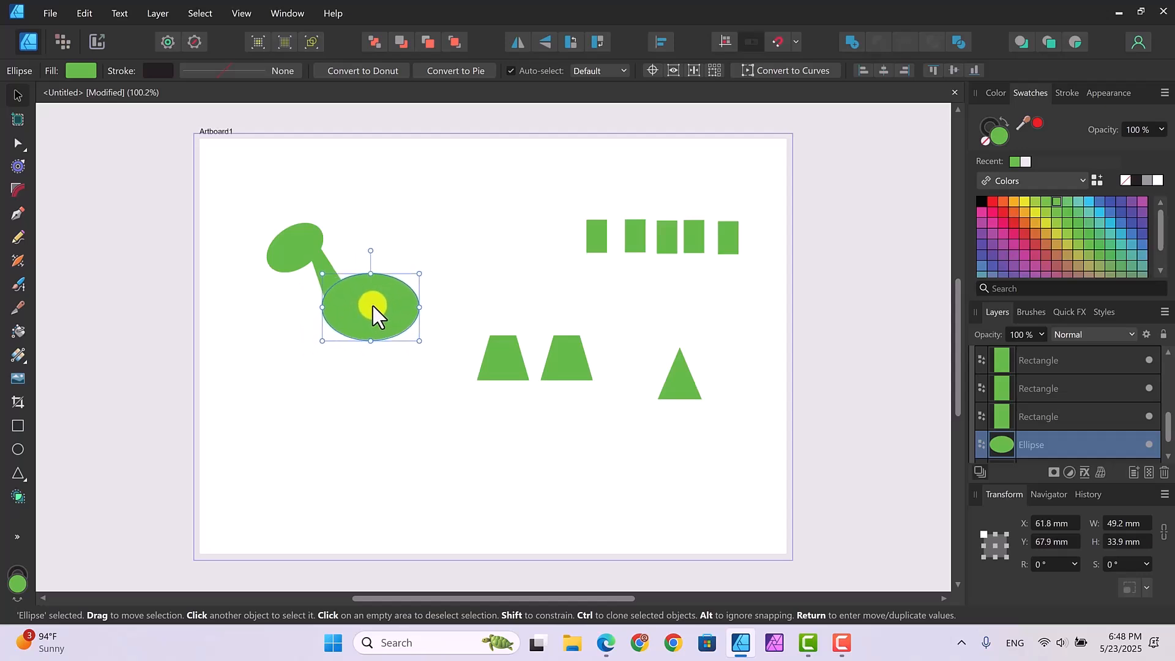
left_click(325, 263)
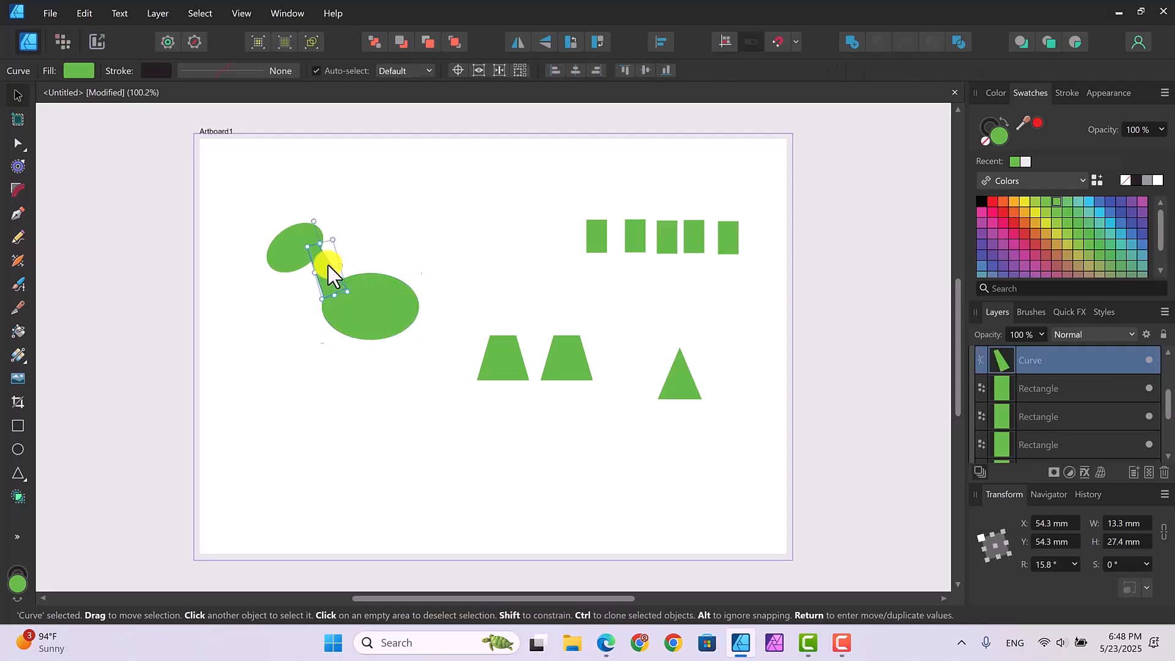
left_click_drag(340, 266, 344, 265)
left_click(424, 257)
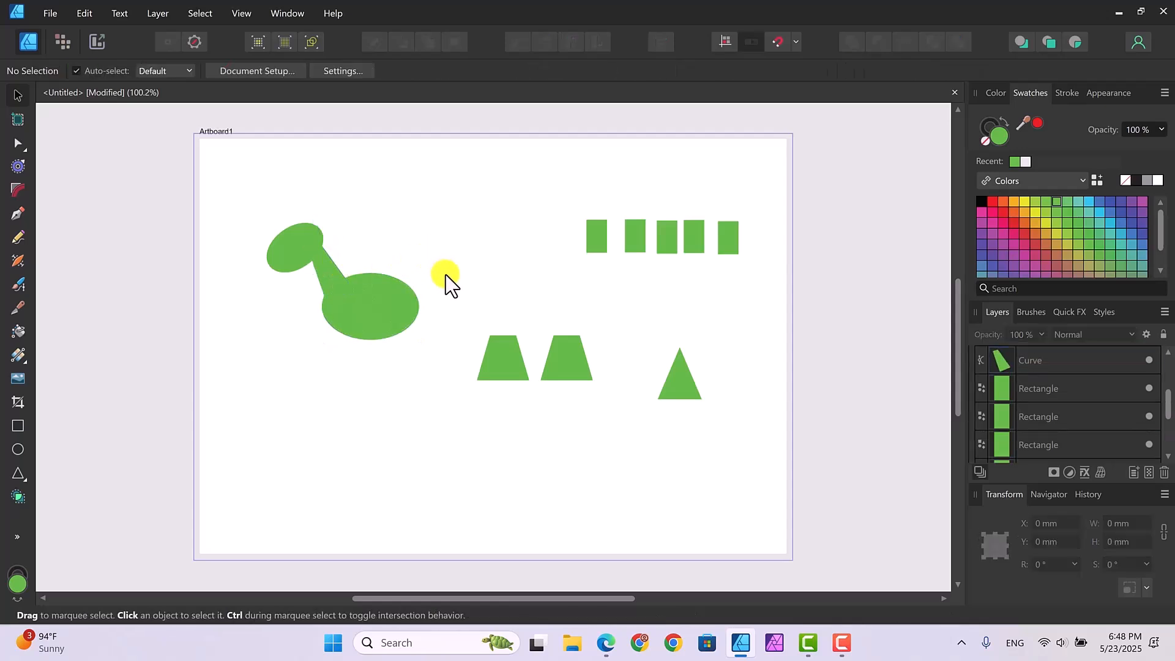
Step: Rotate the head ellipse to about 30° and move it slightly down and left against the neck's top
left_click(312, 246)
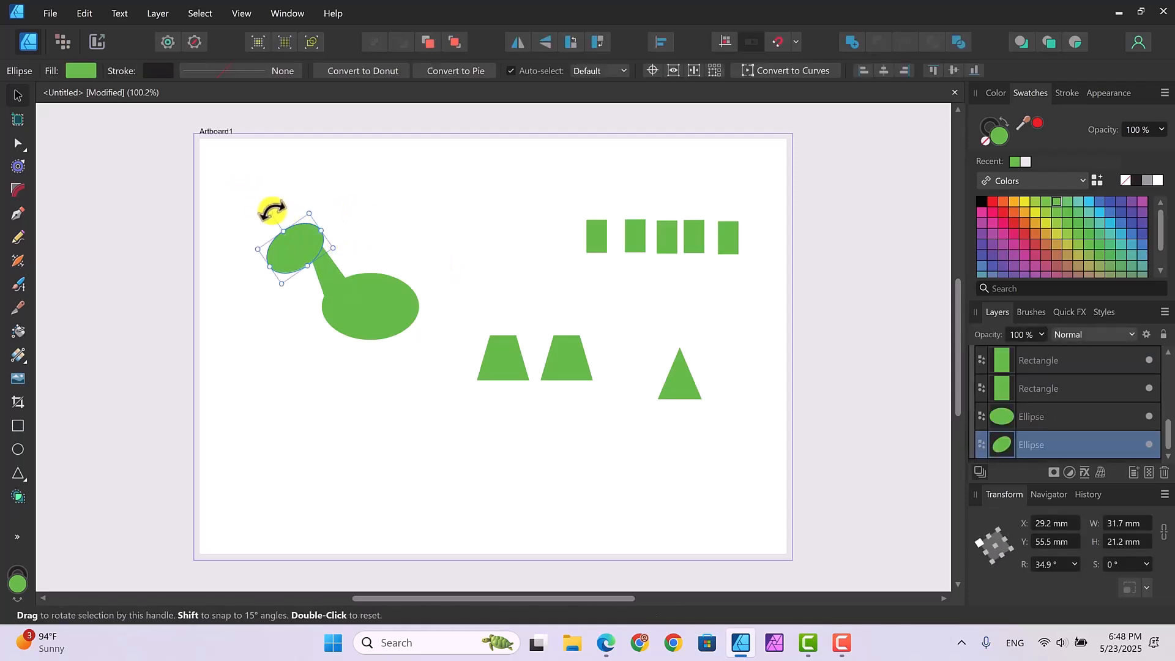
left_click_drag(270, 211, 277, 211)
left_click_drag(281, 262, 279, 263)
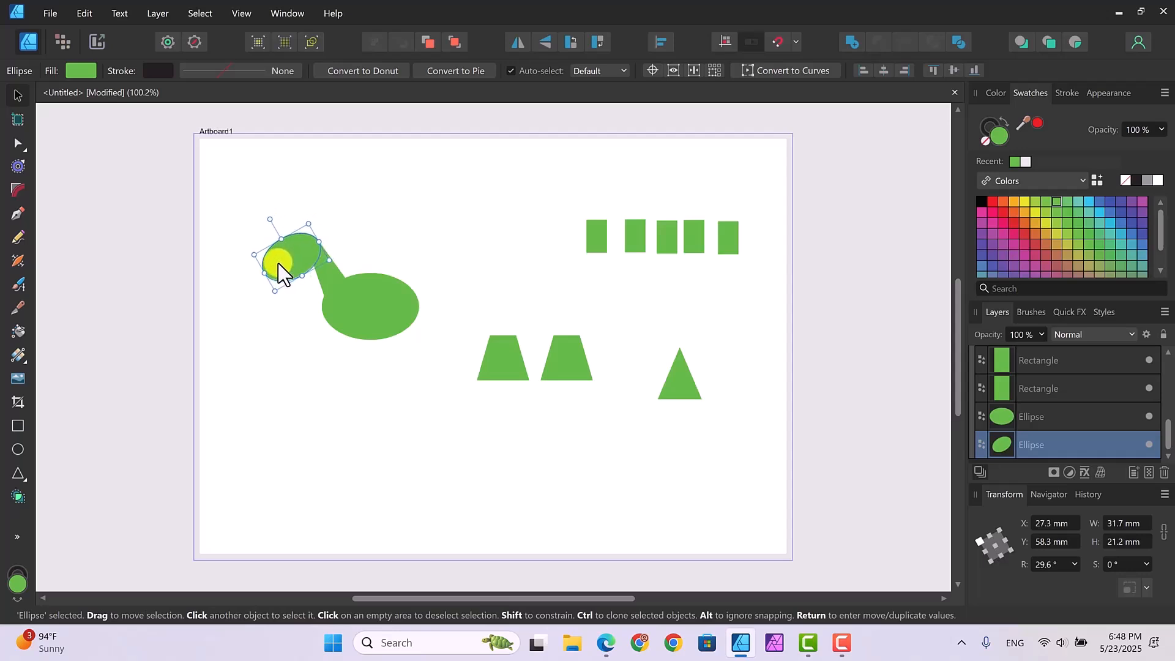
Step: Rotate one trapezoid to about -102°, shrink it to about 17.7 × 18 mm, and attach it to the body's rear as the tail base
left_click(498, 245)
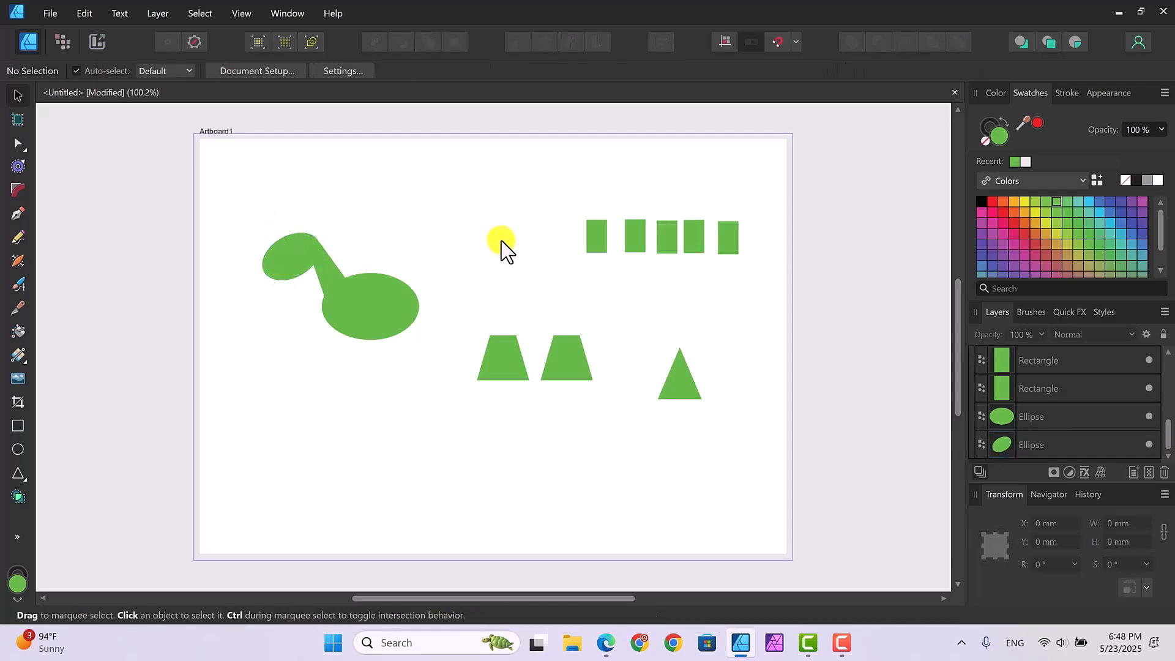
left_click(497, 358)
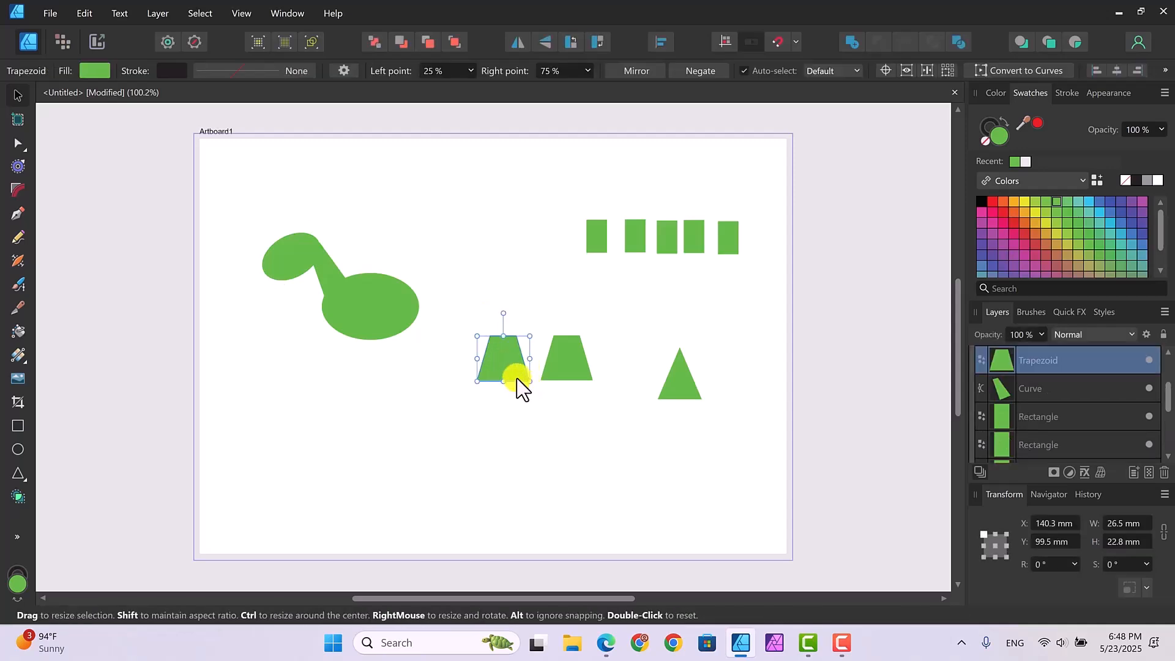
left_click_drag(504, 313, 547, 368)
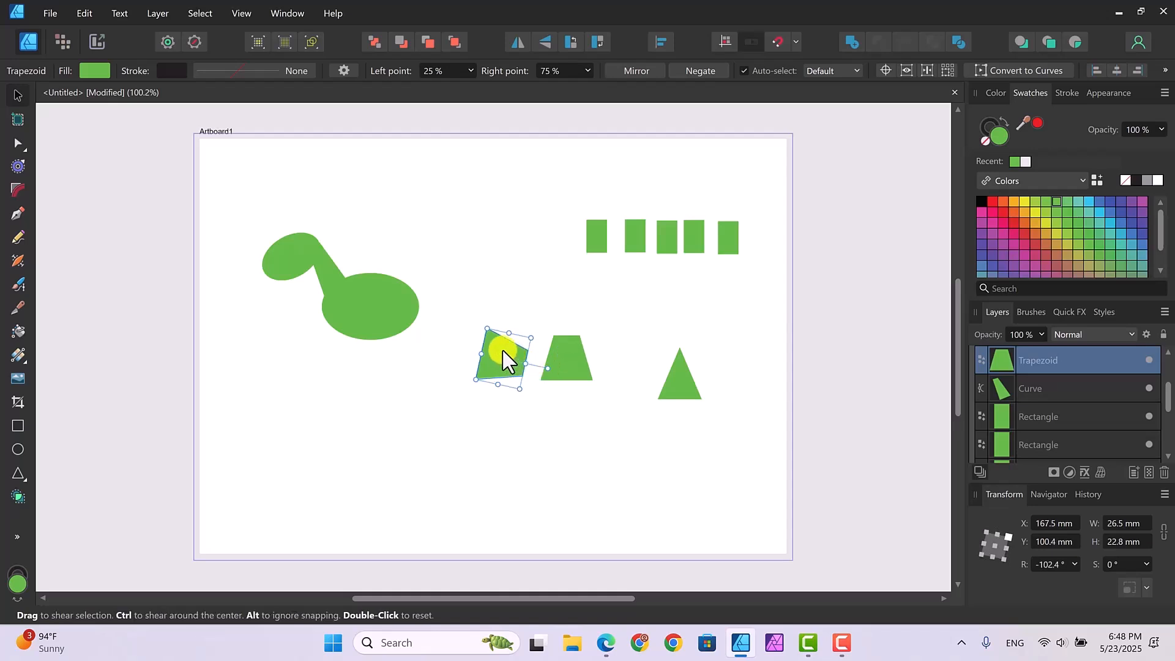
left_click_drag(488, 330, 424, 323)
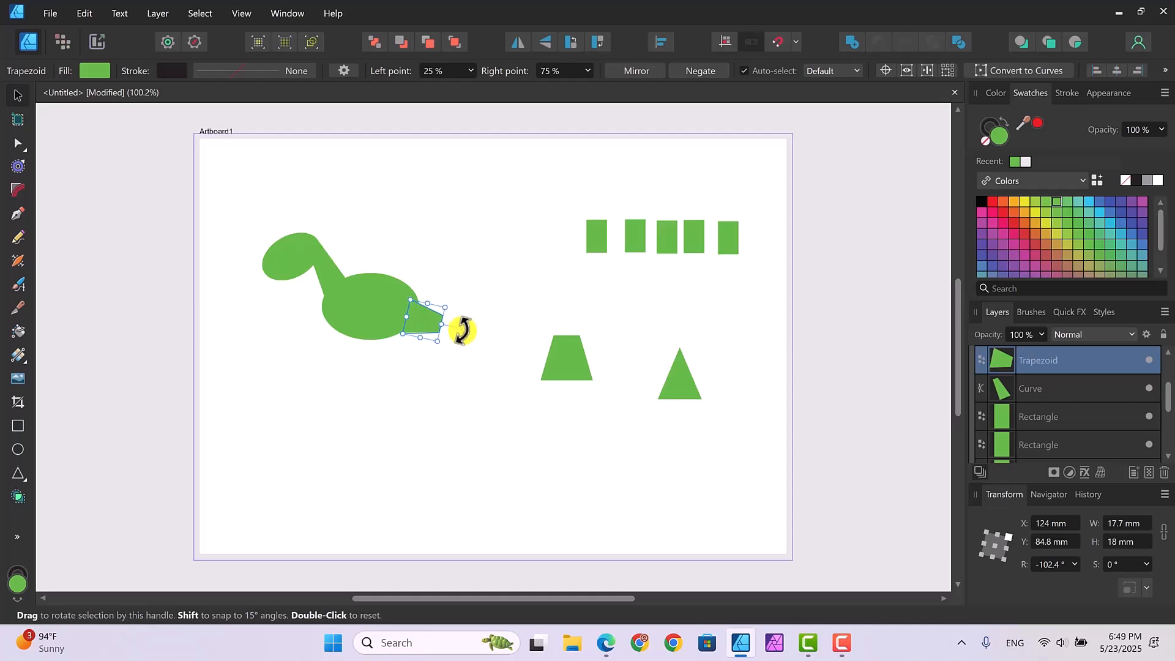
left_click_drag(420, 319, 418, 317)
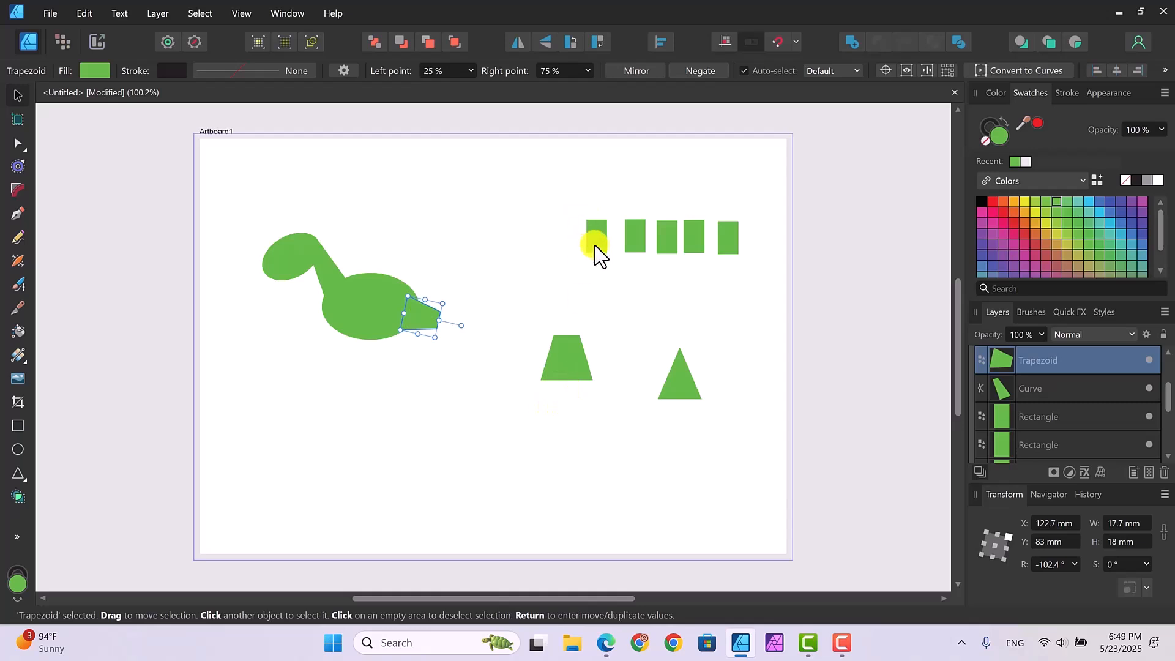
Step: Move the other trapezoid aside above the triangle, and place a small rectangle tilted about 15° at the end of the tail base
left_click_drag(557, 351, 631, 324)
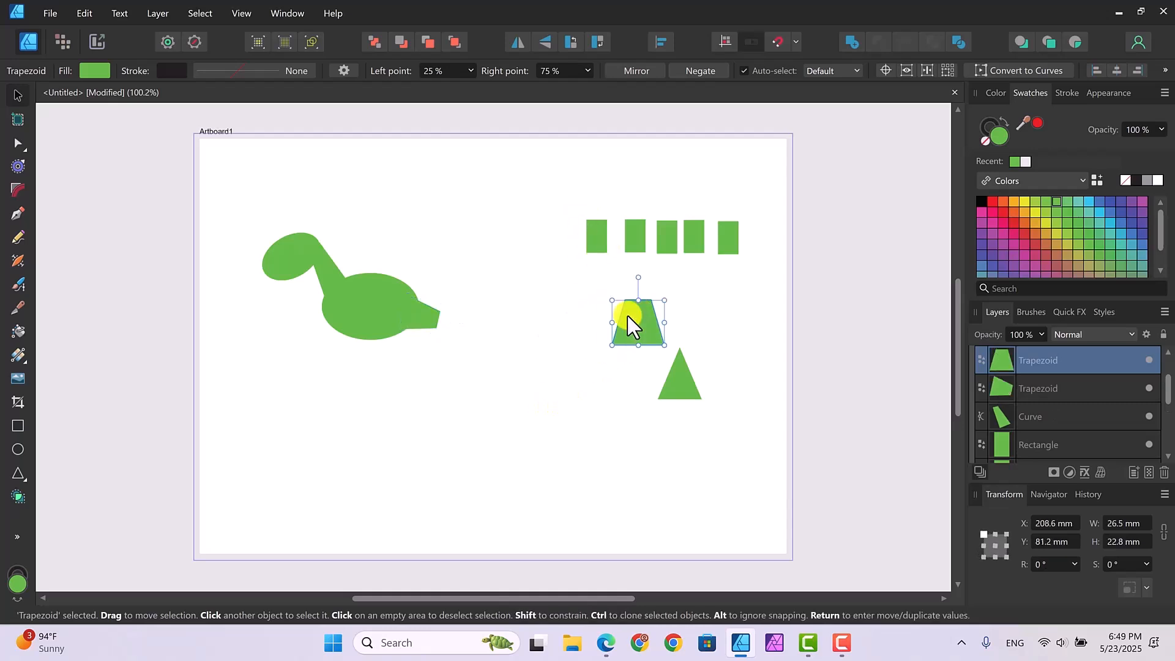
left_click_drag(732, 244, 467, 315)
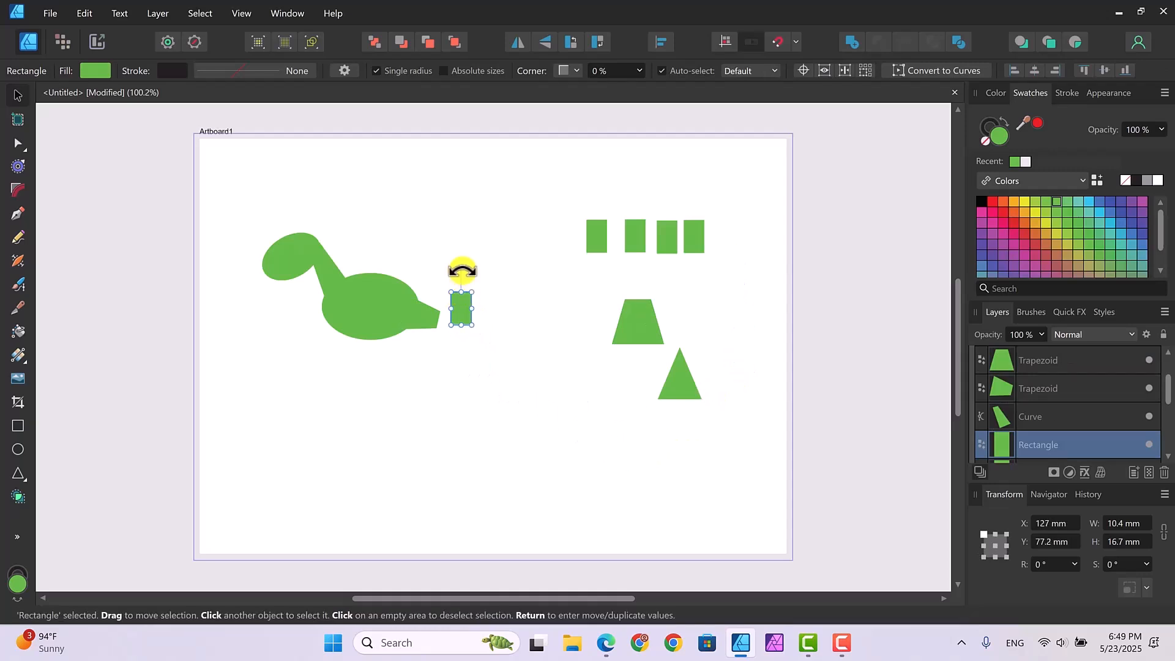
left_click_drag(467, 269, 471, 272)
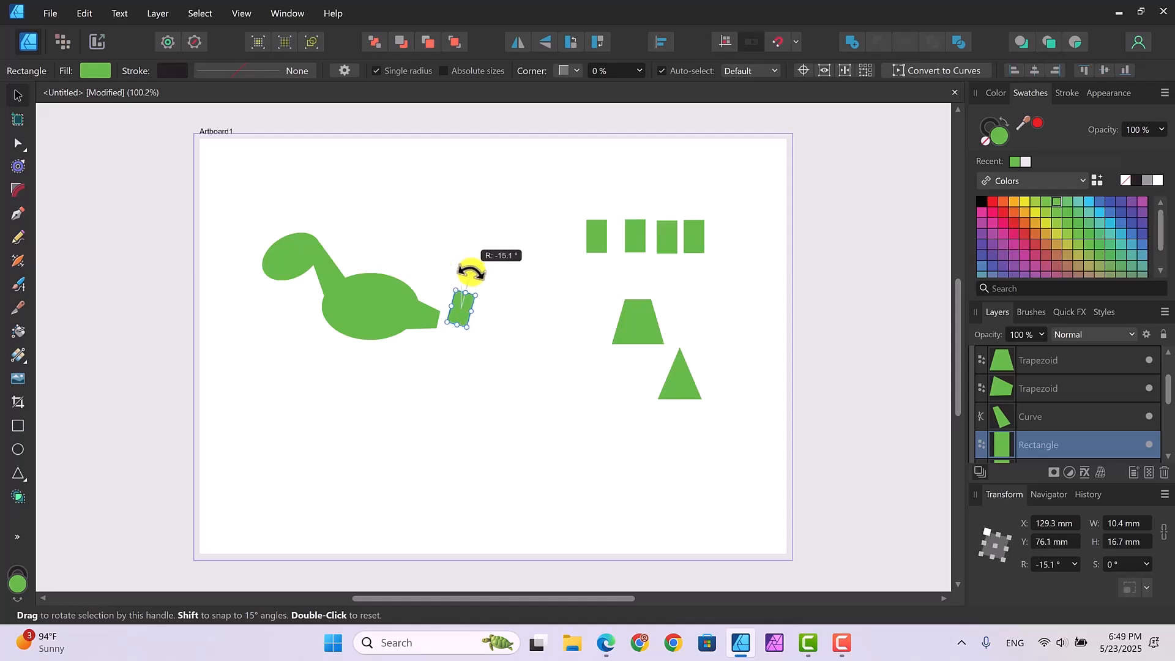
left_click_drag(471, 272, 437, 309)
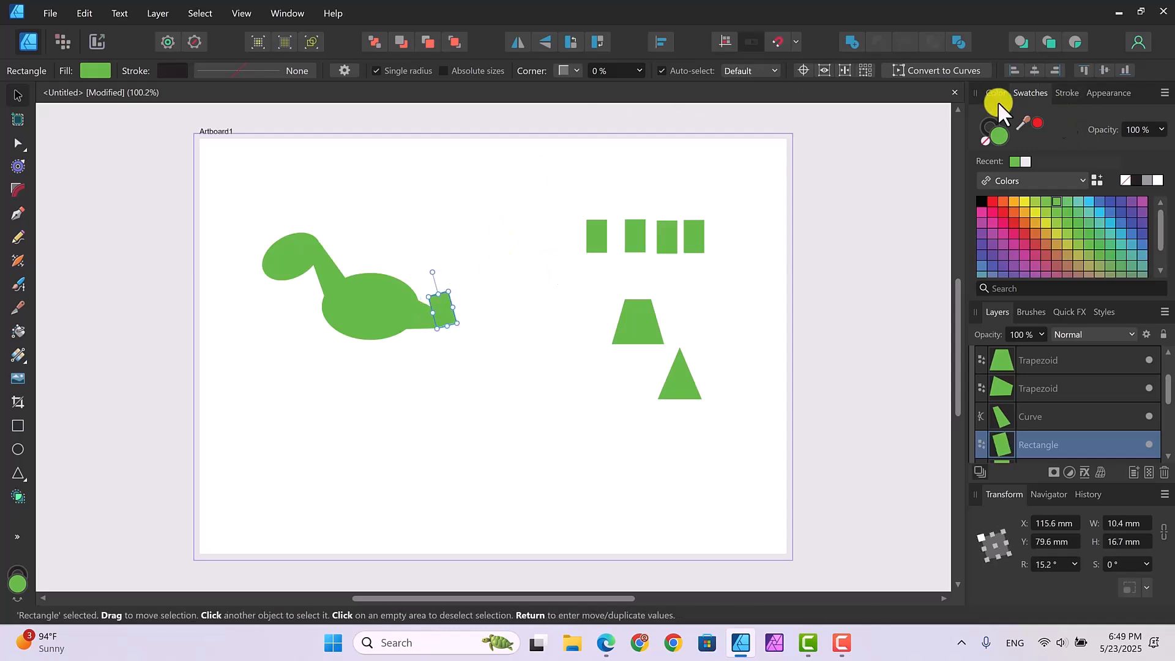
Step: Convert the rectangle on the tail to curves and shift its corner nodes so it continues the tail base and bends upward
left_click(932, 72)
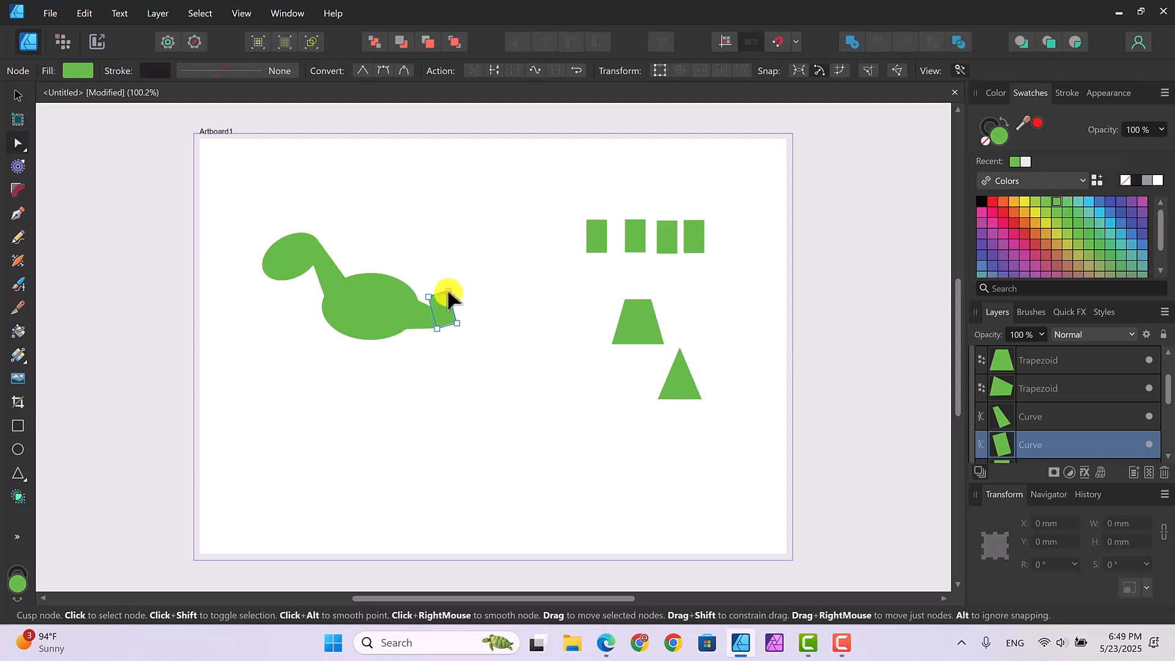
left_click_drag(451, 293, 461, 294)
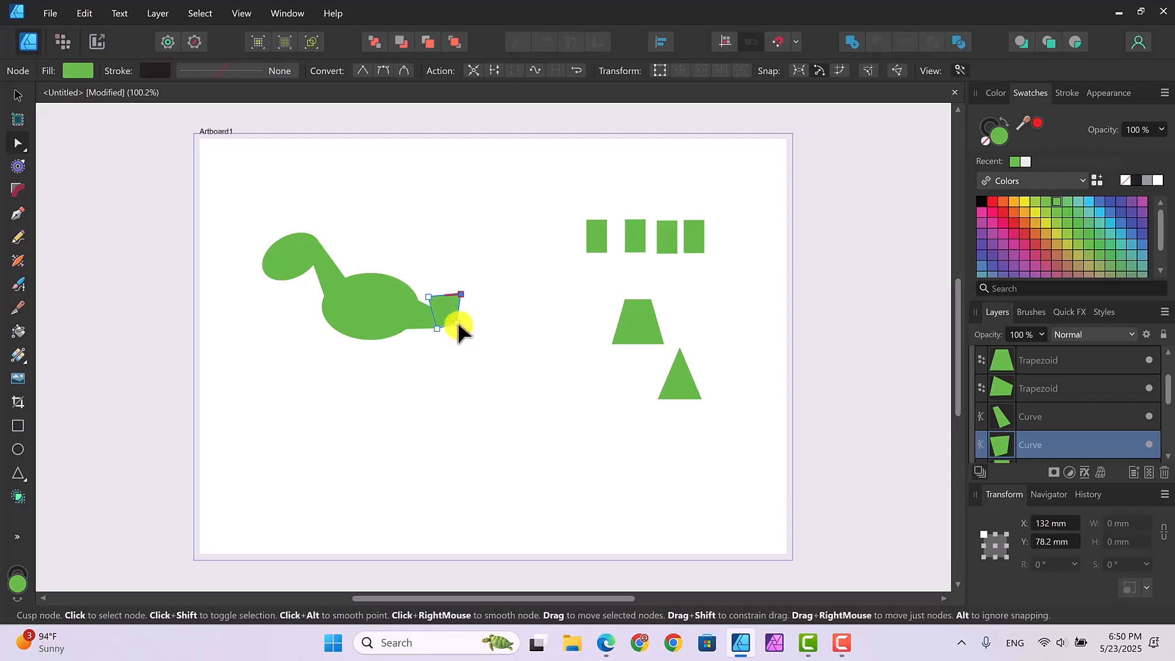
left_click(454, 320)
left_click_drag(456, 319, 456, 320)
left_click_drag(430, 298, 461, 285)
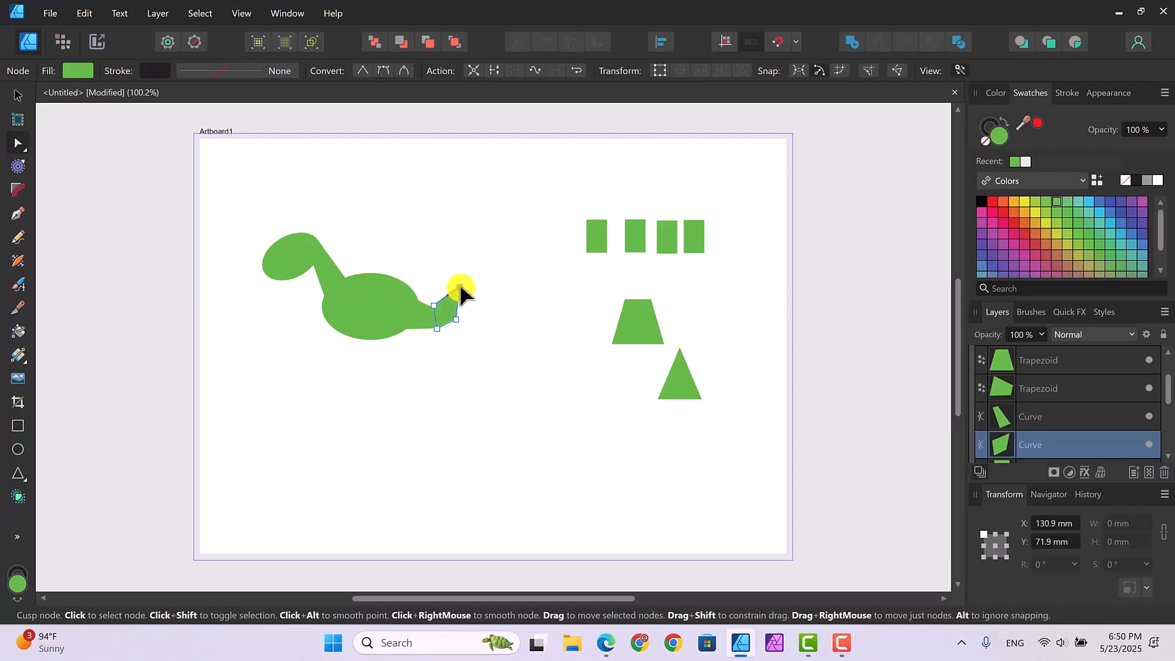
left_click(483, 317)
left_click(438, 308)
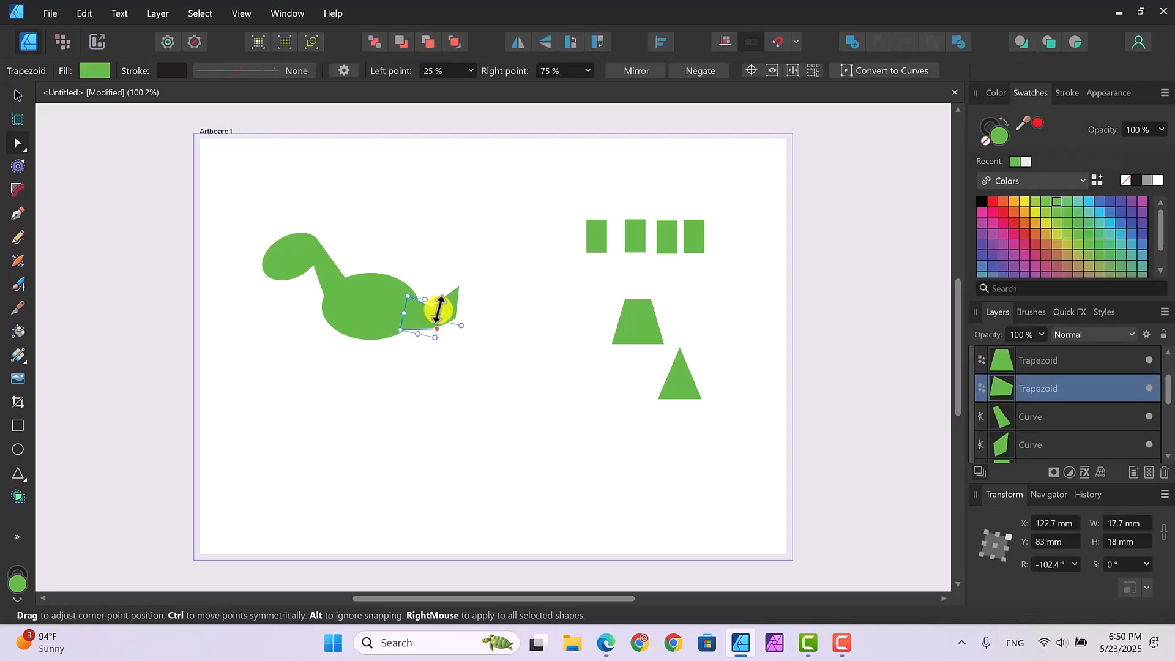
left_click(455, 303)
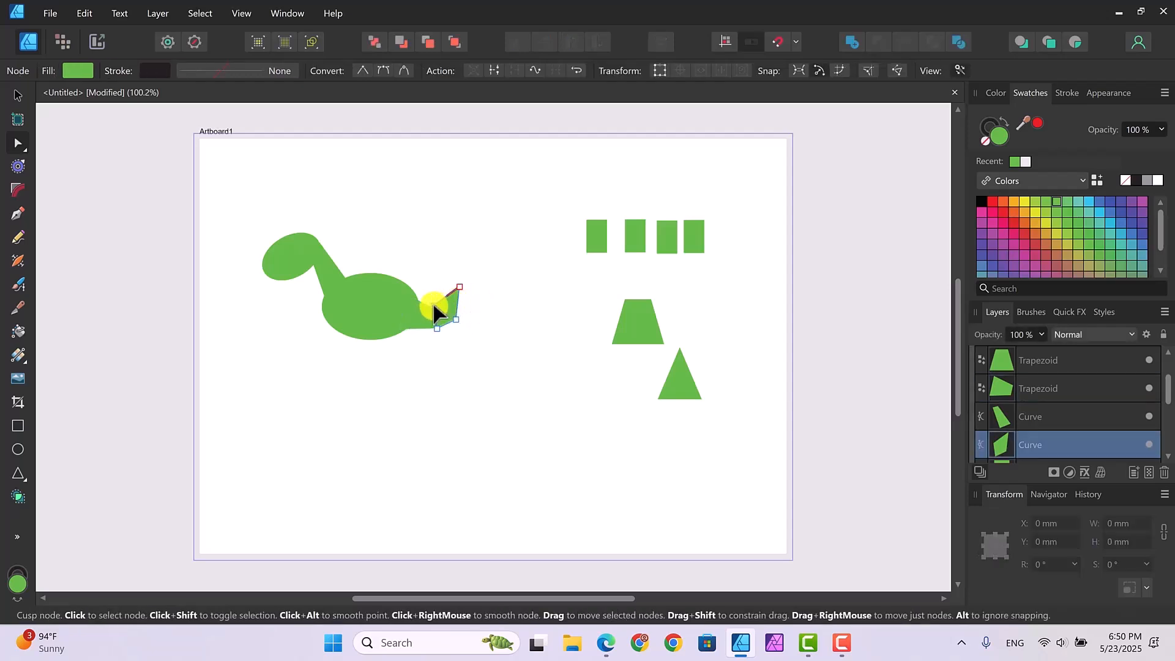
left_click(435, 309)
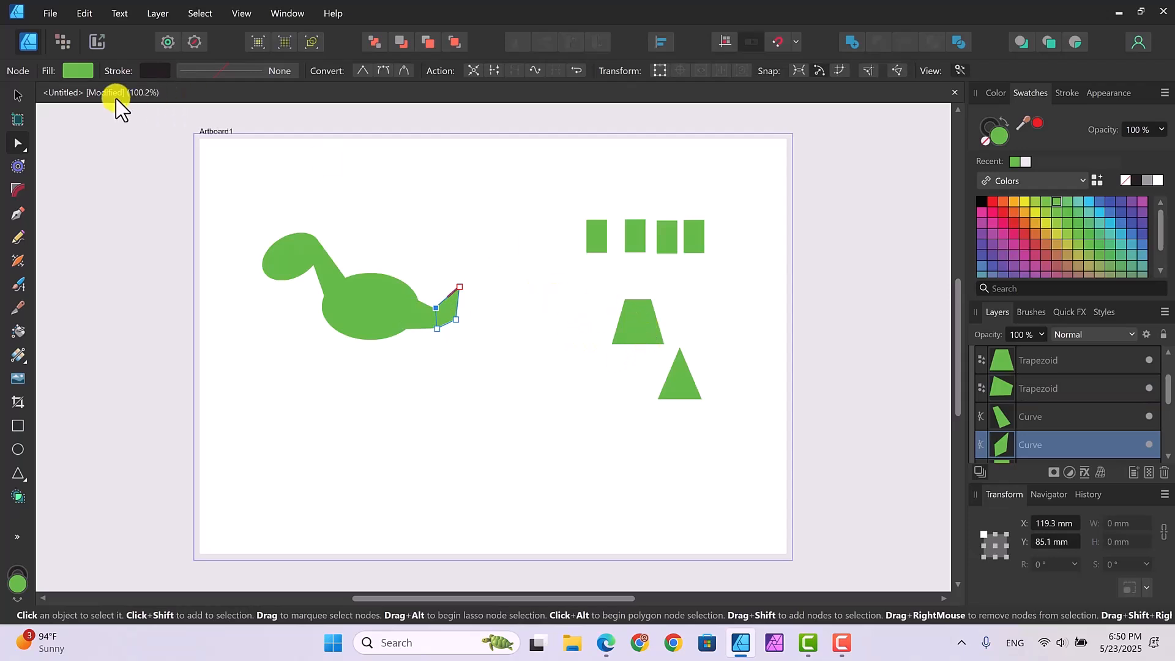
Step: Narrow and tilt the remaining trapezoid above the bent tail piece, and add the slimmed triangle on it as the pointed tip
key("v")
left_click_drag(637, 321, 453, 255)
left_click(538, 297)
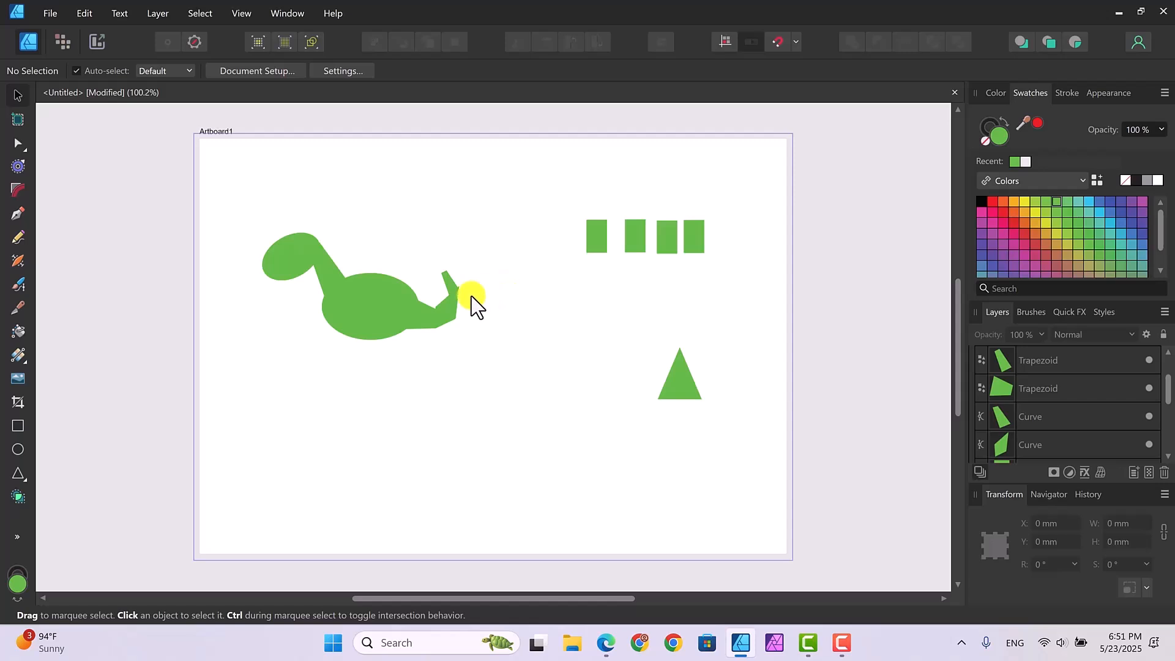
left_click_drag(678, 388, 436, 259)
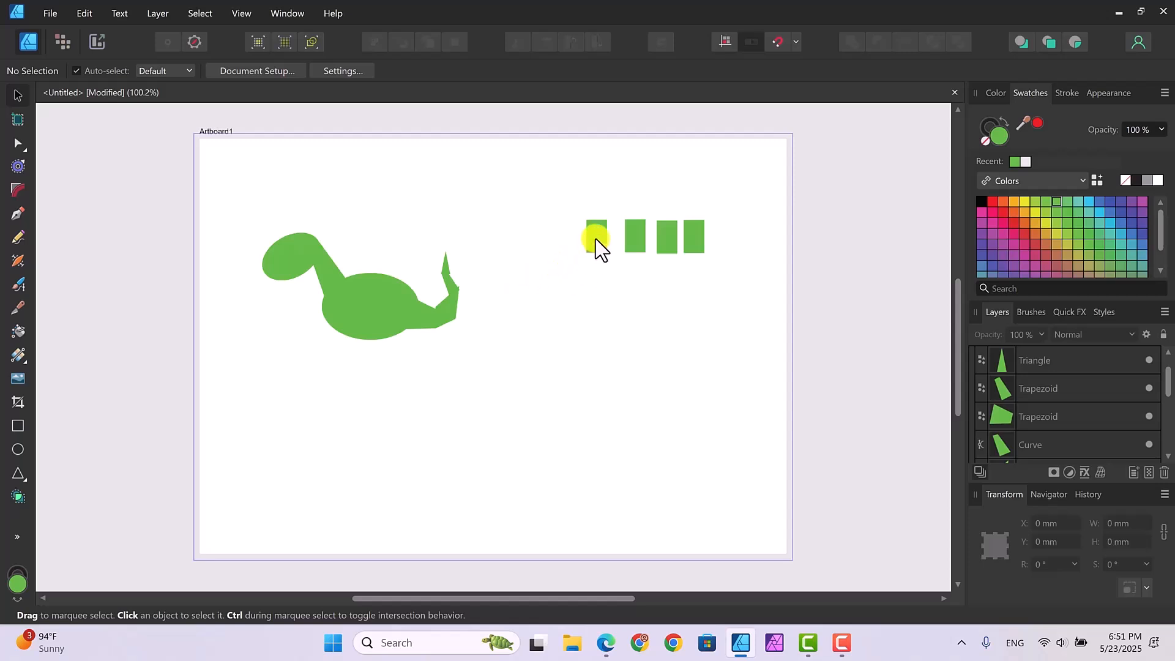
Step: Give one small rectangle rounded corners, resize it to about 8.4 × 15.6 mm, and place it as the front leg tilted about -31°
left_click_drag(596, 240, 358, 382)
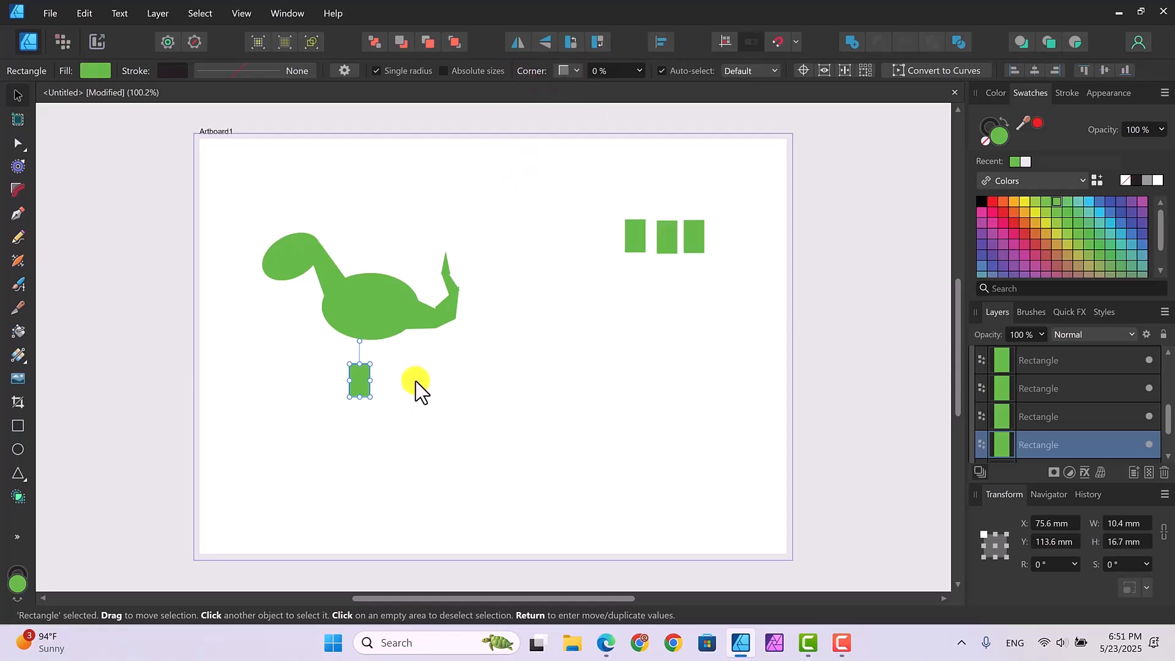
left_click(577, 71)
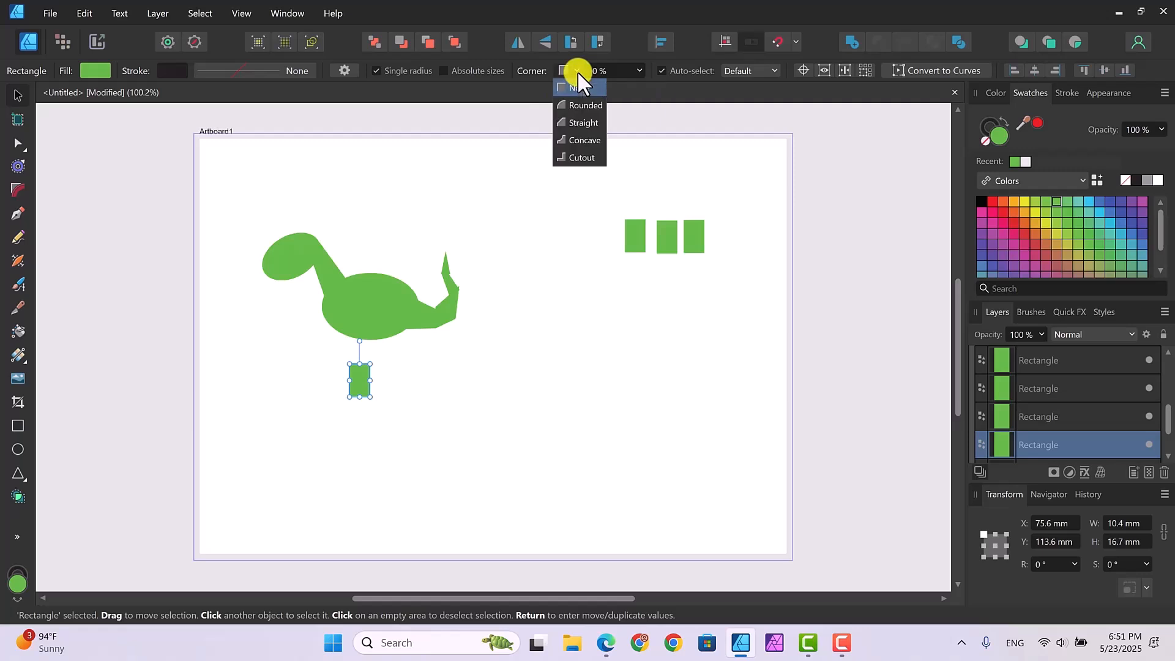
left_click(575, 105)
left_click(419, 378)
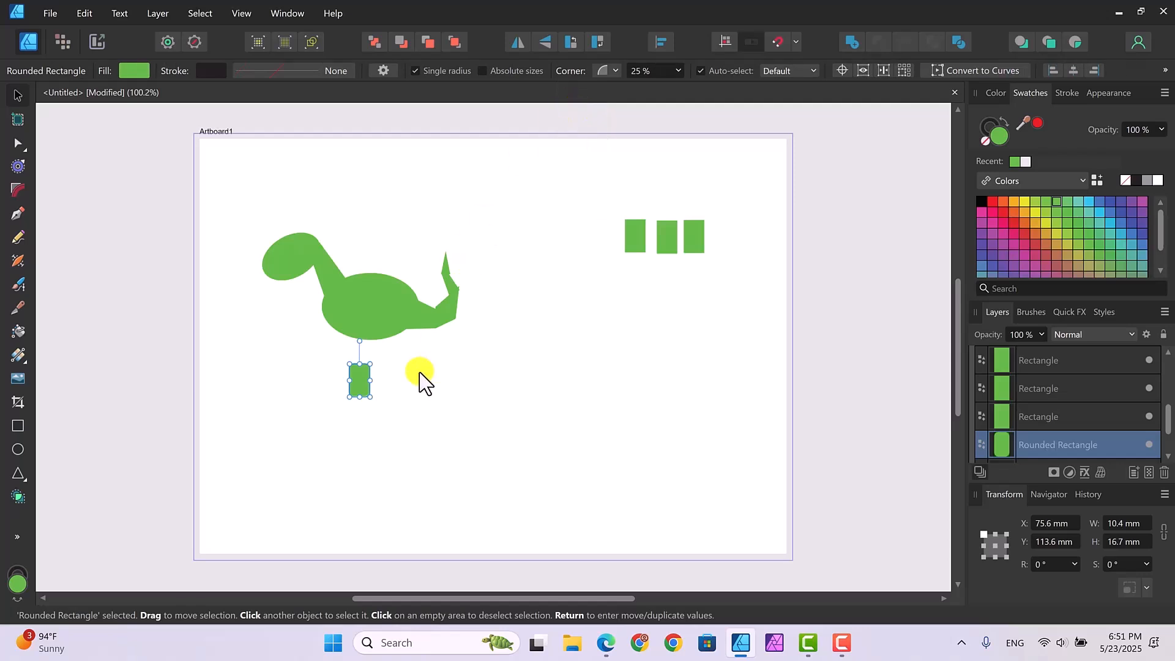
left_click(361, 383)
left_click_drag(369, 380, 343, 315)
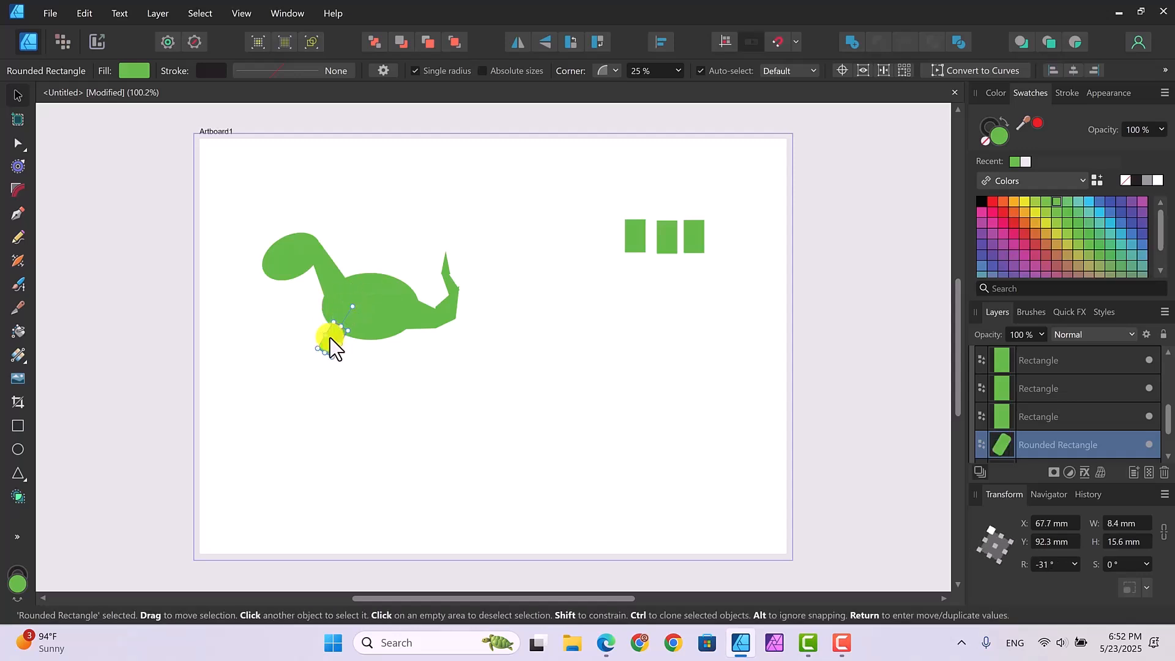
Step: Arrange the three remaining small rectangles under the body as rounded-corner legs, tilted in alternating directions
left_click_drag(631, 240, 331, 303)
left_click(572, 70)
left_click(570, 105)
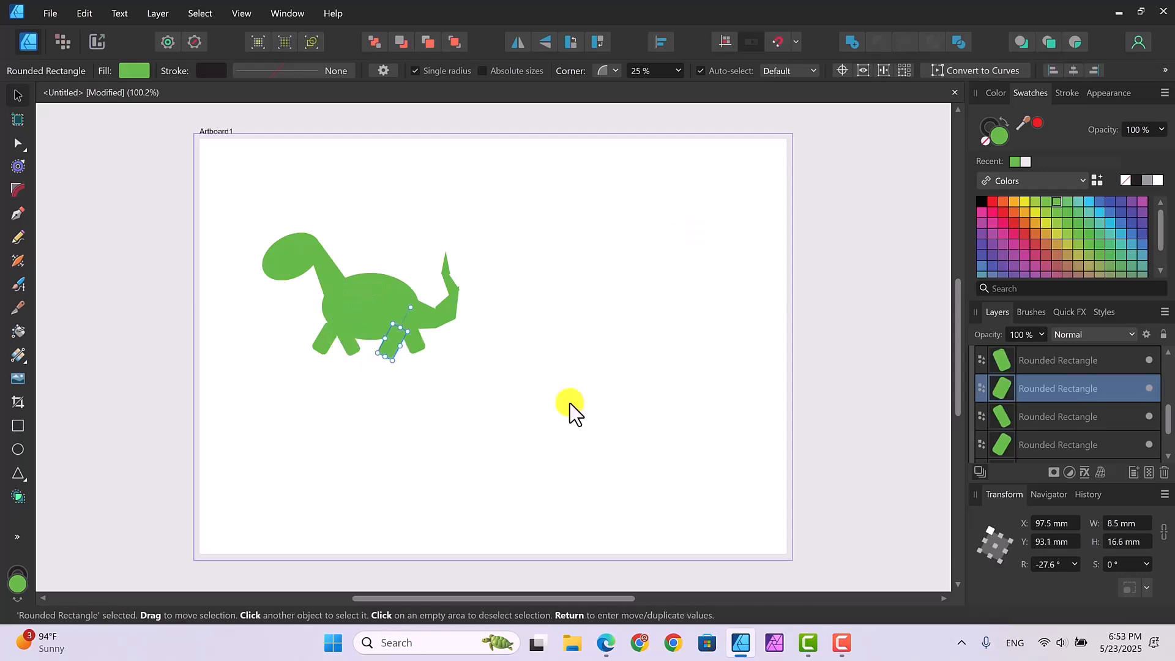
left_click(571, 403)
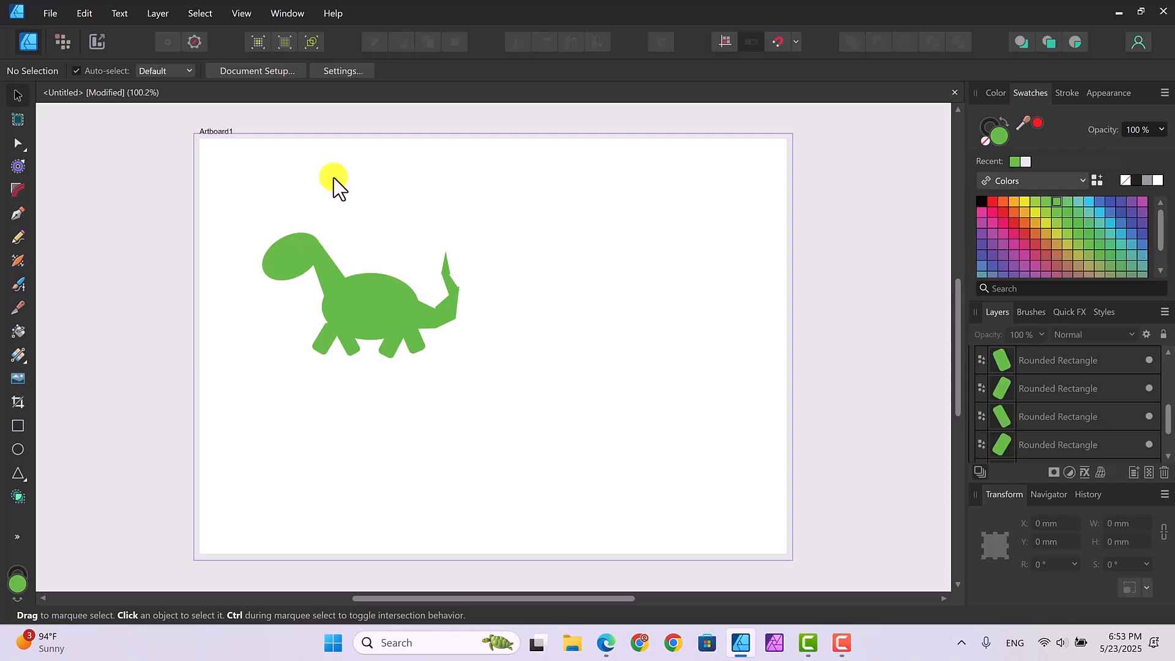
Step: Nudge the foremost leg slightly up and toward the body
left_click(319, 340)
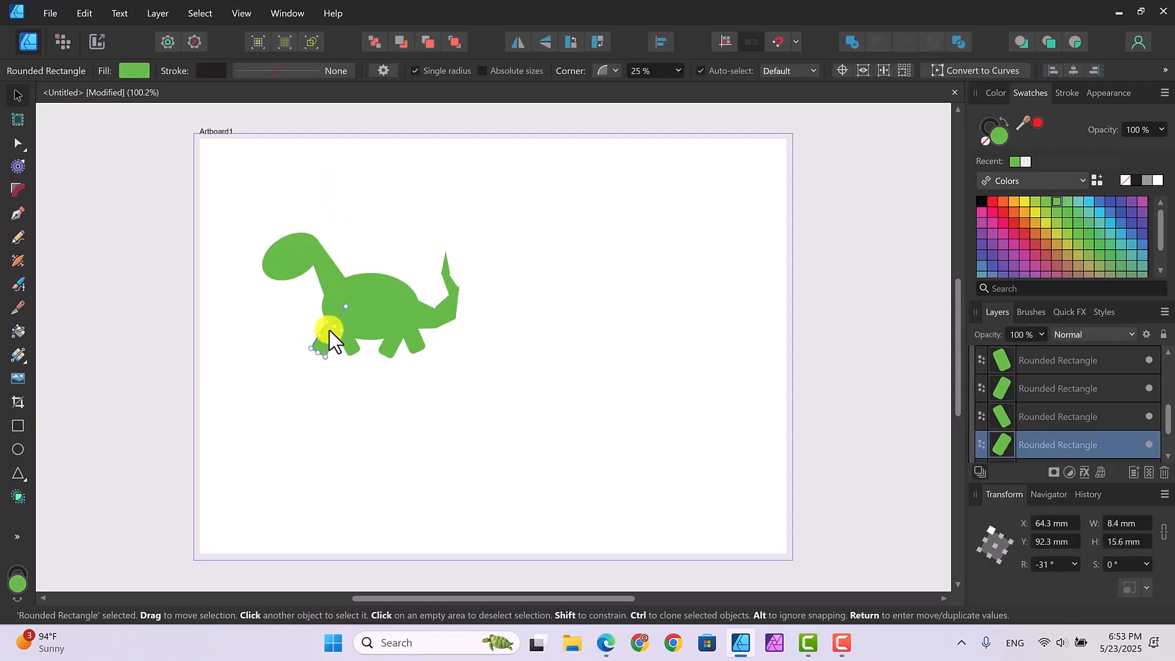
left_click_drag(330, 331, 331, 328)
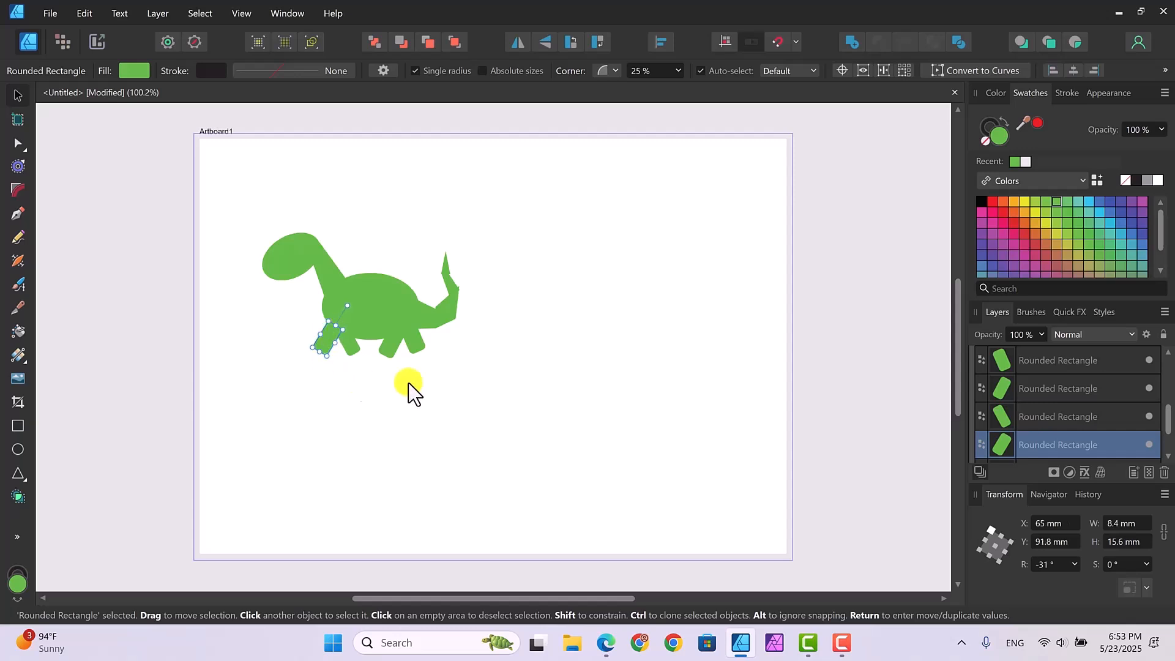
left_click(410, 341)
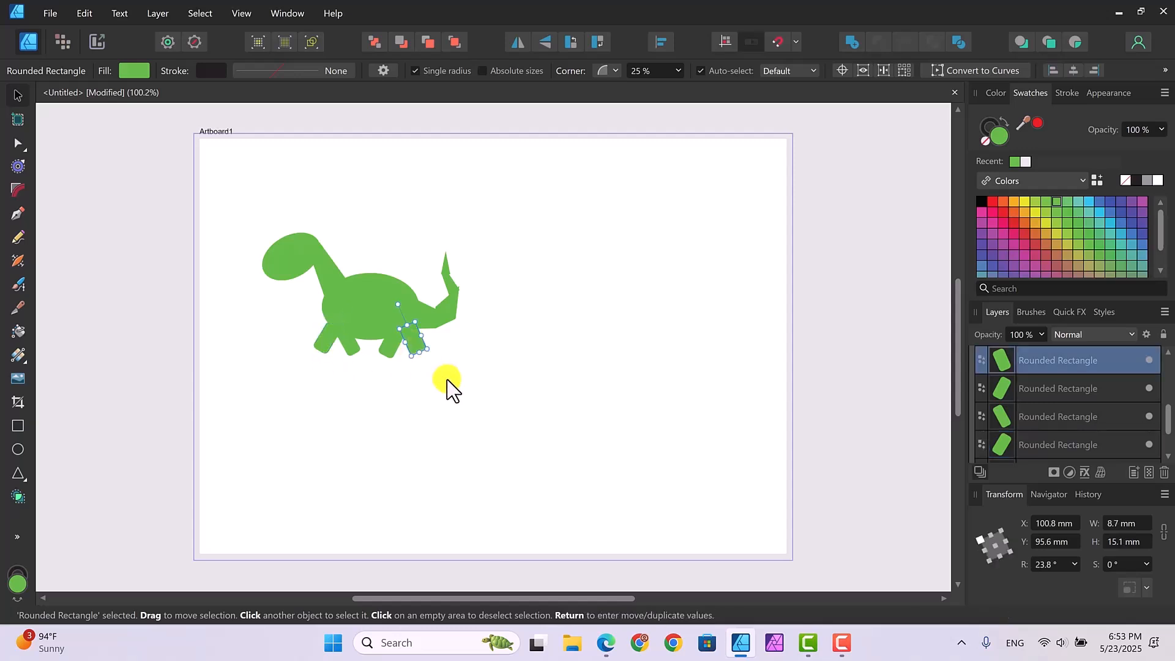
Step: Send the foremost leg behind all the other shapes
left_click(325, 342)
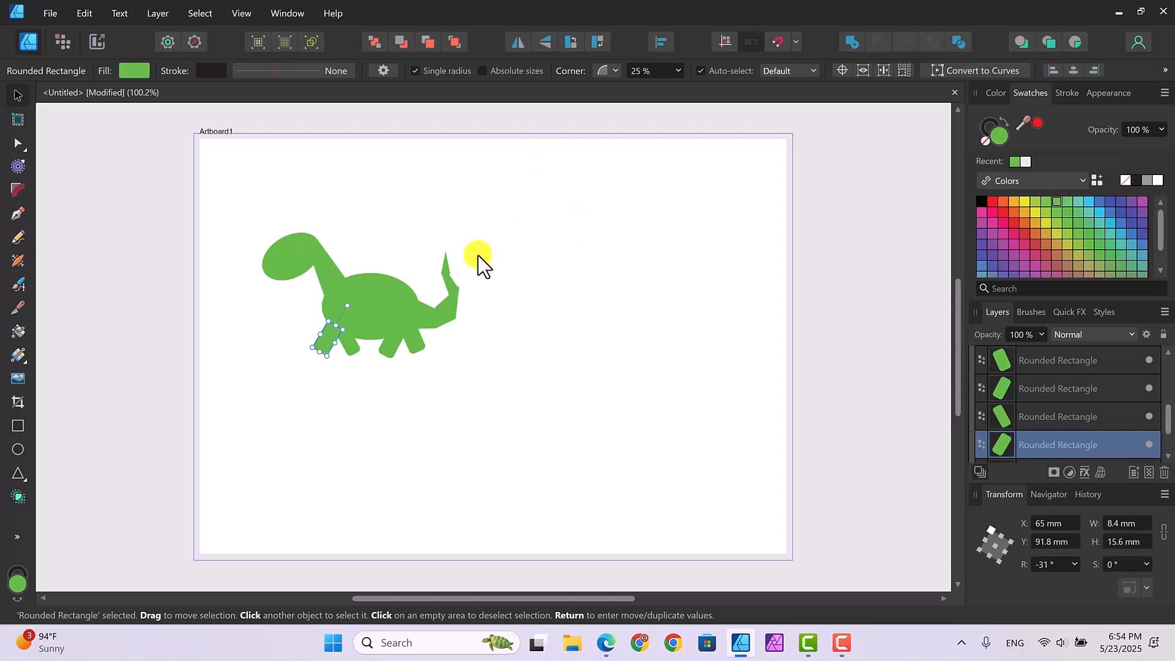
right_click(326, 336)
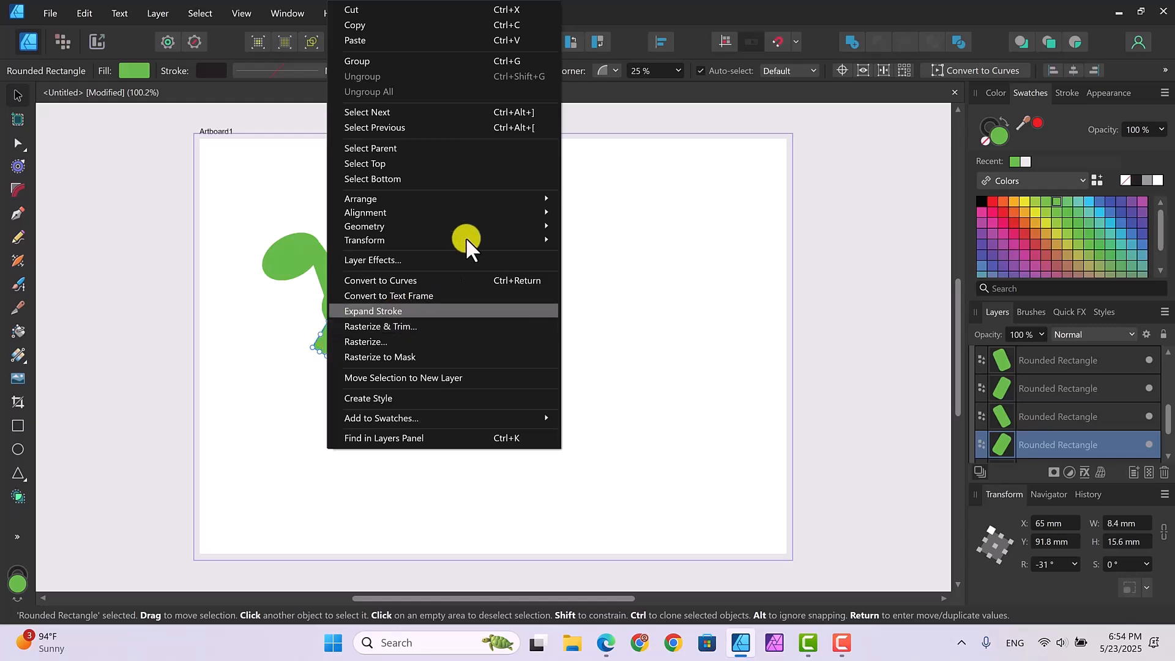
mouse_move(474, 196)
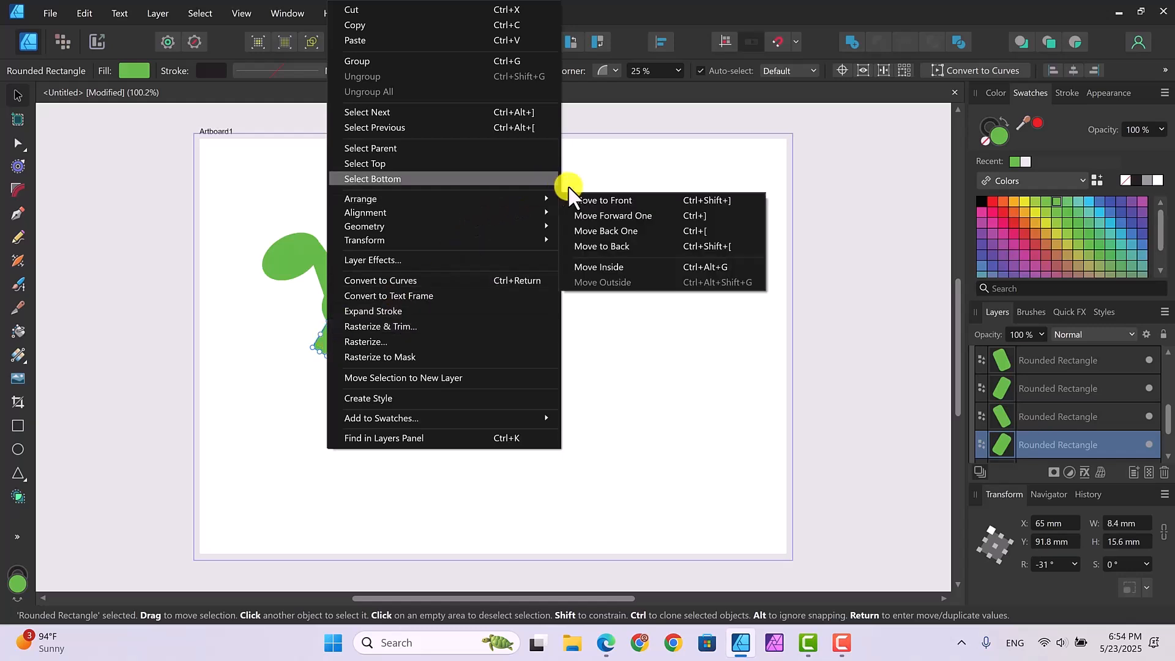
mouse_move(527, 197)
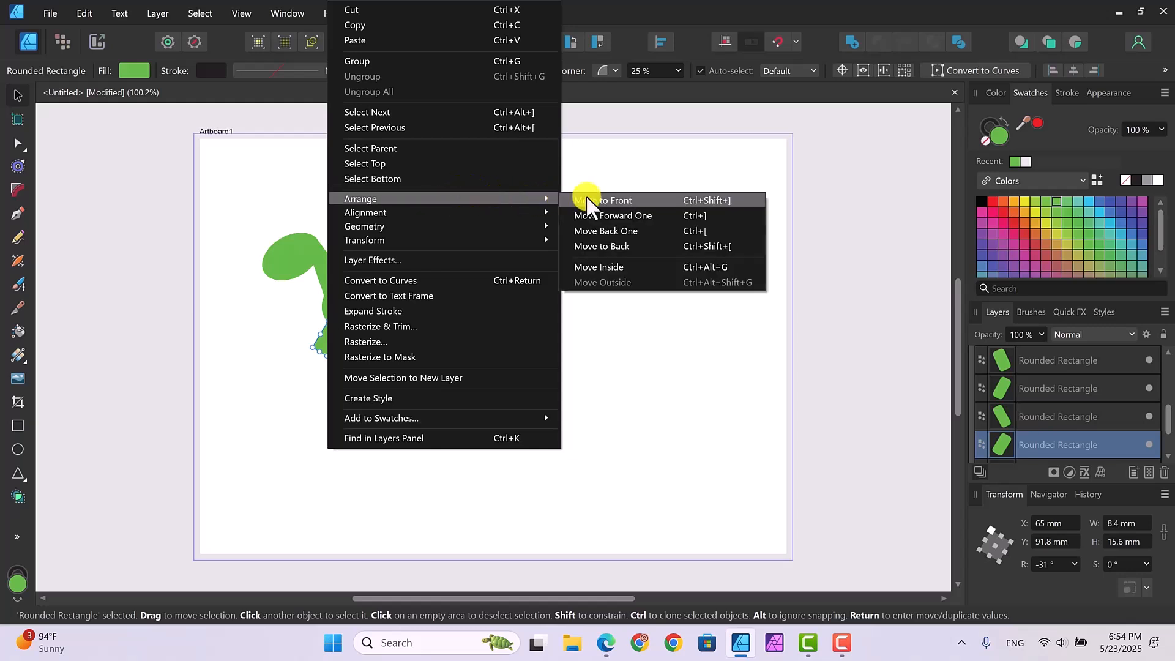
left_click(601, 245)
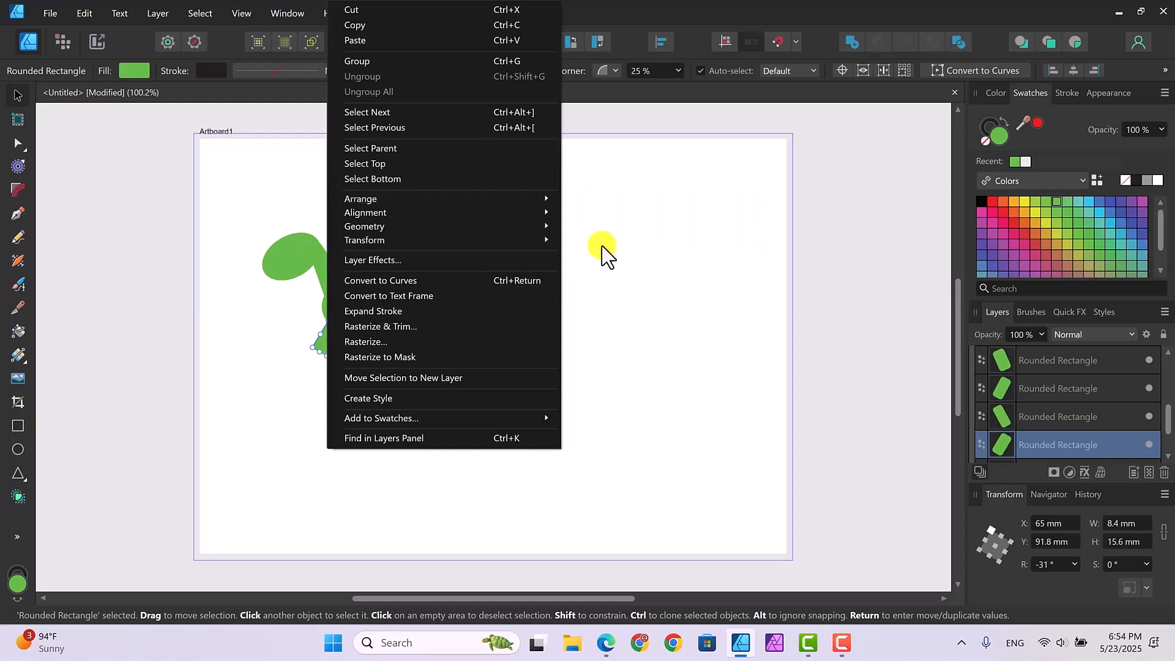
left_click(470, 373)
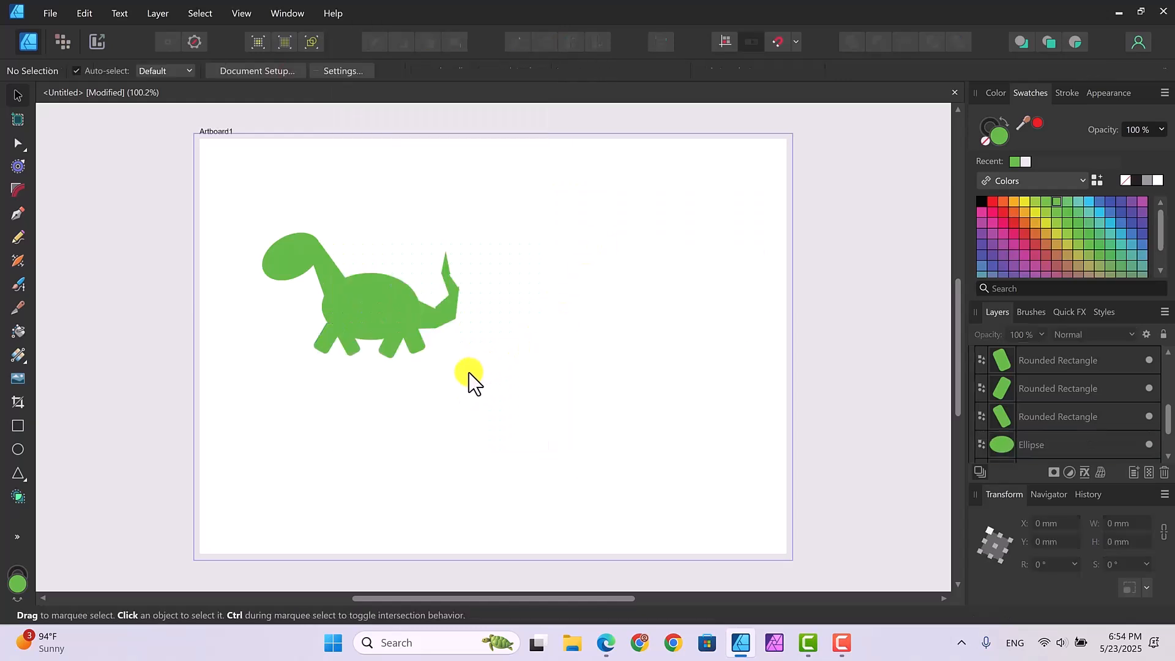
Step: Change the fill of the foremost leg to dark green #237B2D
left_click(323, 340)
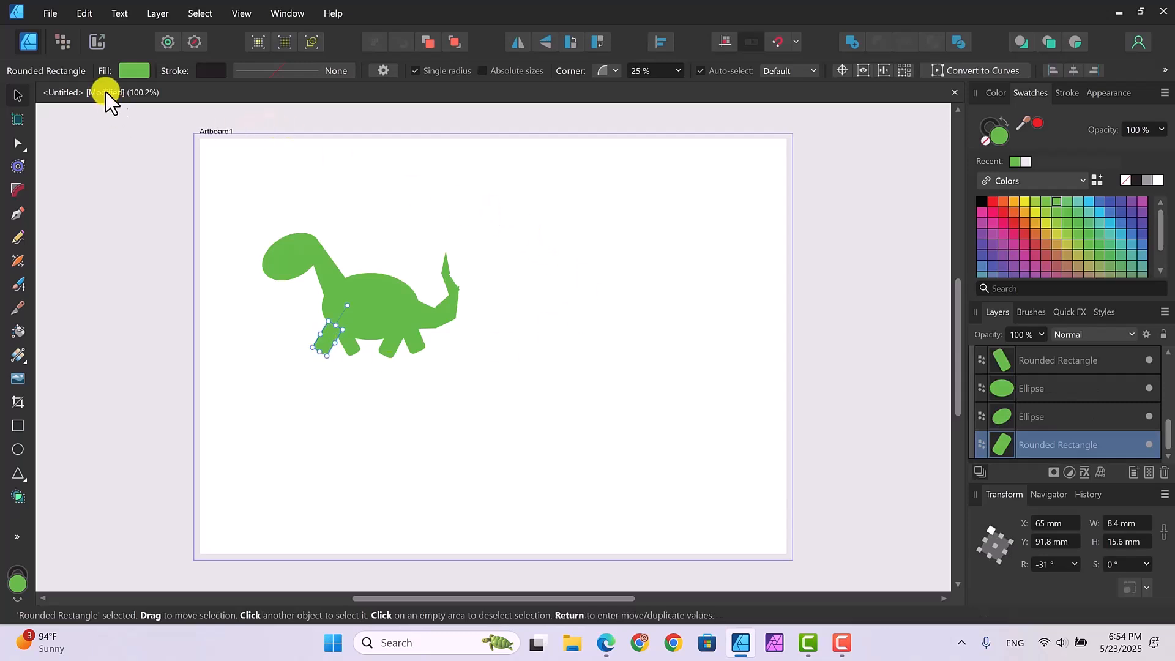
left_click(131, 71)
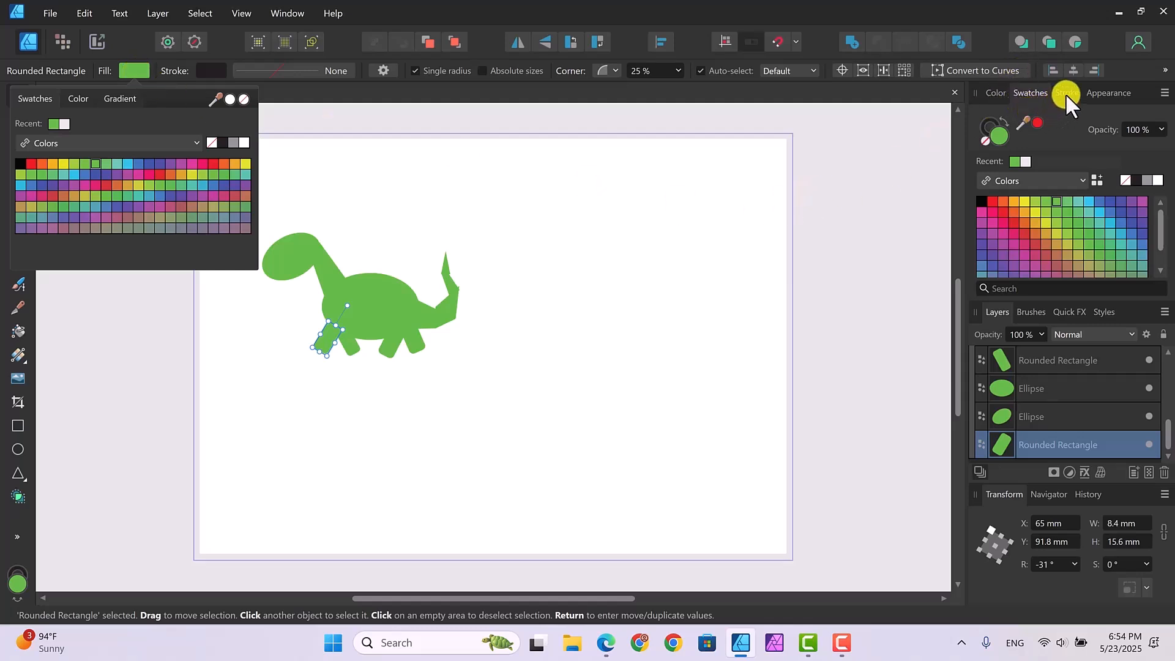
left_click(995, 90)
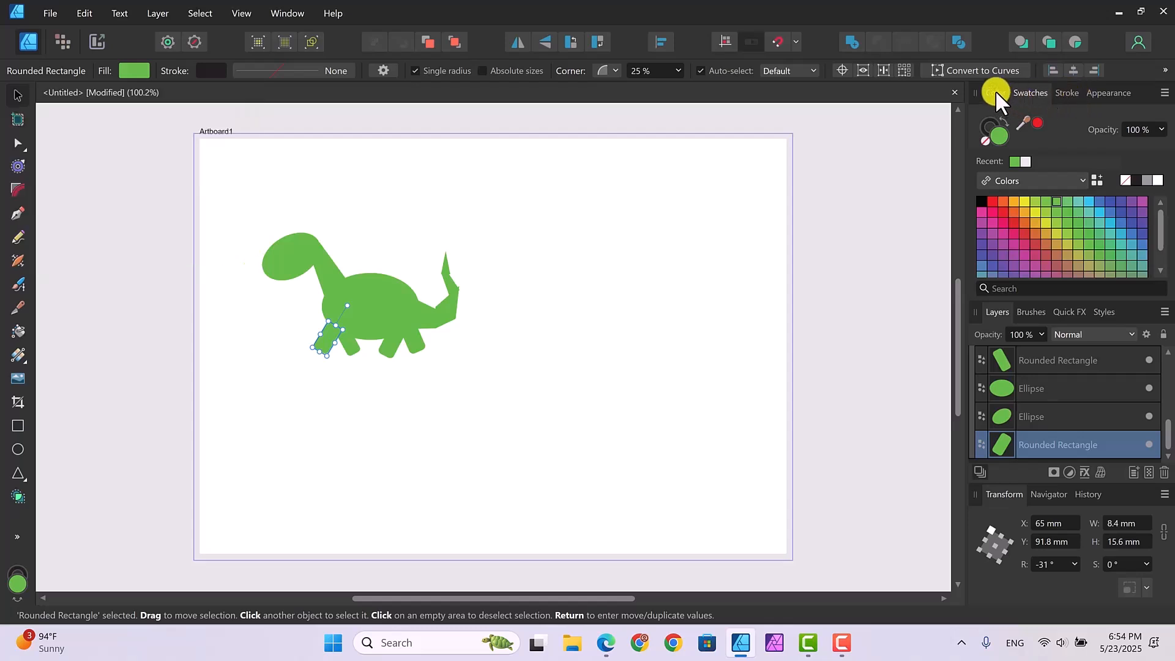
left_click(995, 90)
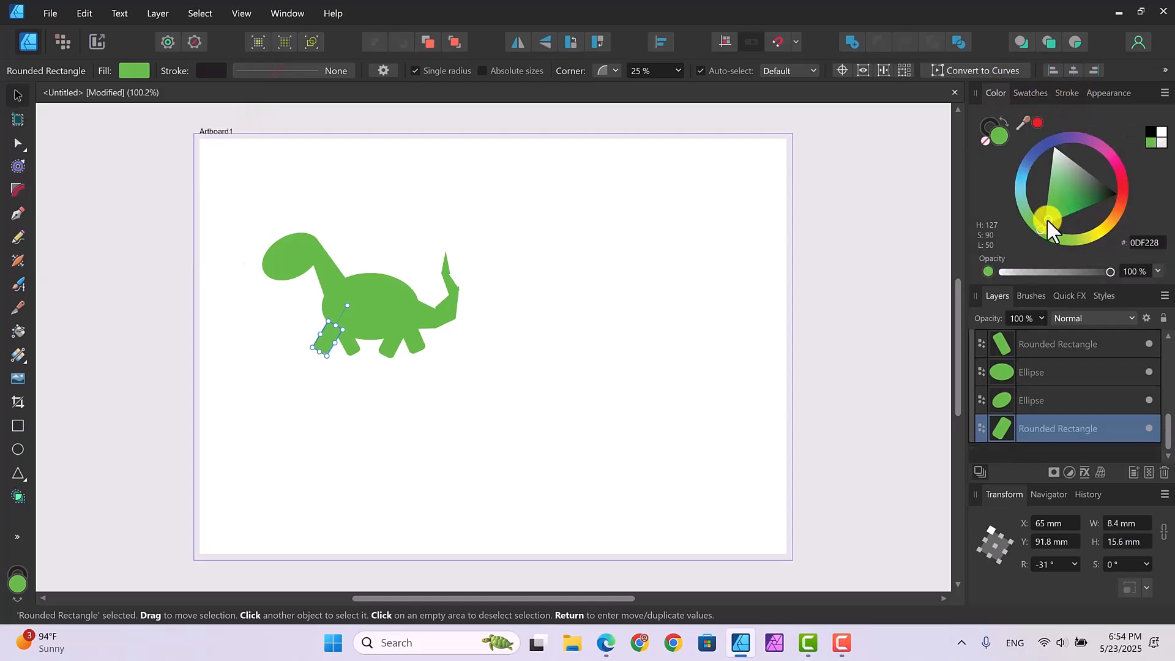
left_click_drag(1048, 218, 1082, 197)
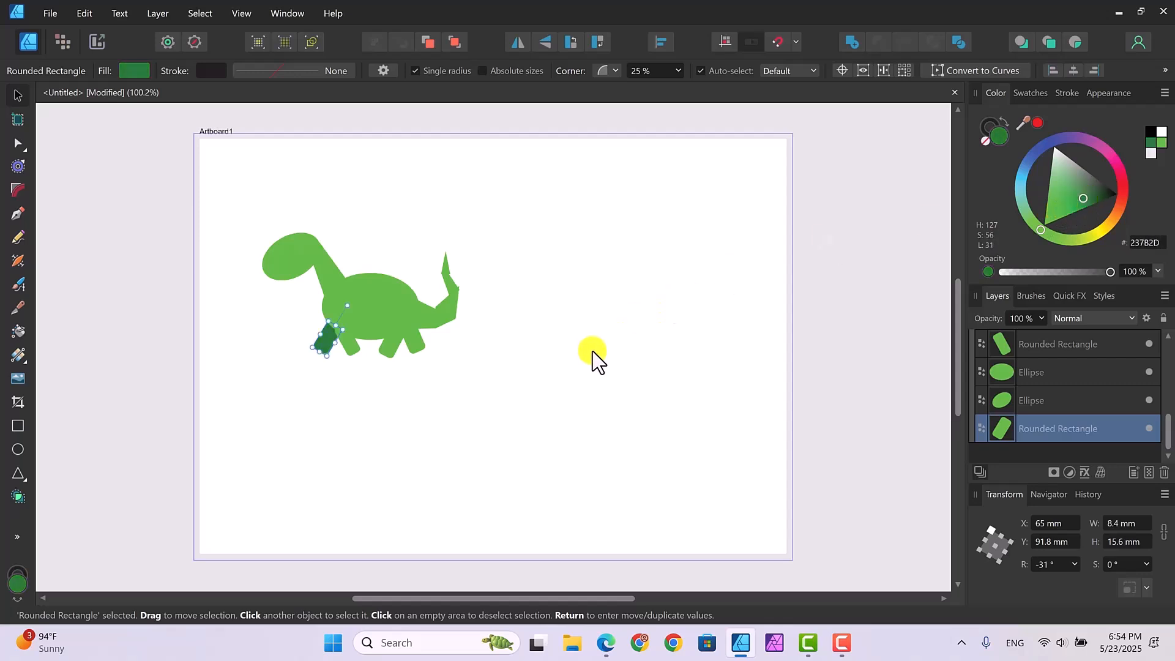
left_click(515, 355)
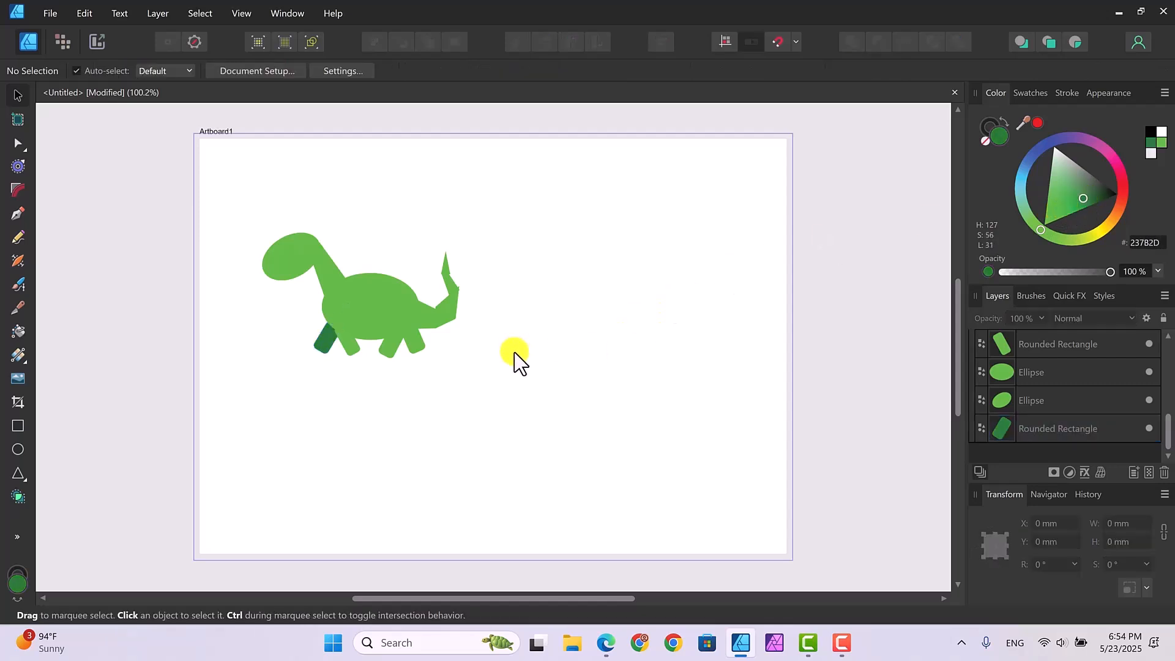
Step: Send the rearmost leg behind all the other shapes and change its fill to dark green #2F8B3A
left_click(415, 355)
right_click(413, 343)
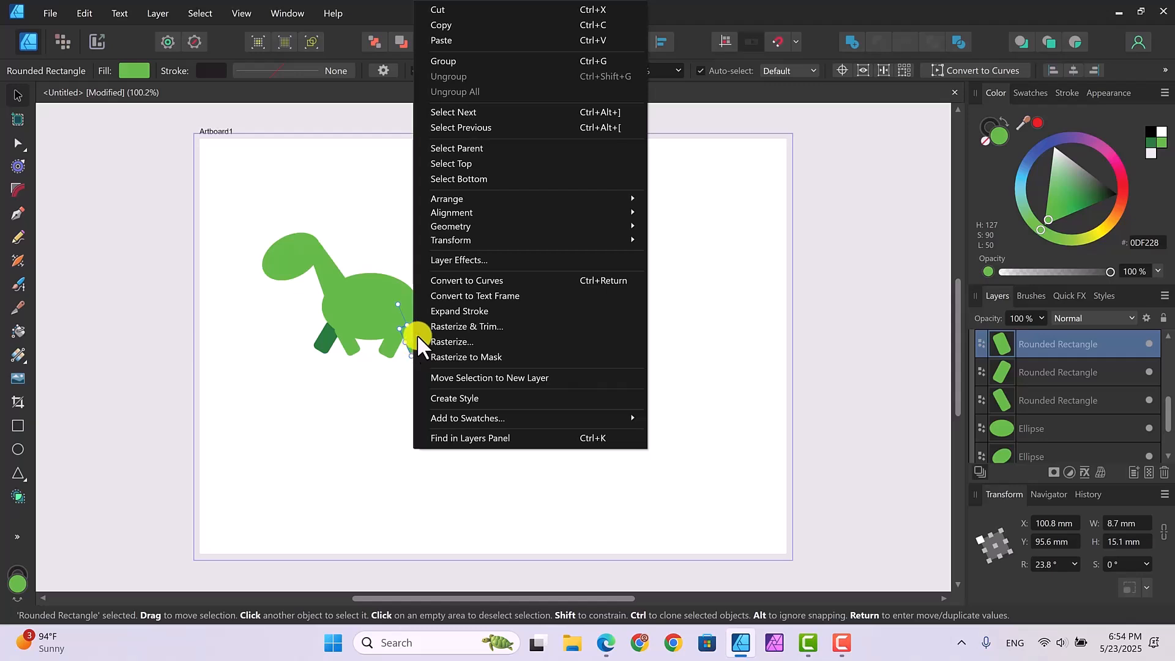
mouse_move(503, 195)
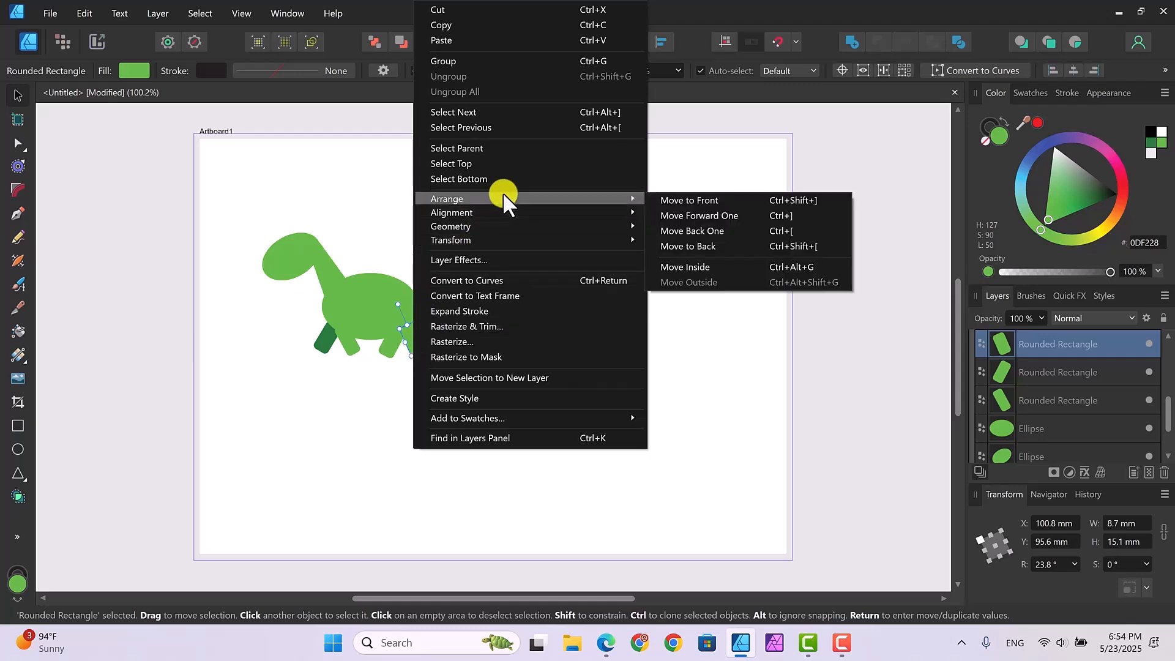
left_click(682, 244)
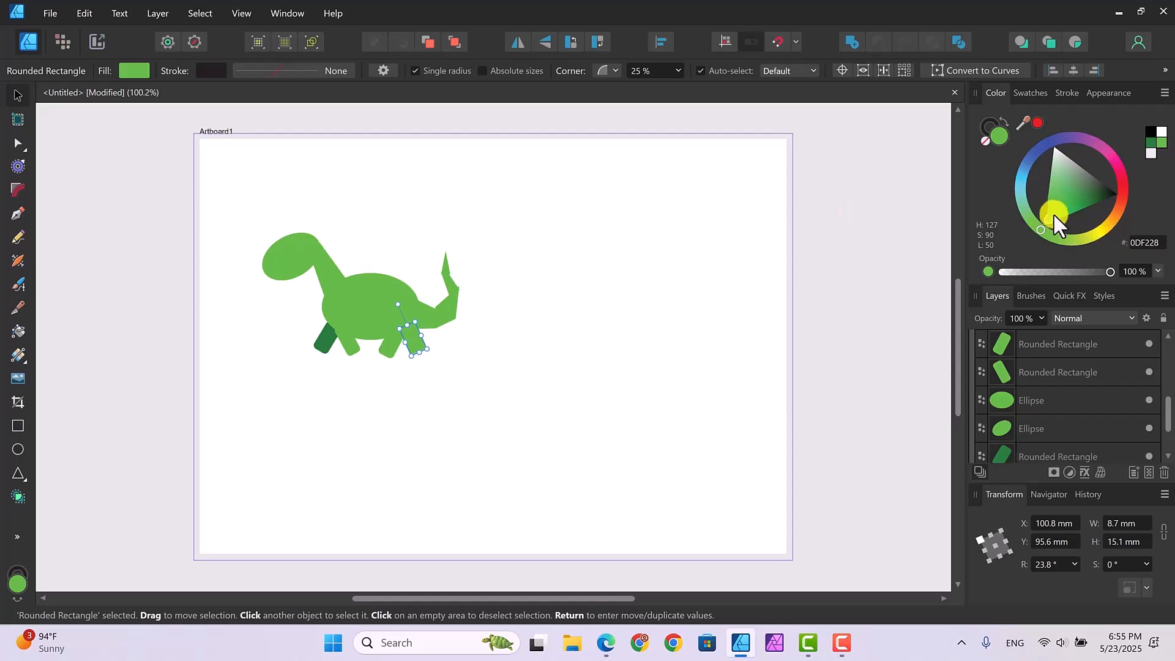
left_click_drag(1048, 218, 1079, 196)
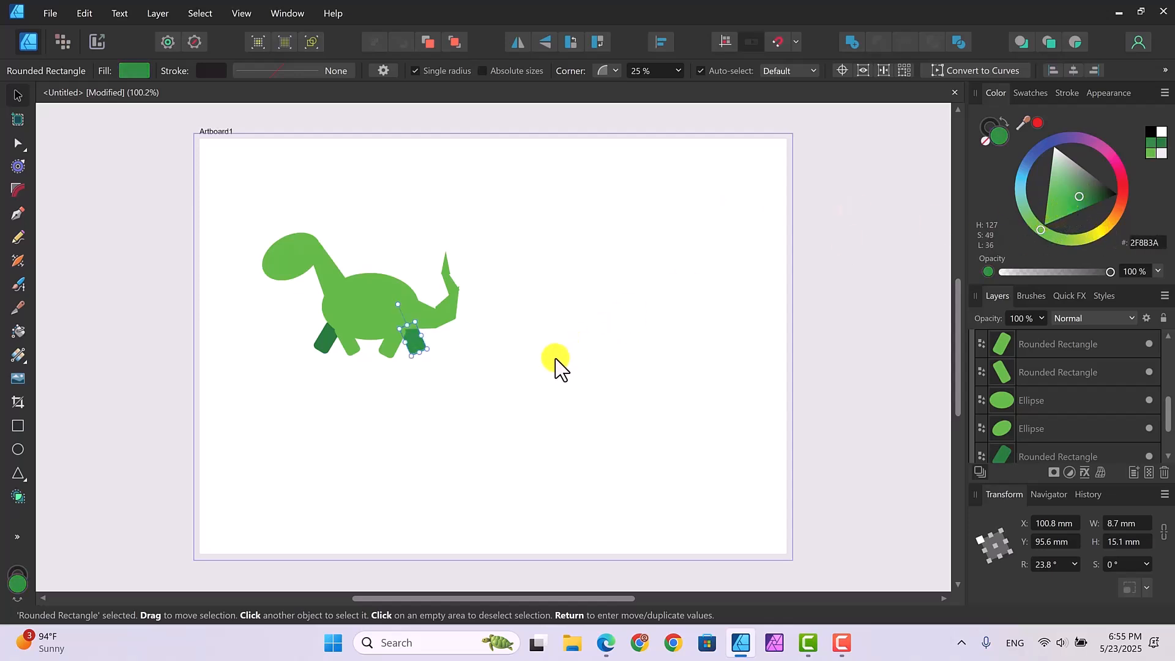
left_click(539, 388)
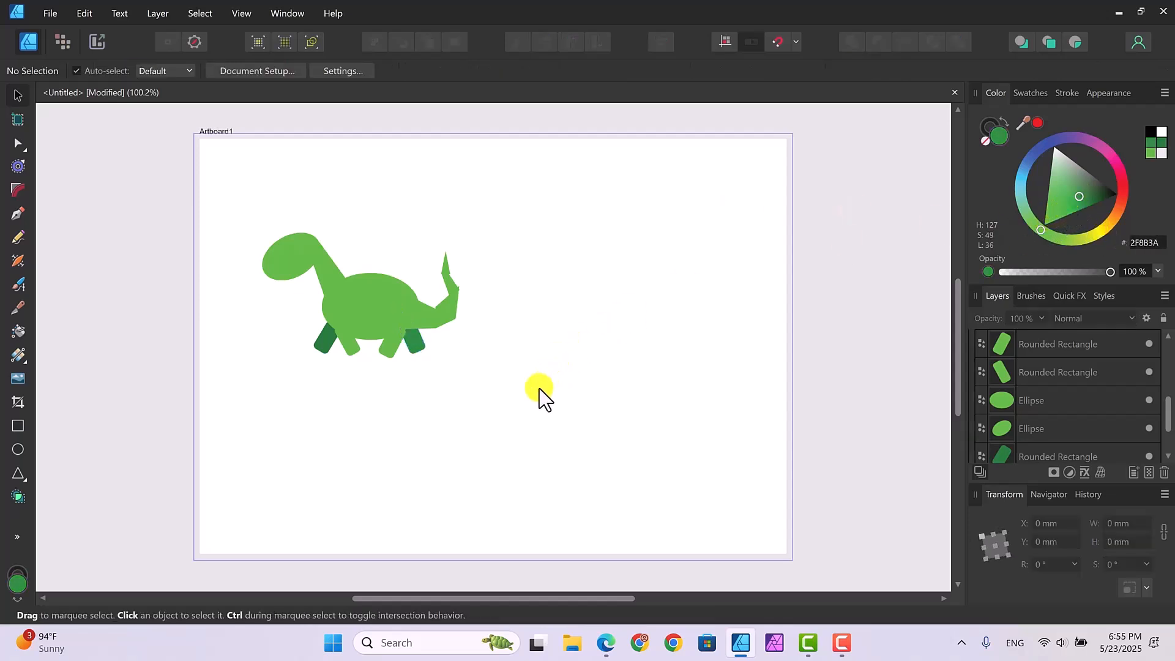
Step: Nudge the light green hind leg slightly up and resize the light green front leg to about 7.7 × 14.6 mm
left_click(388, 348)
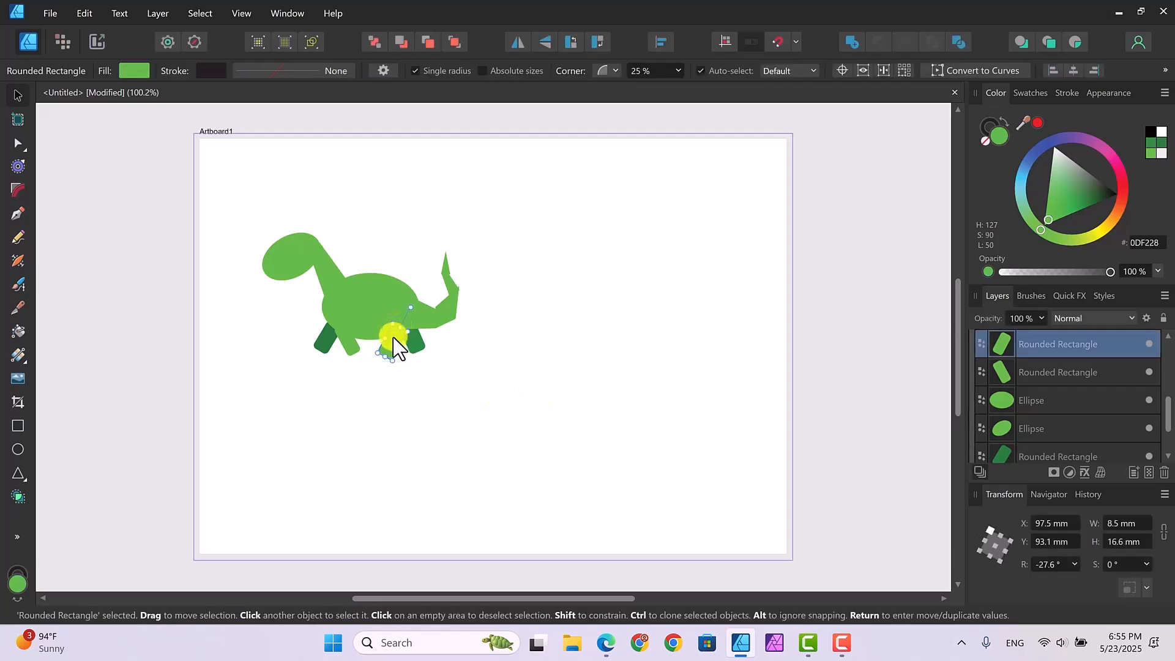
left_click_drag(393, 337, 392, 334)
left_click(452, 397)
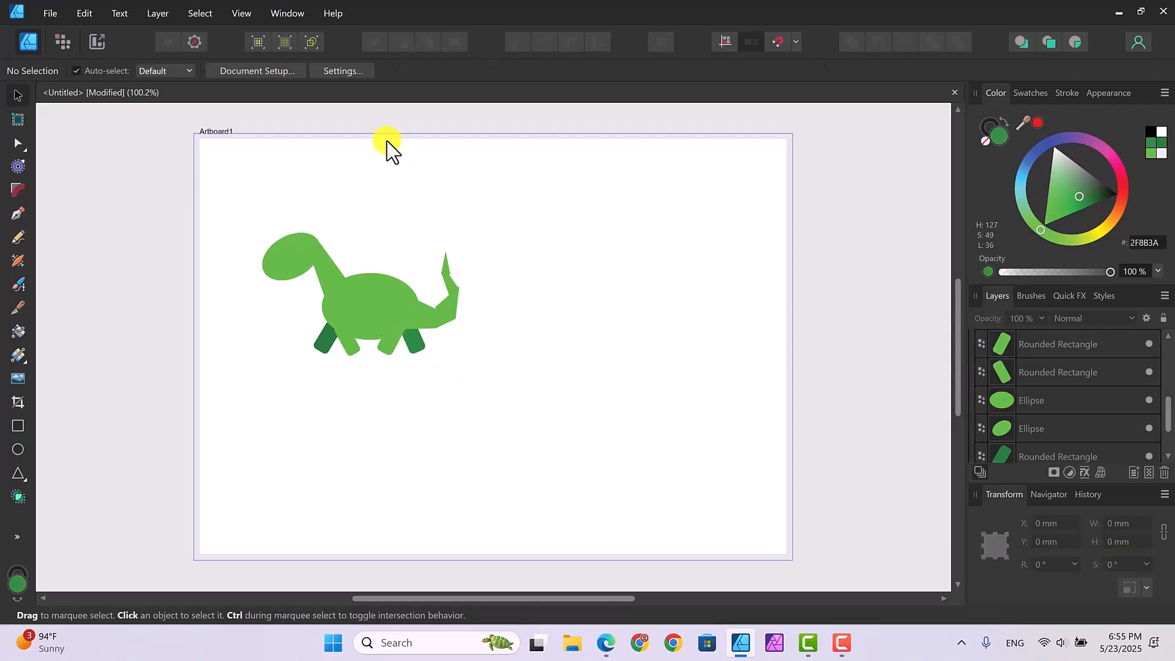
left_click(350, 350)
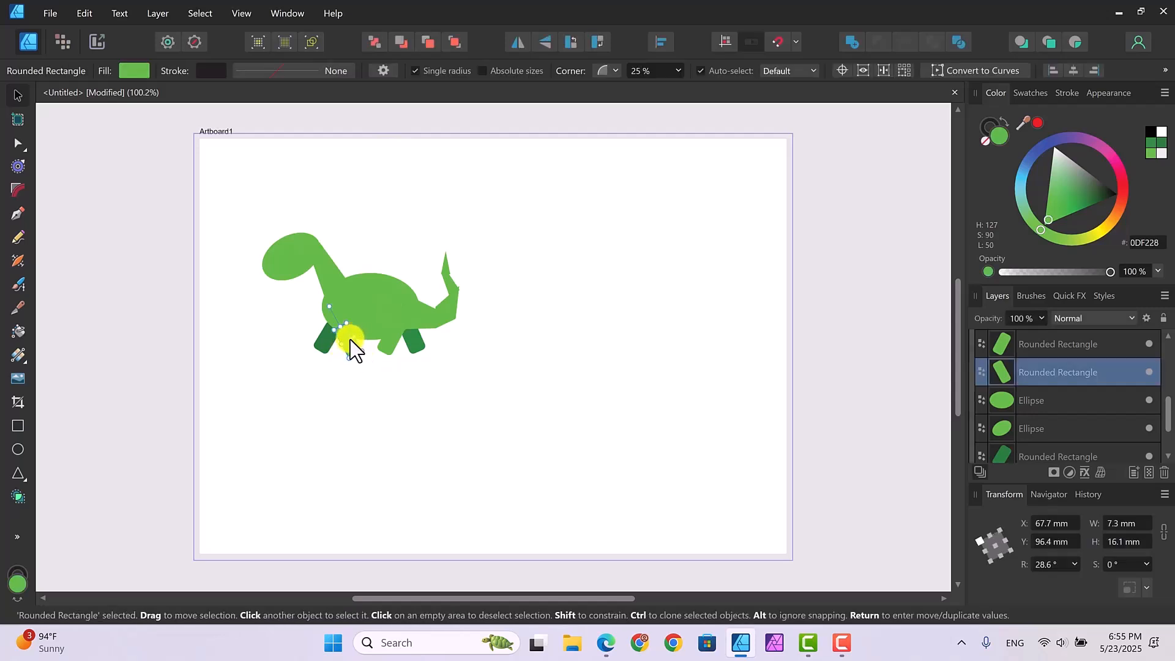
left_click_drag(359, 331, 349, 343)
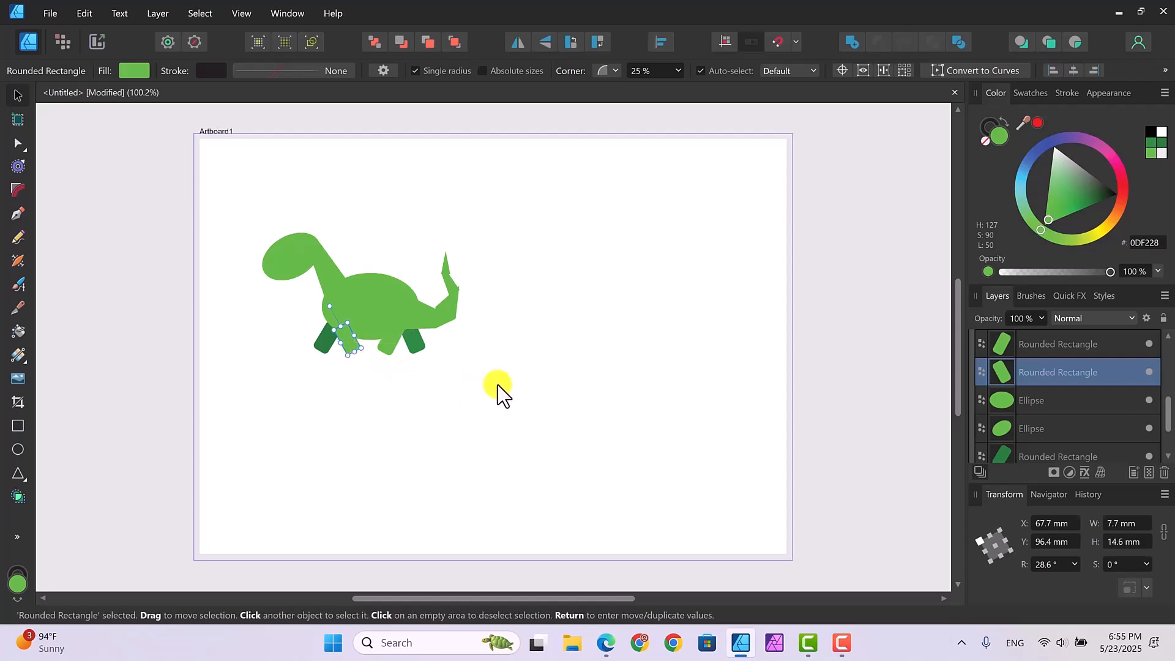
left_click(498, 386)
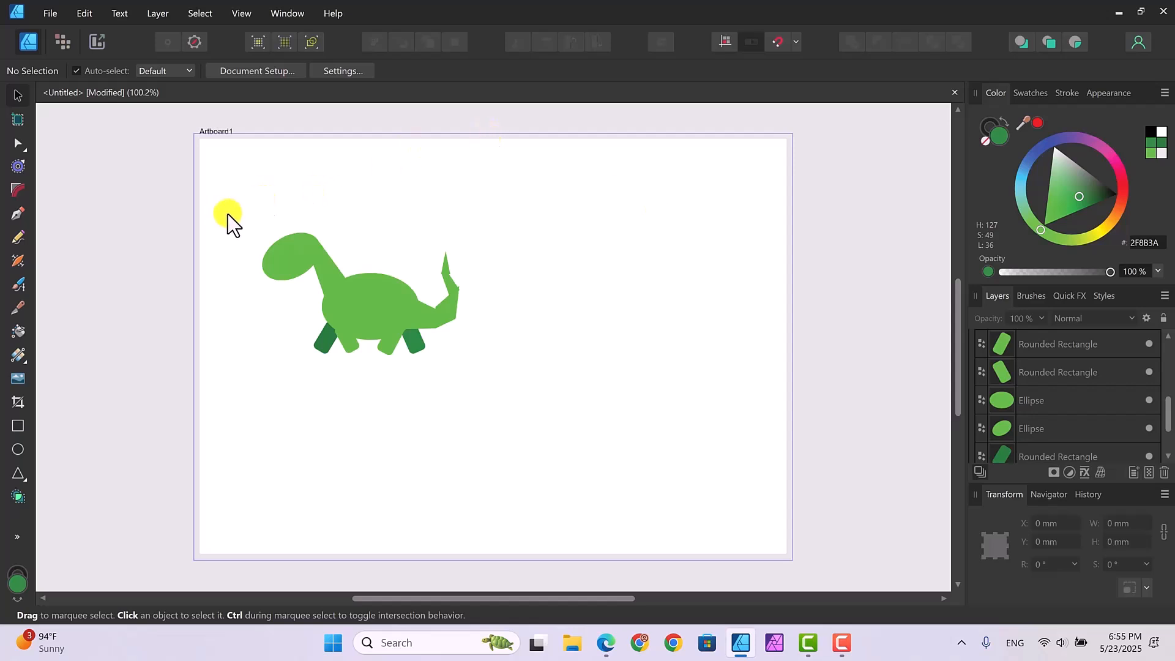
Step: Give all the dinosaur's shapes a solid outline with a stroke width of 2.9 pt
left_click_drag(228, 215, 512, 386)
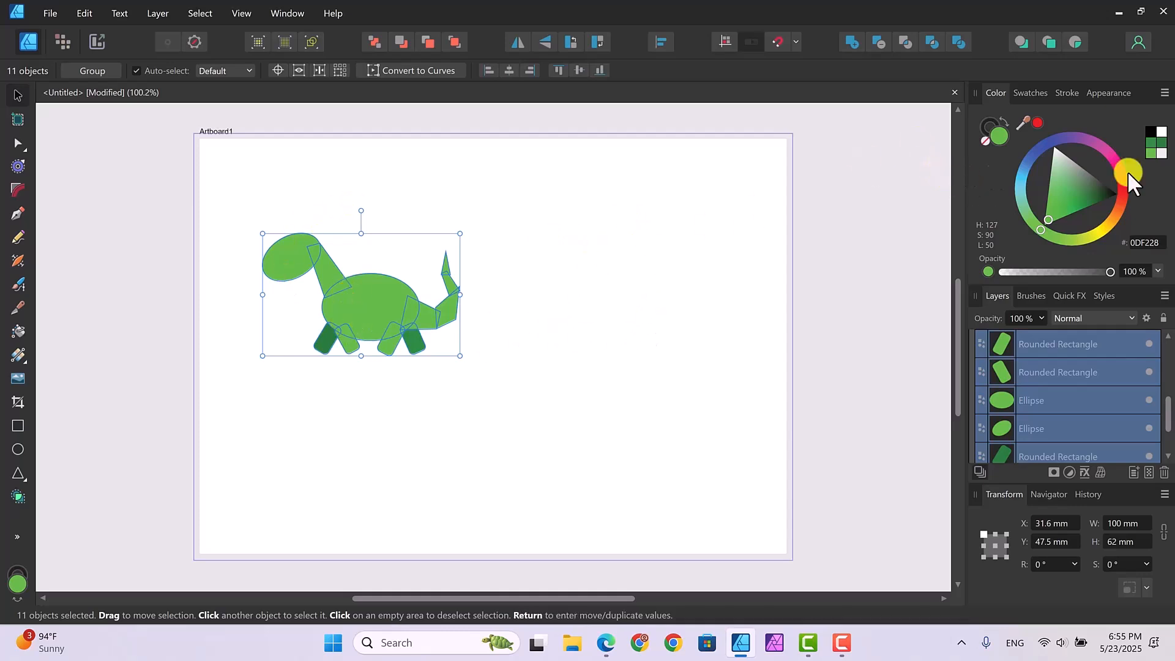
left_click(1067, 93)
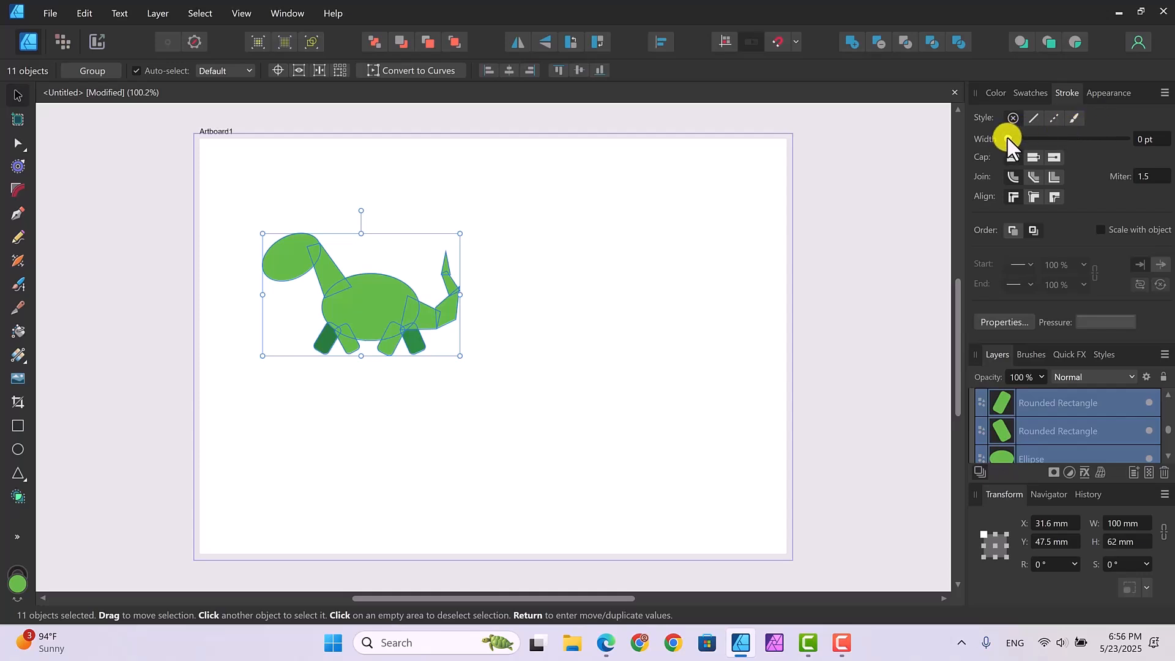
left_click_drag(1008, 139, 1041, 133)
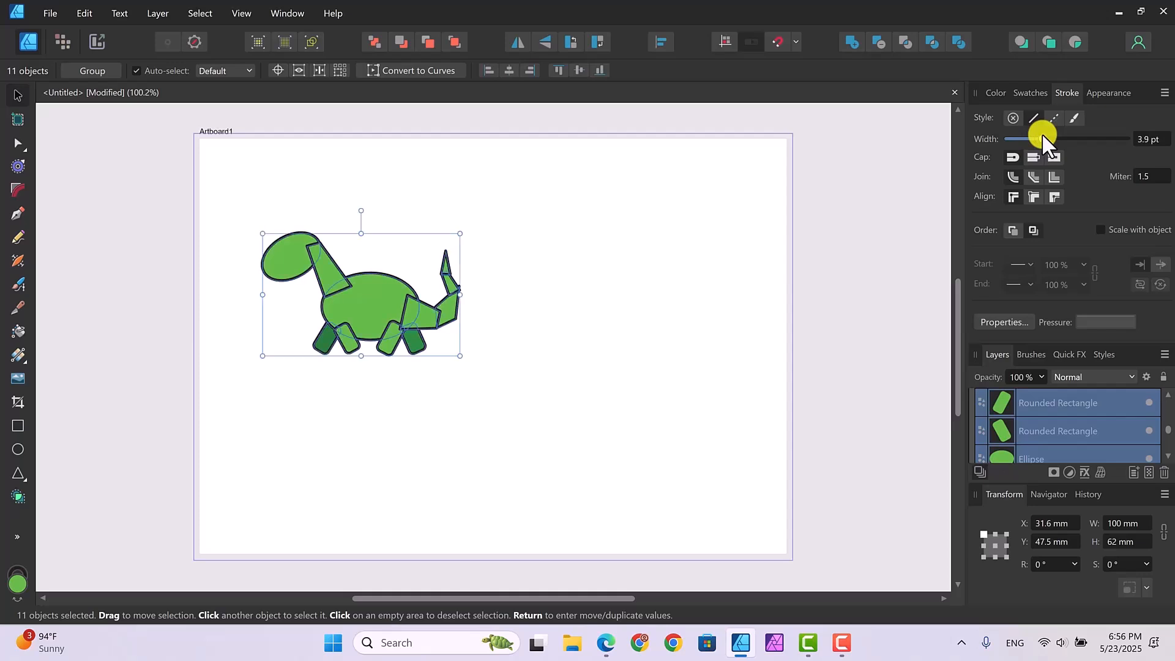
left_click_drag(1042, 134, 1039, 136)
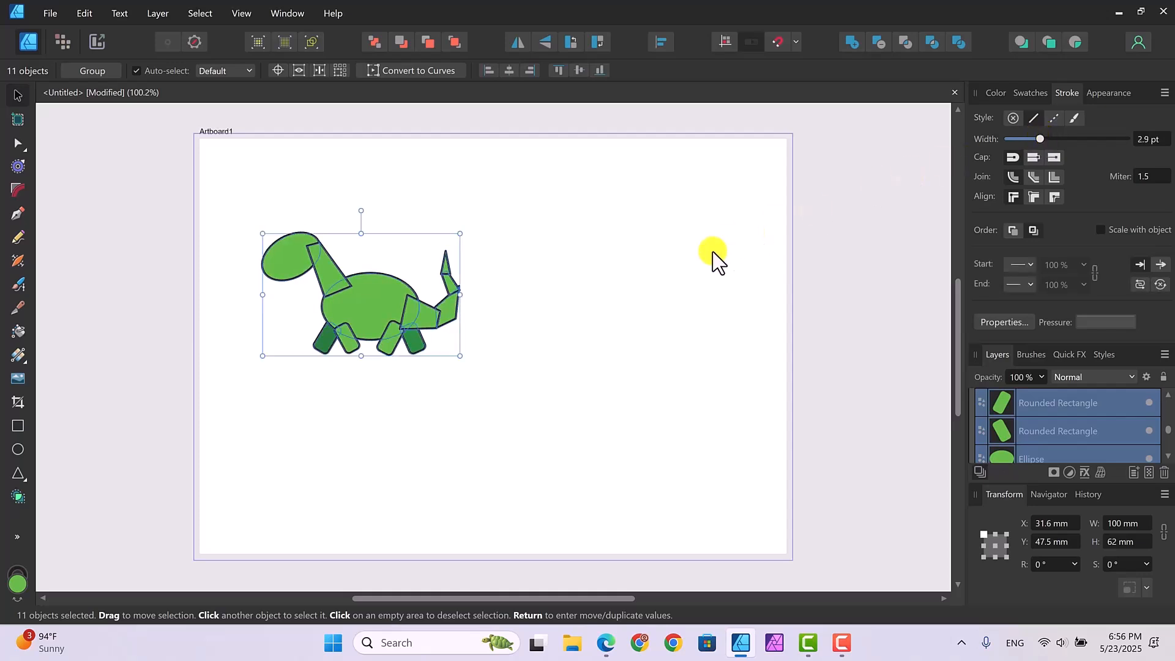
left_click(682, 267)
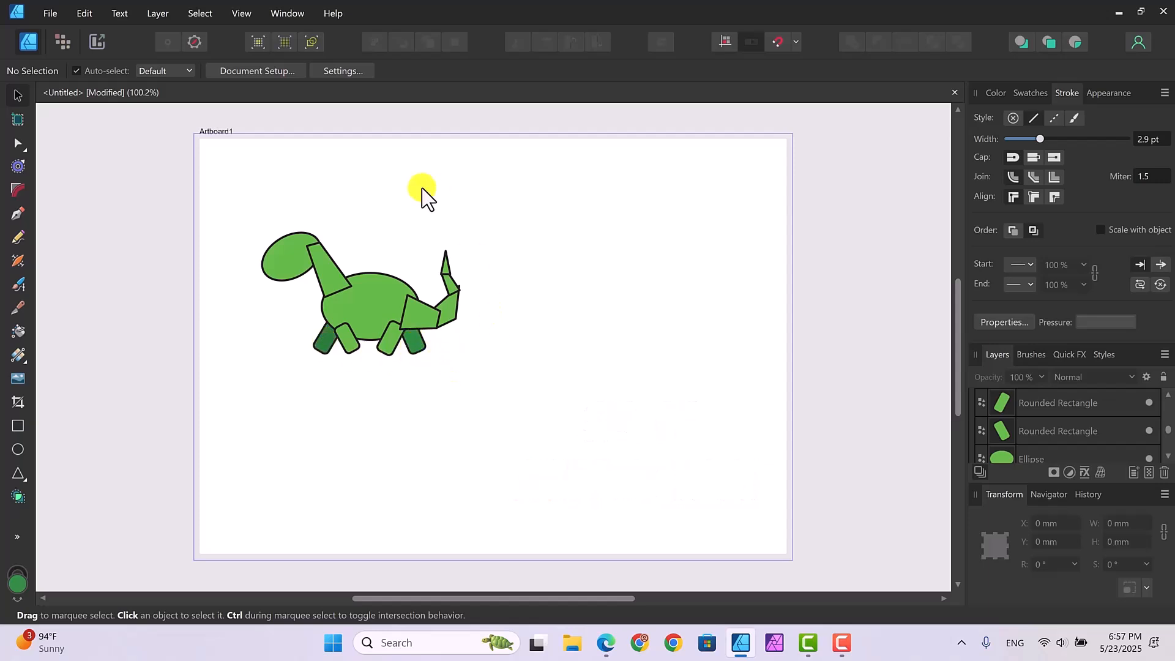
left_click_drag(221, 200, 538, 404)
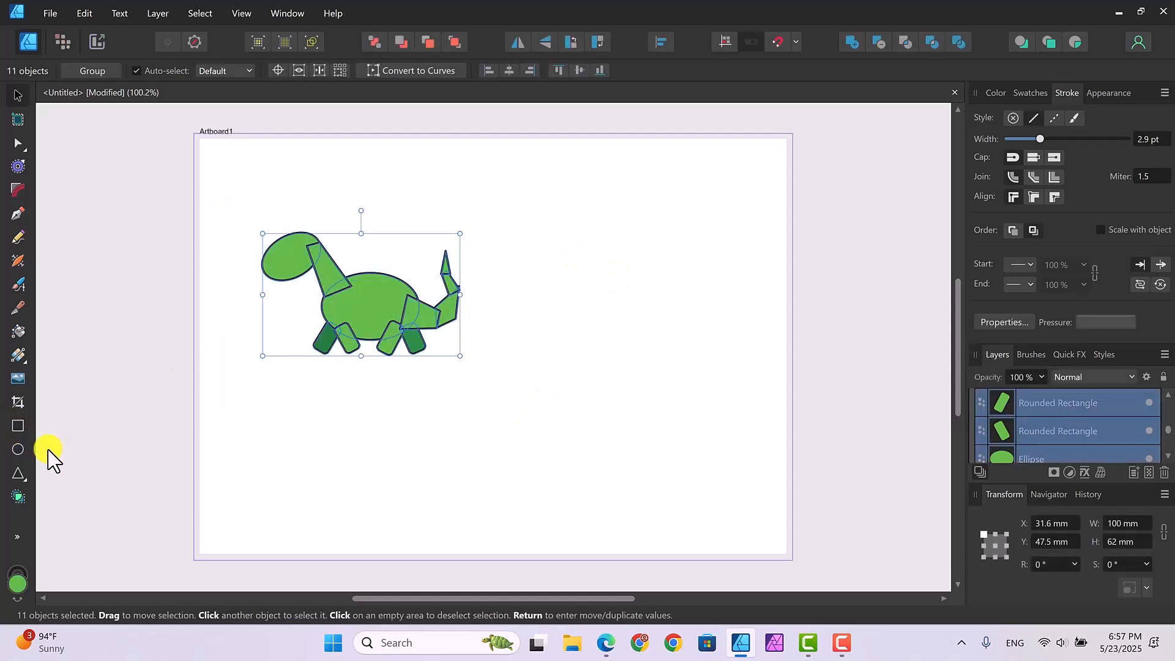
left_click(18, 497)
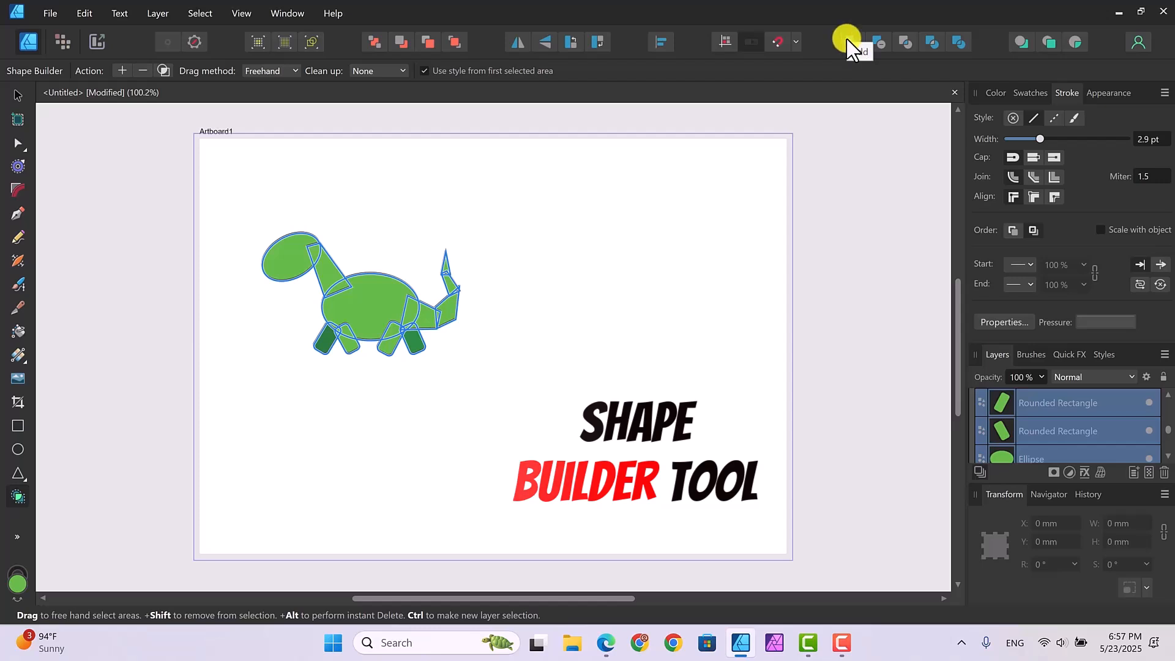
left_click(18, 96)
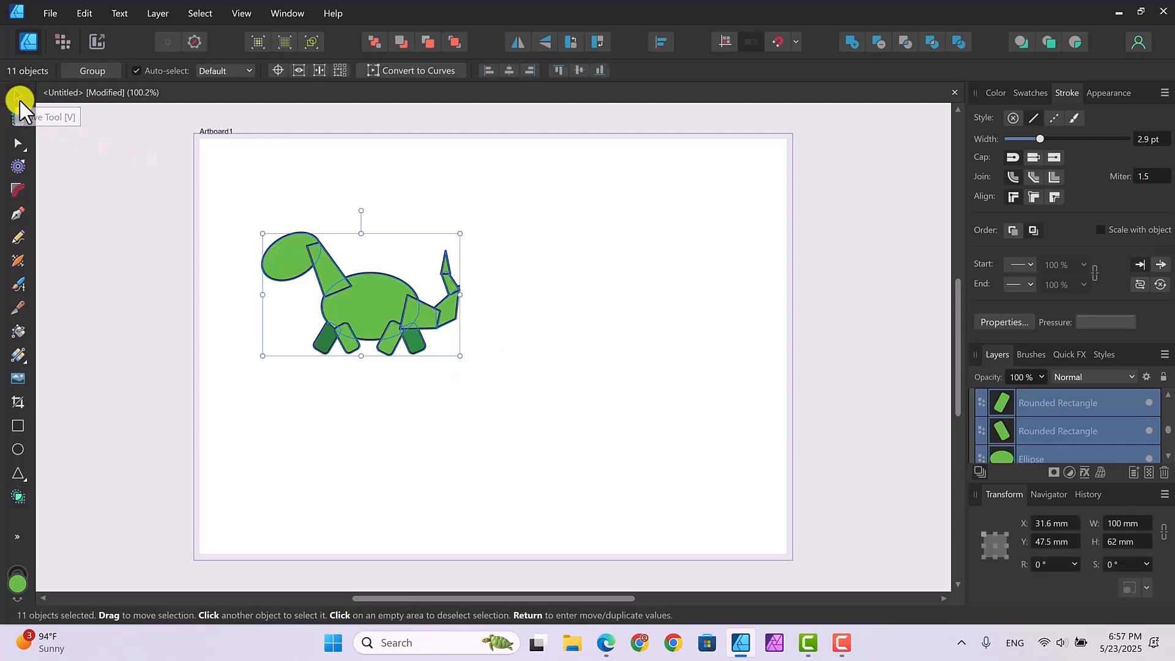
left_click(598, 418)
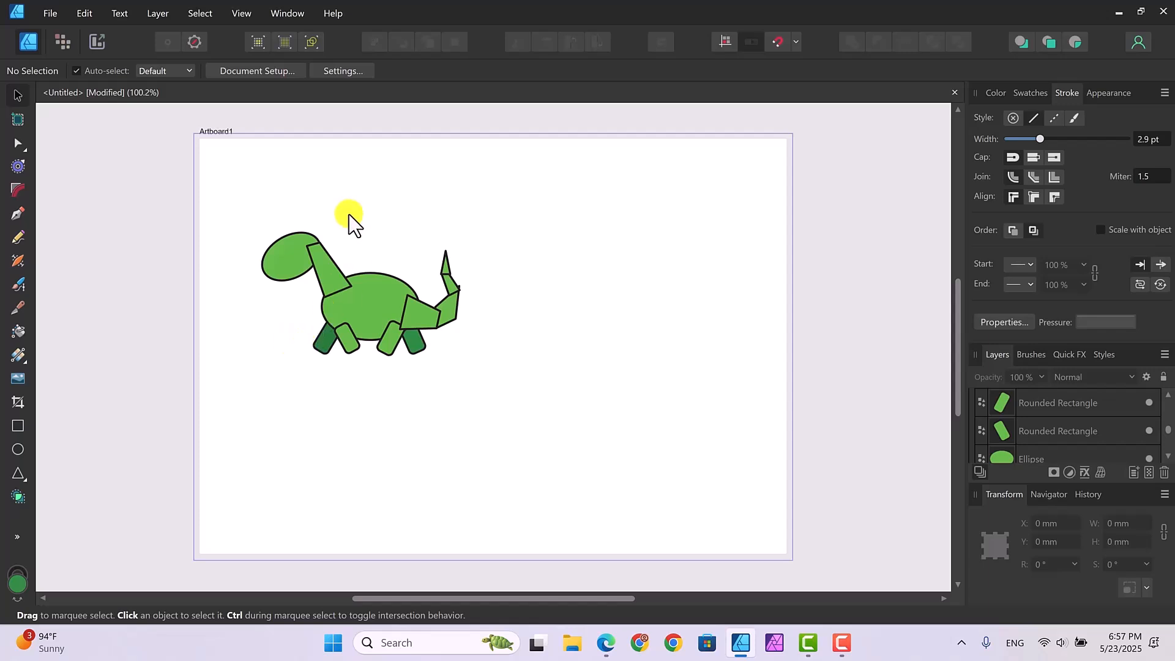
Step: Merge the head ellipse and the neck shape into one curve with the Add operation
left_click(286, 261)
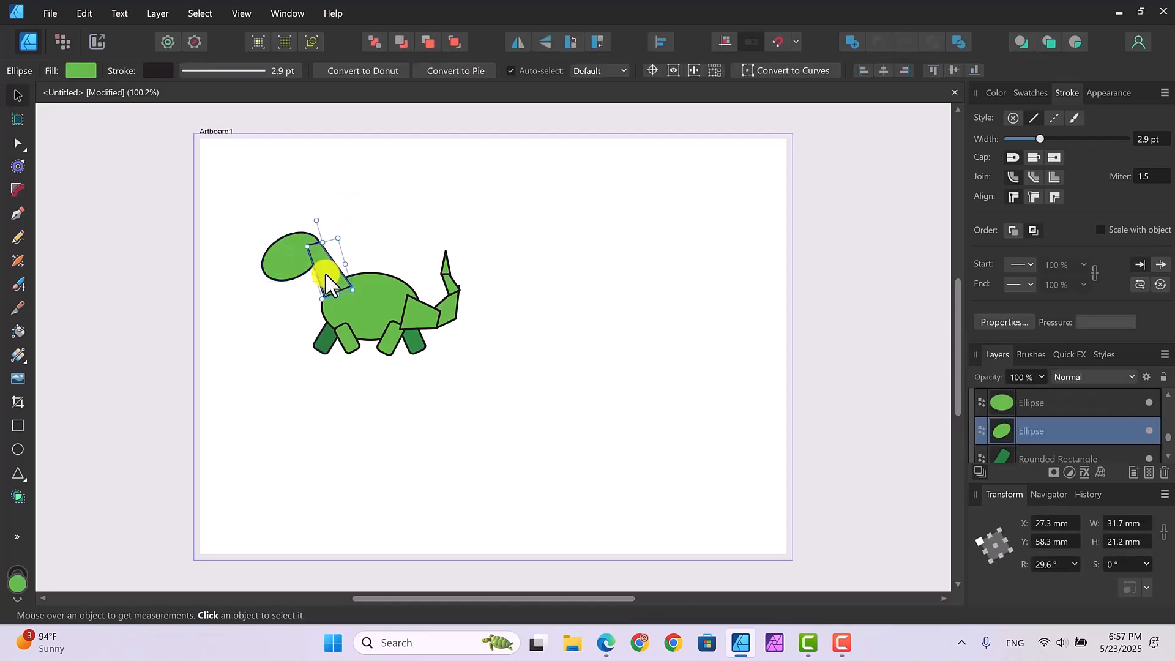
left_click(326, 274)
left_click(293, 267)
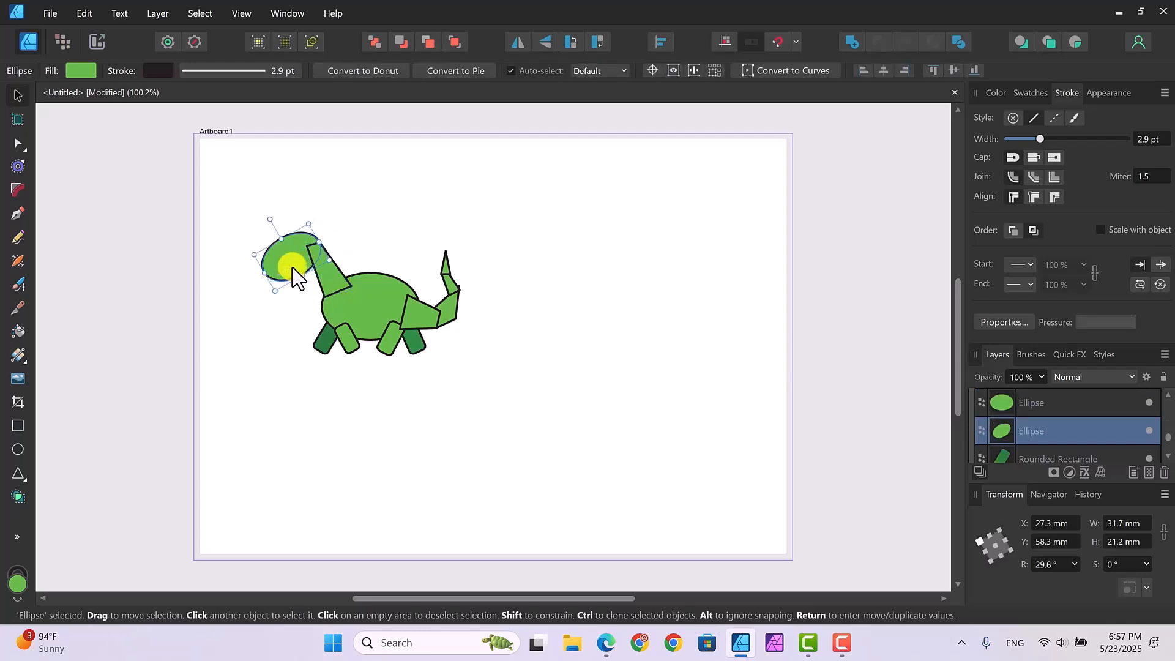
left_click(275, 340)
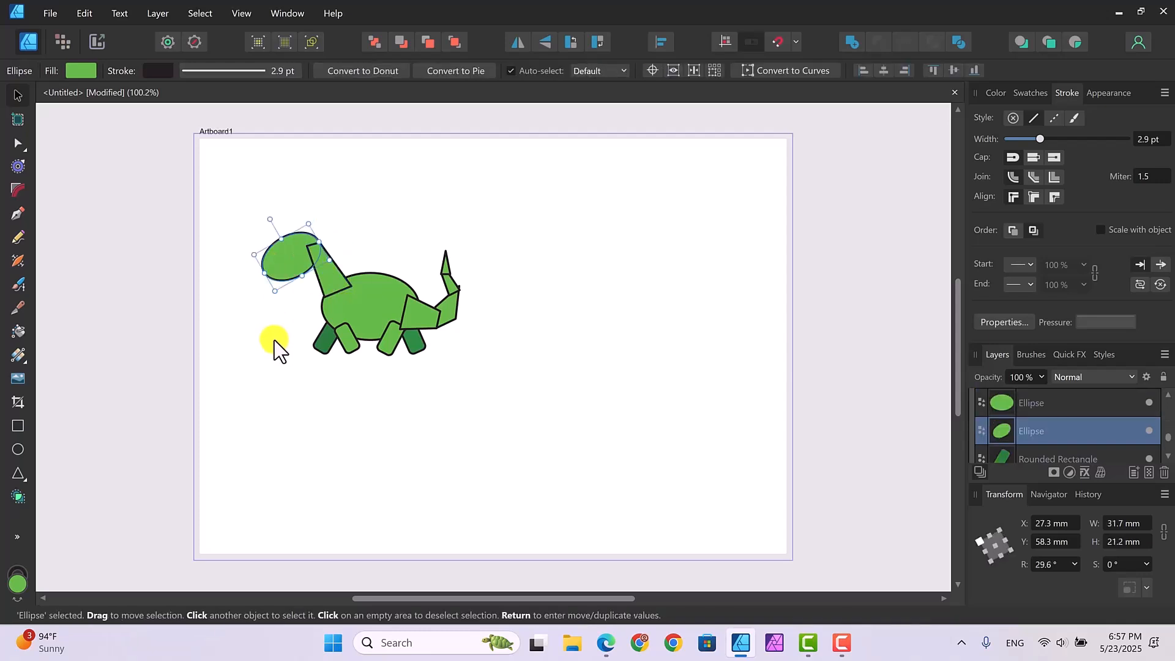
left_click(285, 252)
left_click(323, 273, "shift")
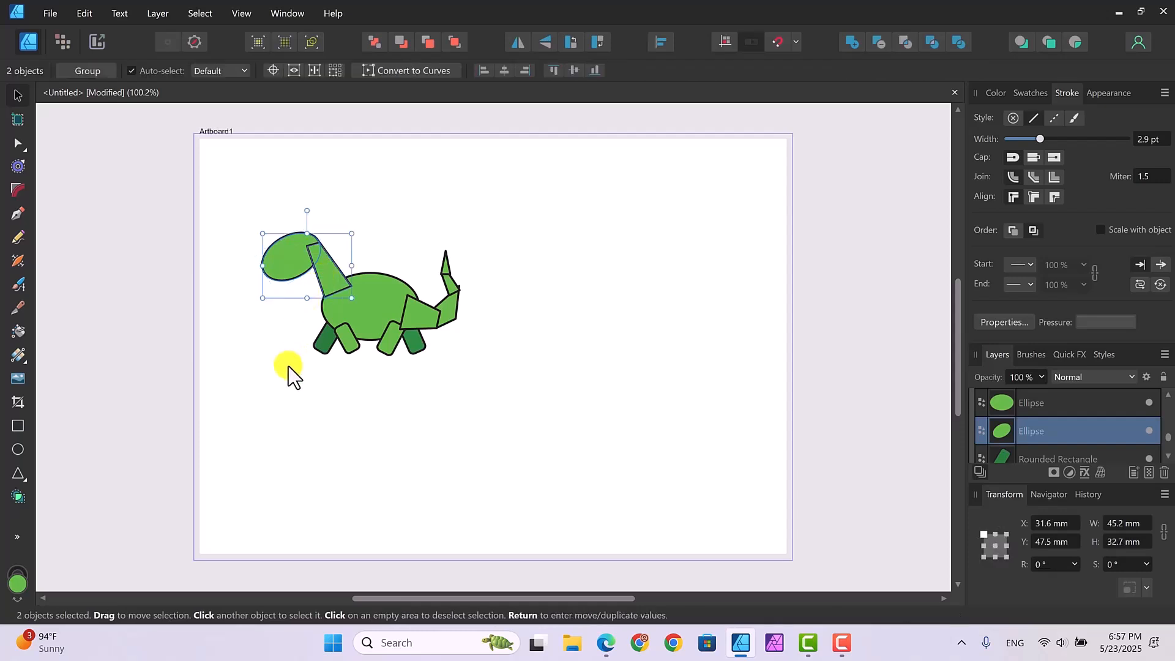
left_click(18, 496)
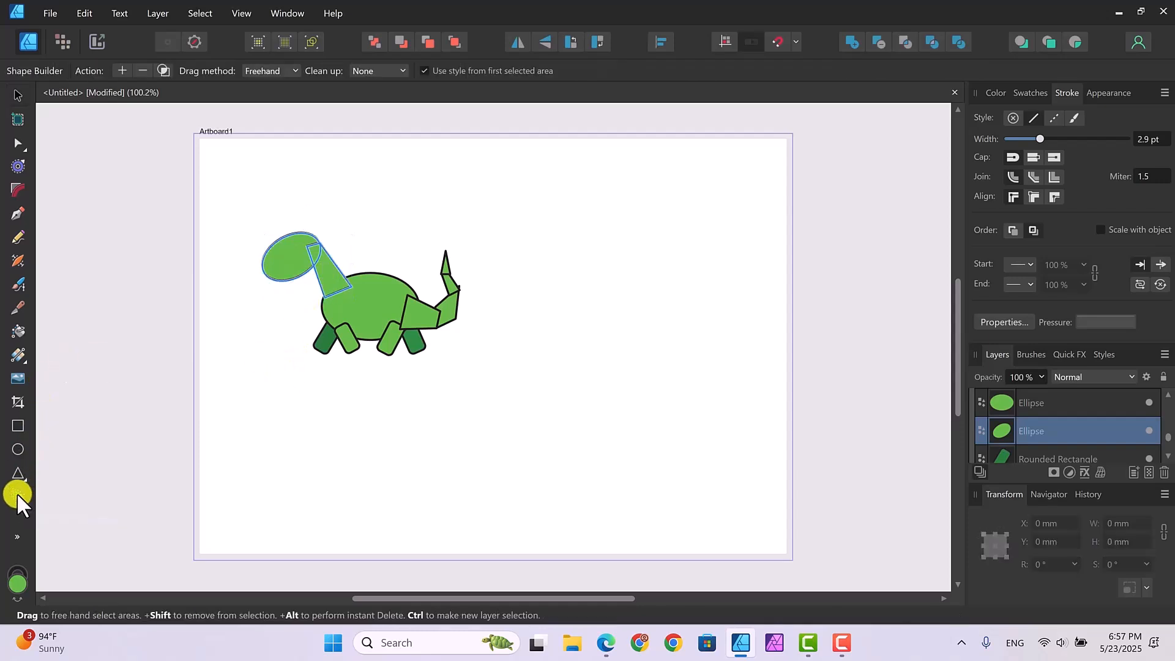
left_click(855, 44)
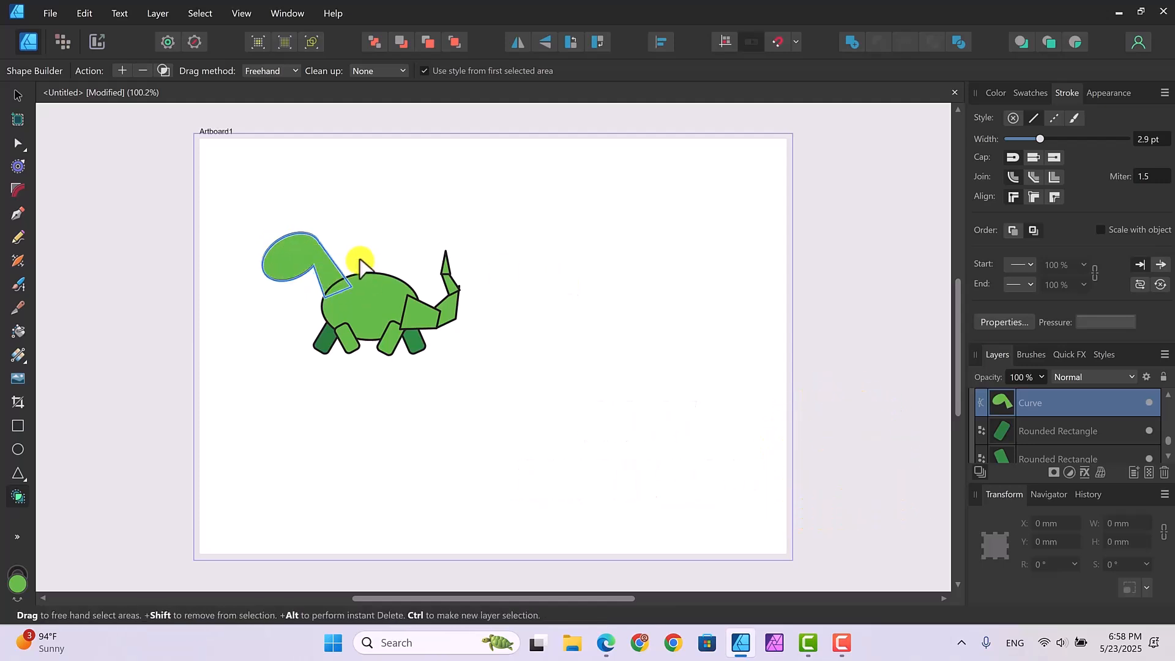
left_click(286, 257)
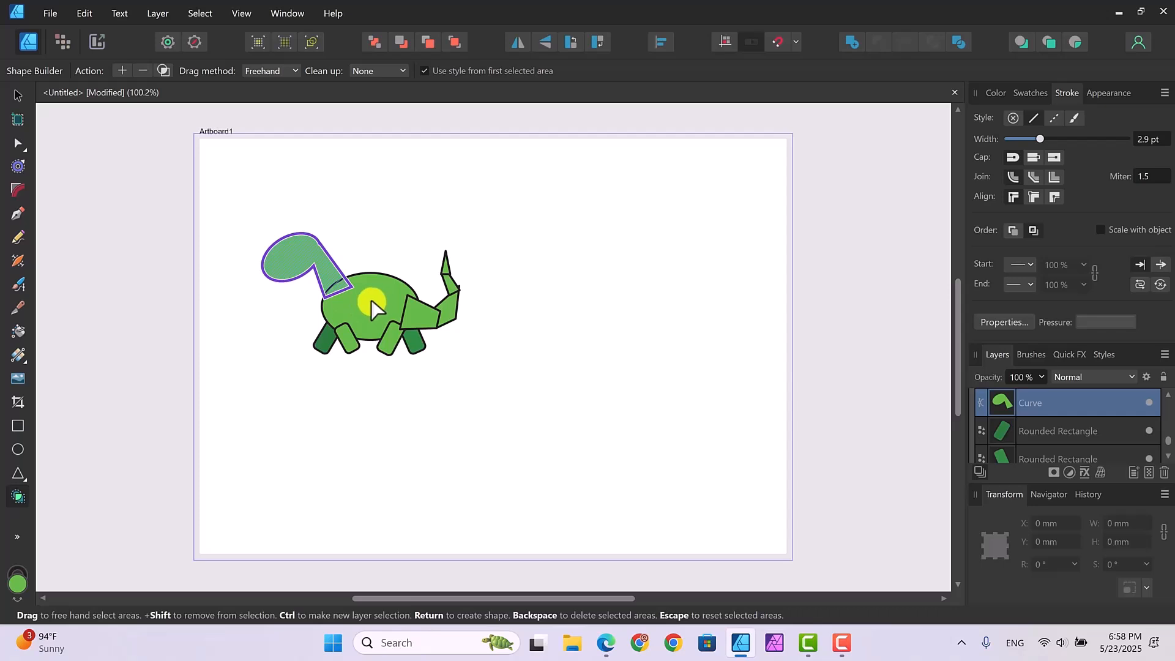
left_click(17, 95)
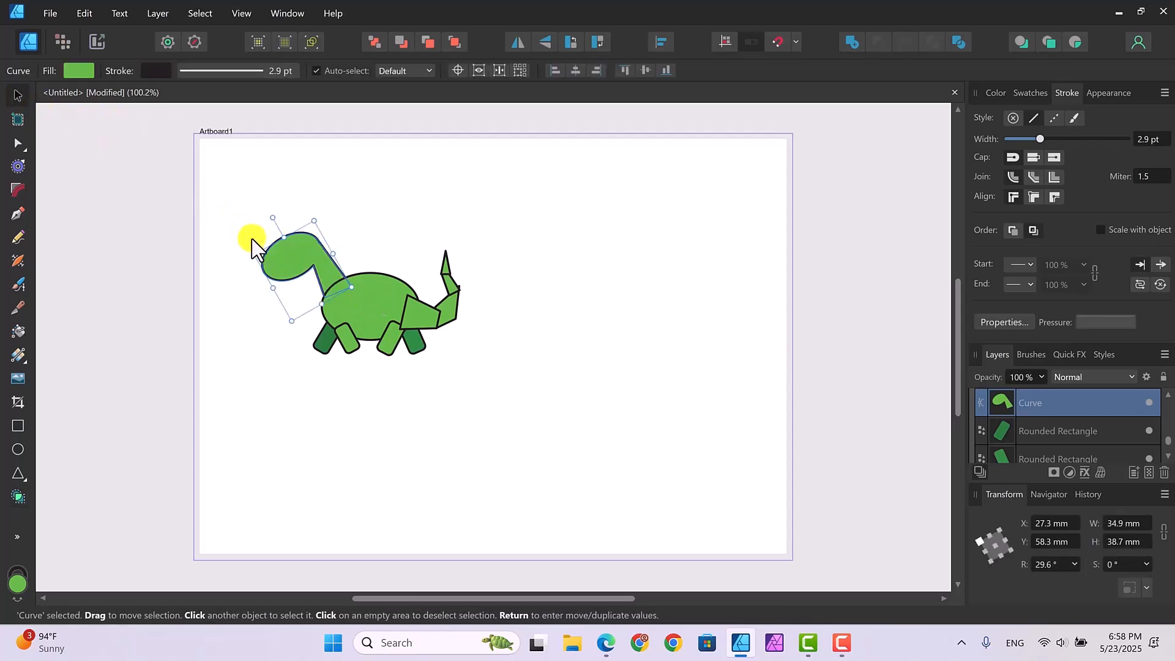
key("Escape")
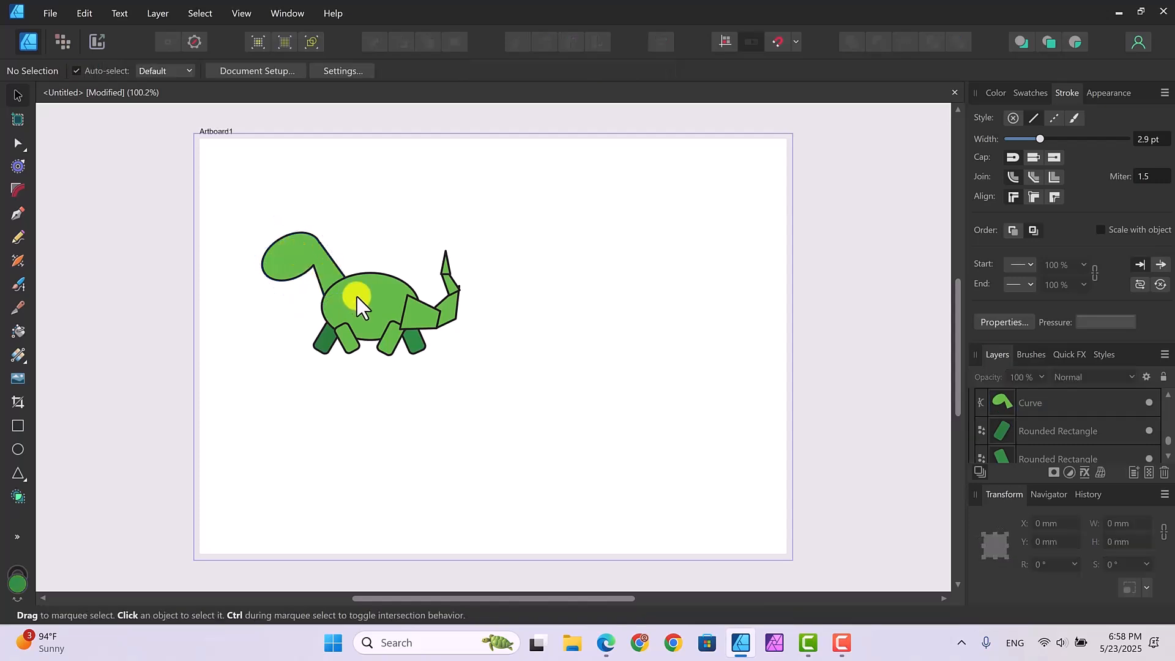
Step: Merge the head-and-neck curve and the body ellipse into one curve with the Add operation
left_click(289, 249)
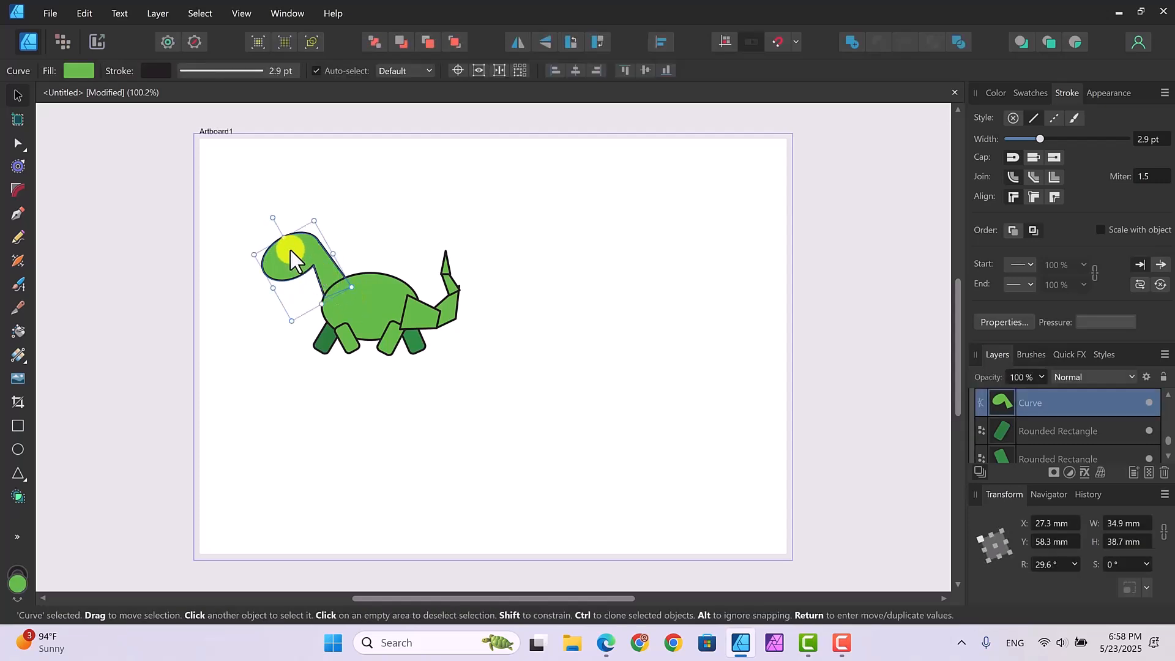
left_click(358, 303, "shift")
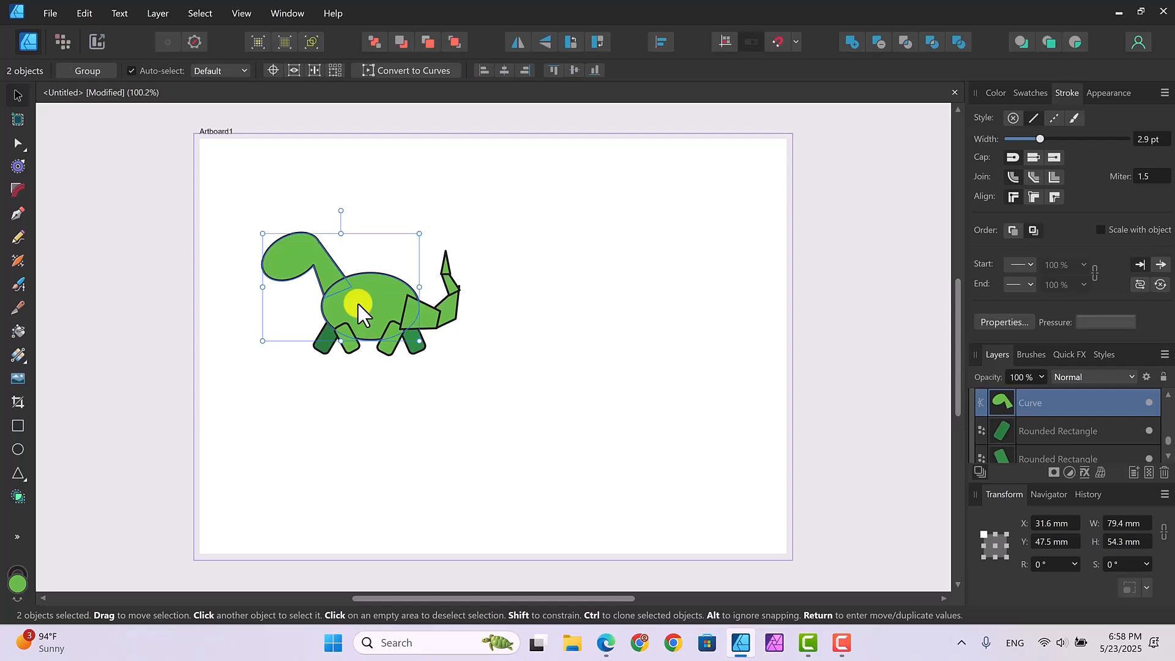
left_click(19, 495)
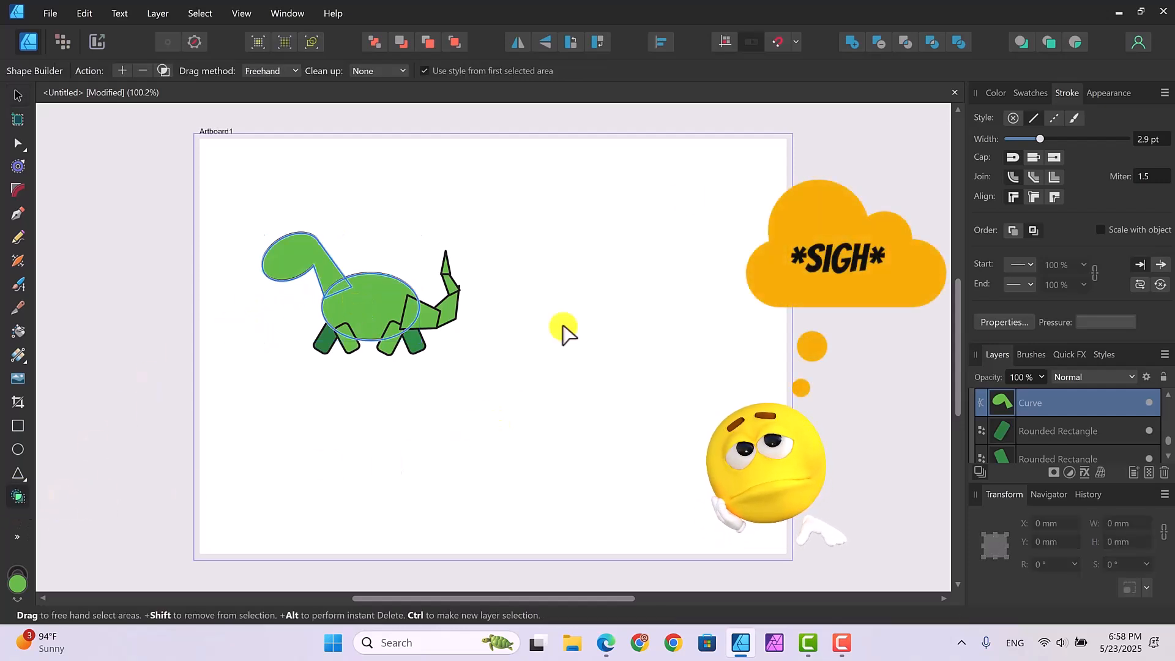
left_click(854, 42)
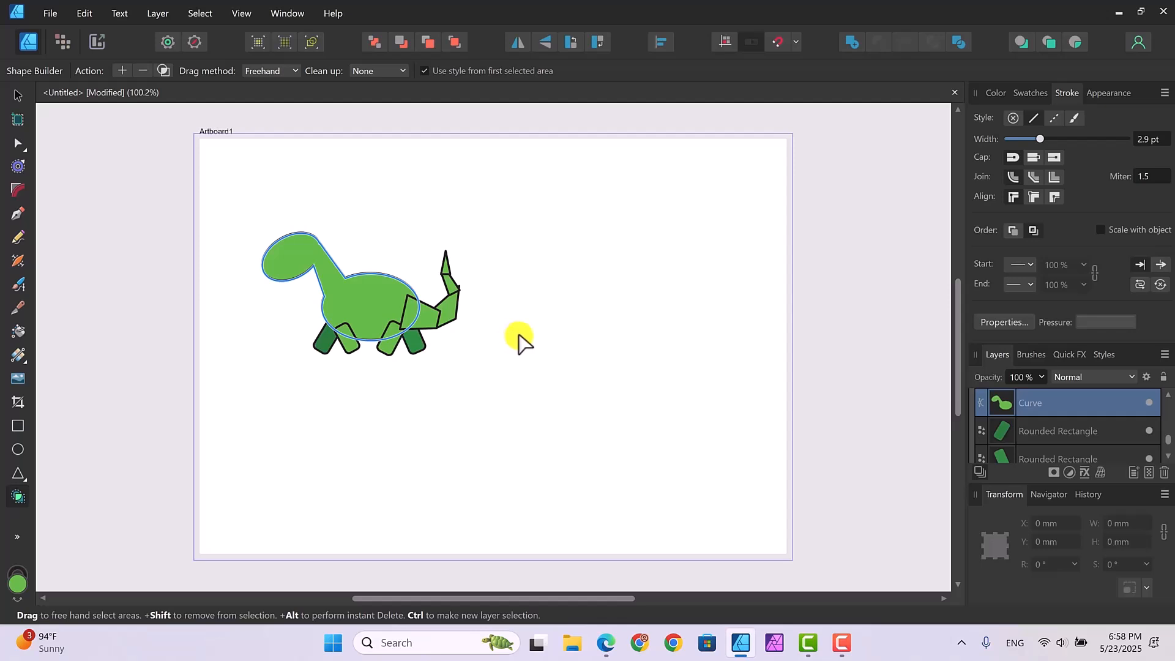
left_click(18, 95)
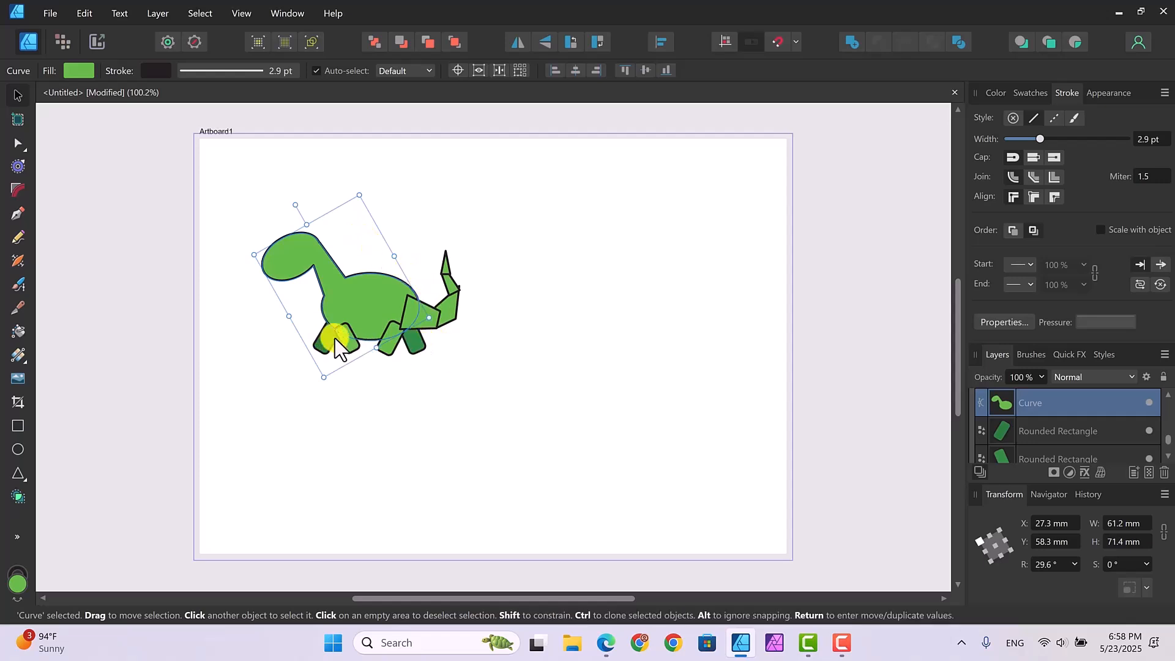
left_click(458, 359)
Step: Merge the body curve, both light green legs and all the tail pieces into a single curve with the Add operation
left_click(359, 294)
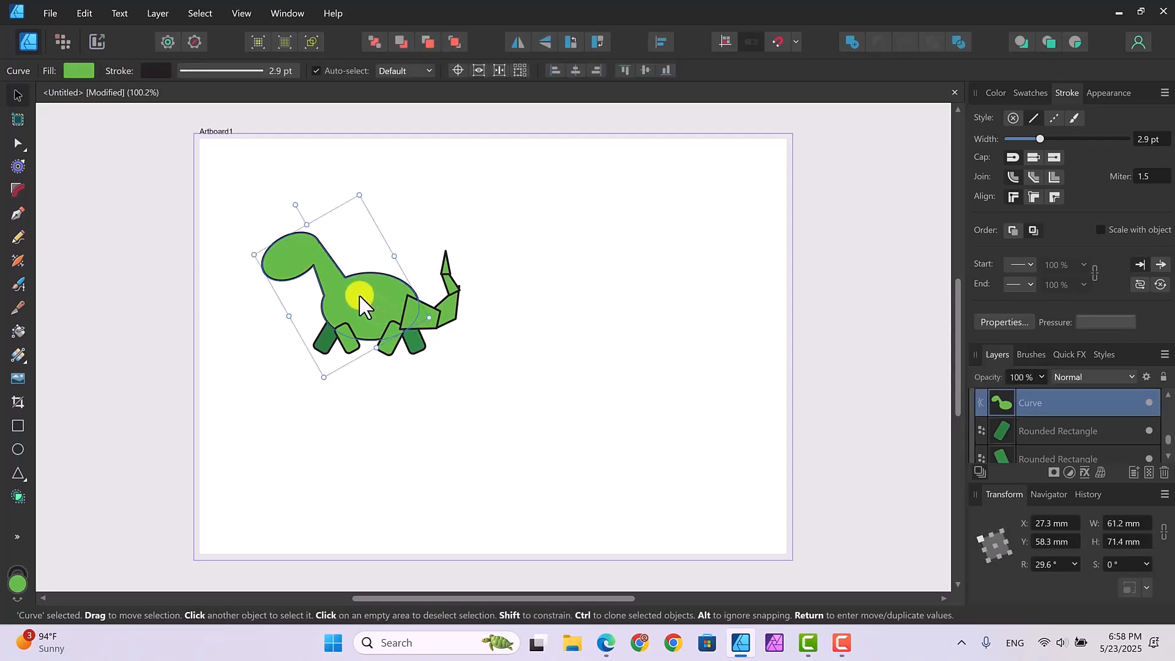
left_click(353, 349, "shift")
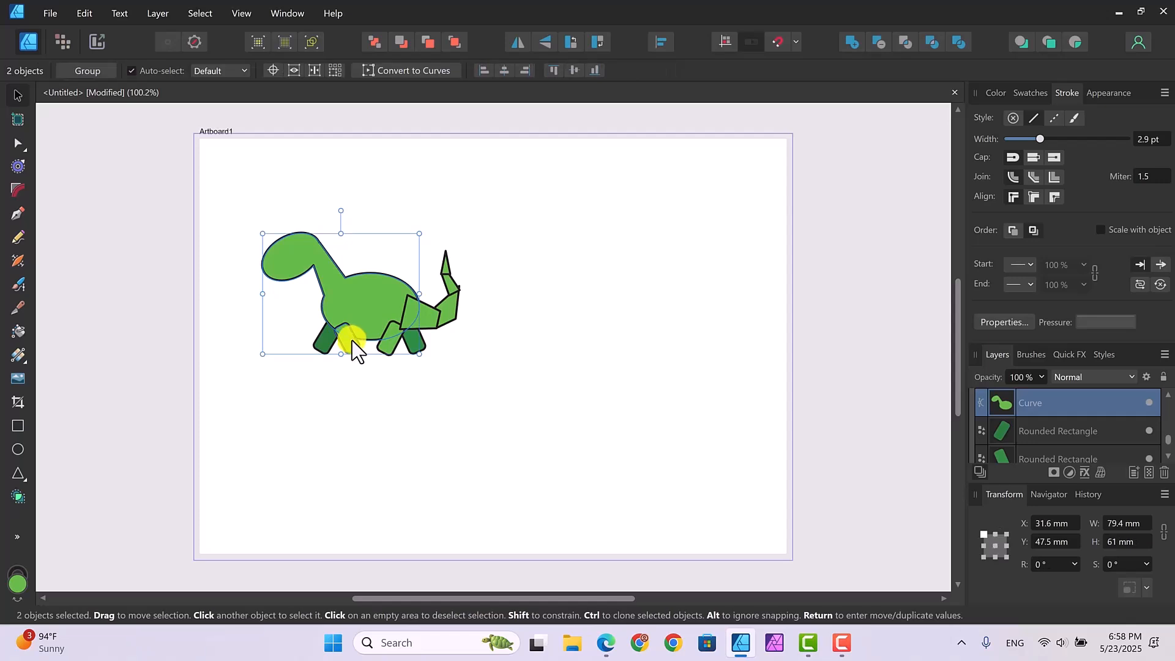
left_click(427, 316, "shift")
left_click(451, 311, "shift")
left_click(448, 270, "shift")
left_click(392, 342, "shift")
left_click(410, 352, "shift")
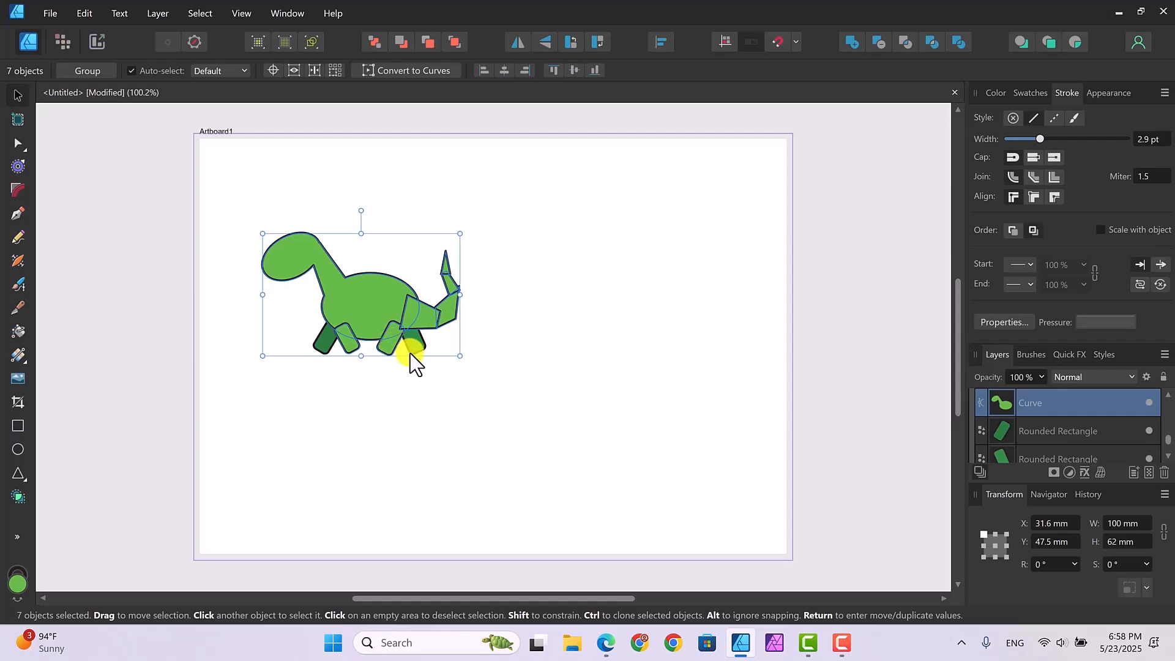
left_click(853, 42)
left_click(637, 315)
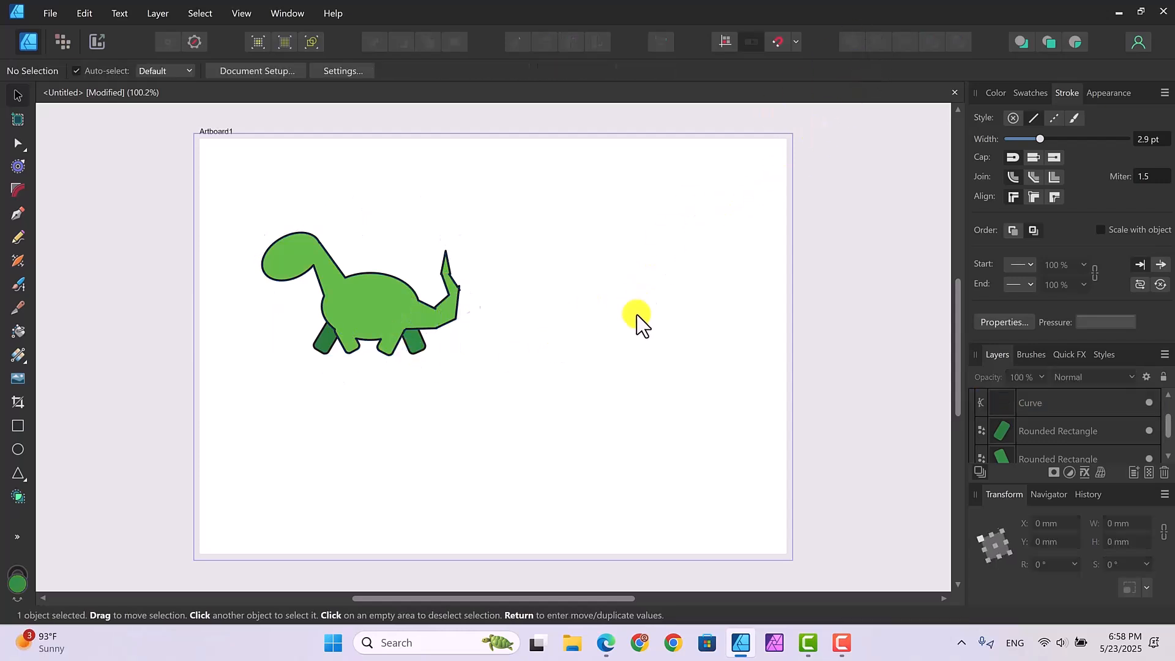
left_click(367, 317)
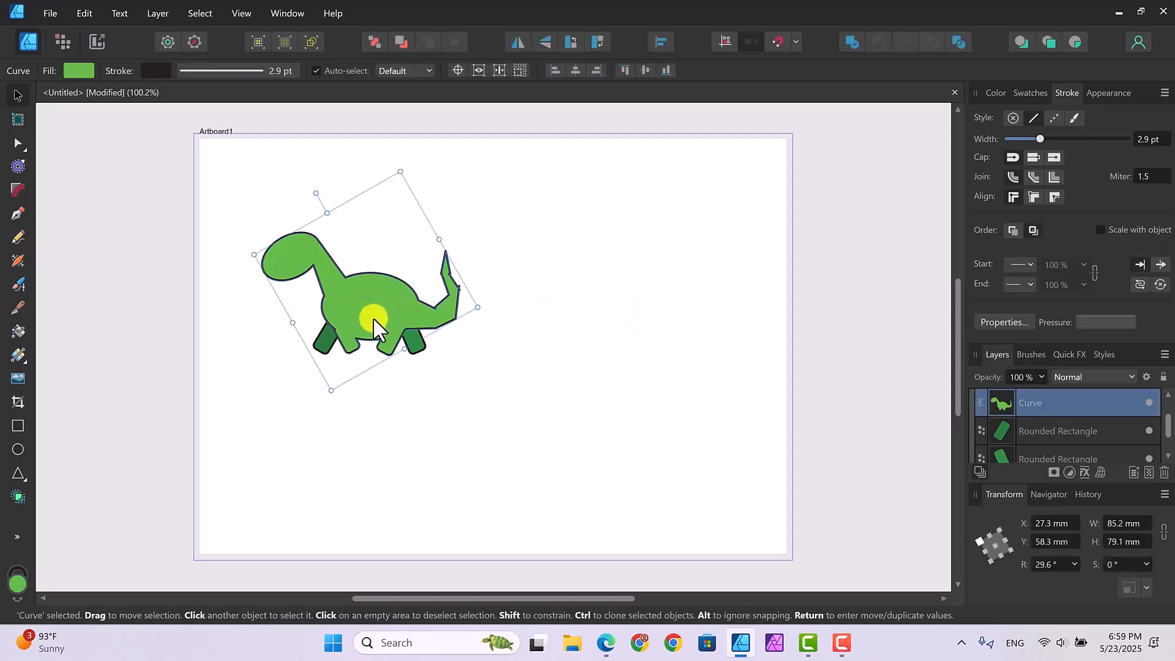
left_click(564, 366)
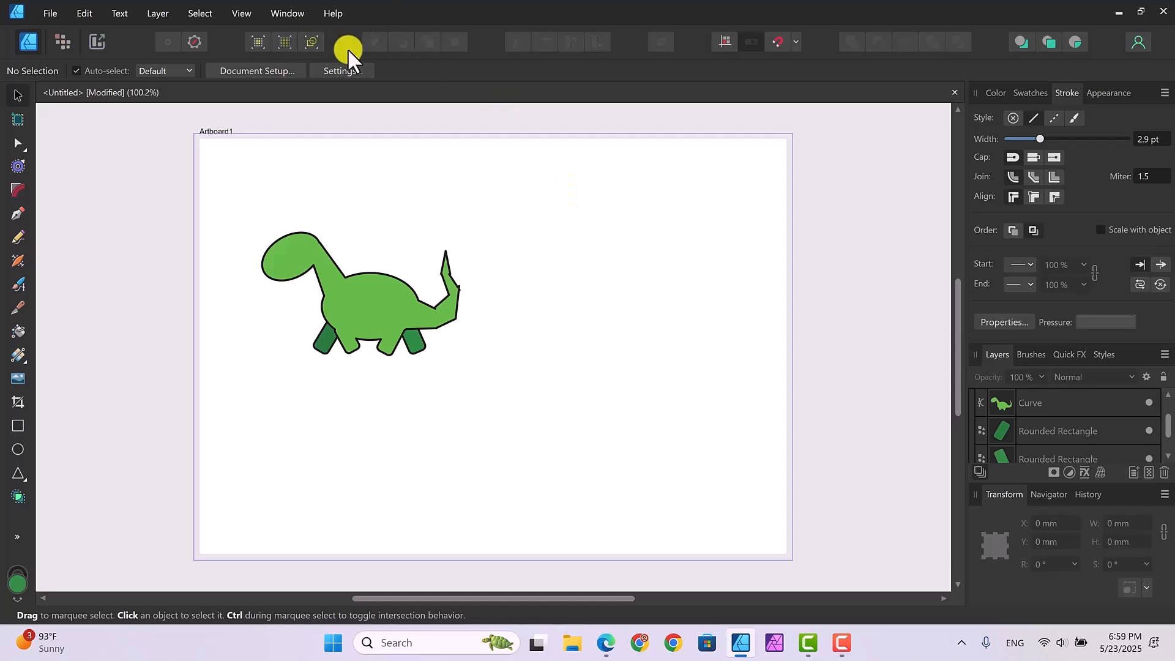
Step: Reshape the dinosaur's chin and snout with the Node tool and bulge the outer edge of the lower tail outward
left_click_drag(208, 205, 584, 410)
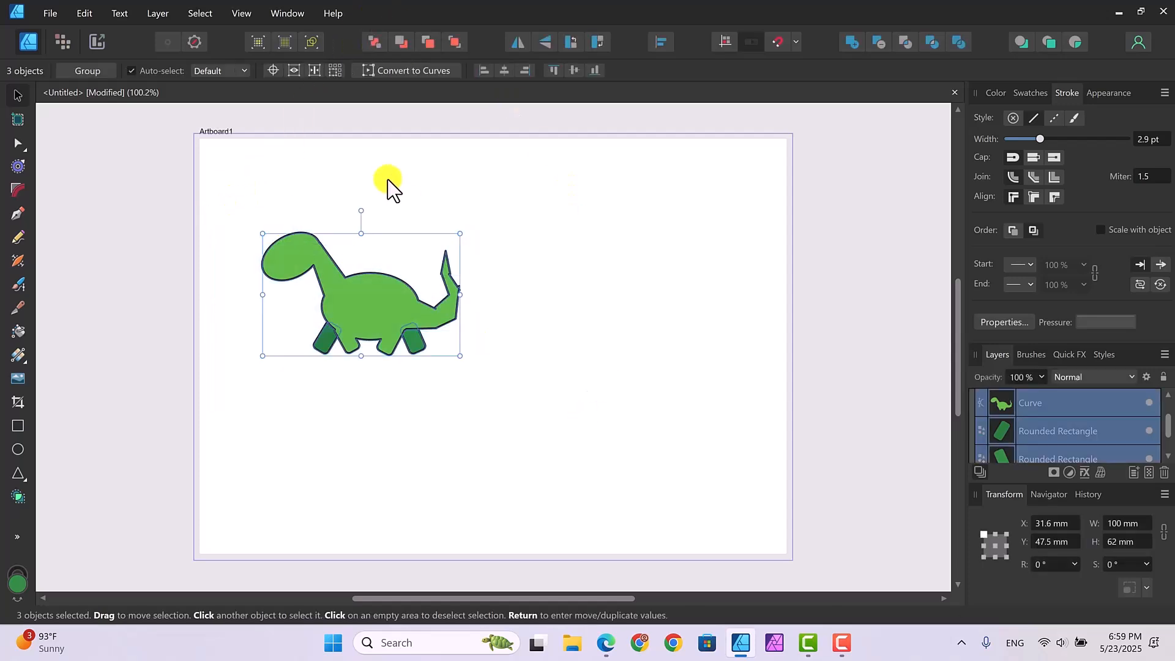
left_click(13, 143)
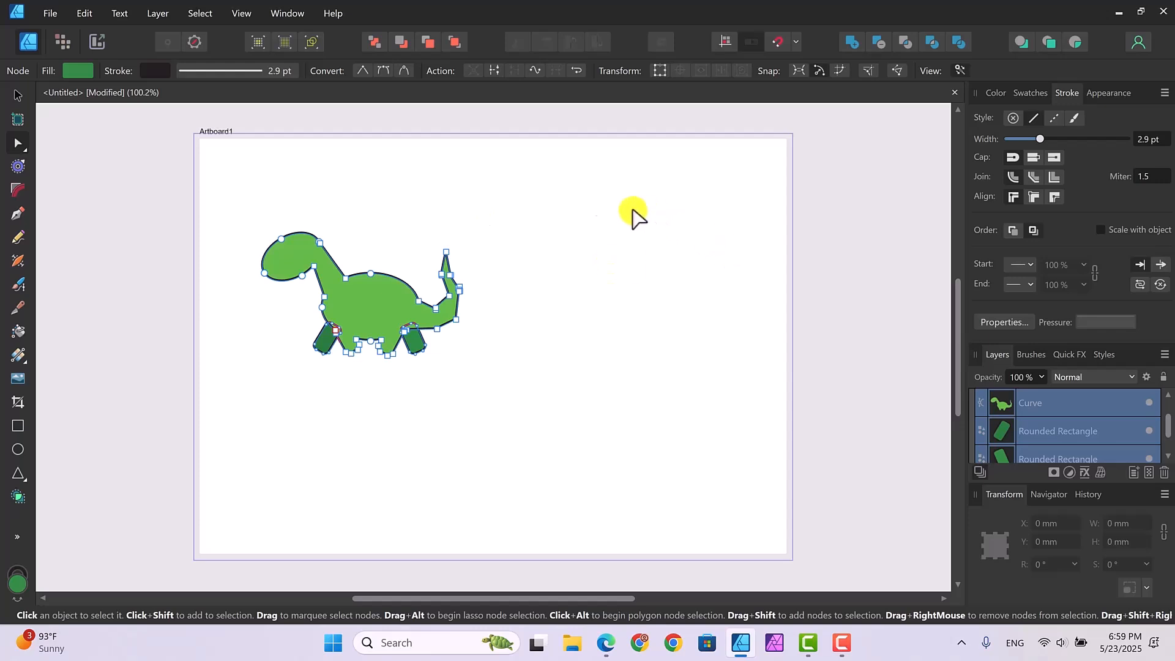
left_click(303, 275)
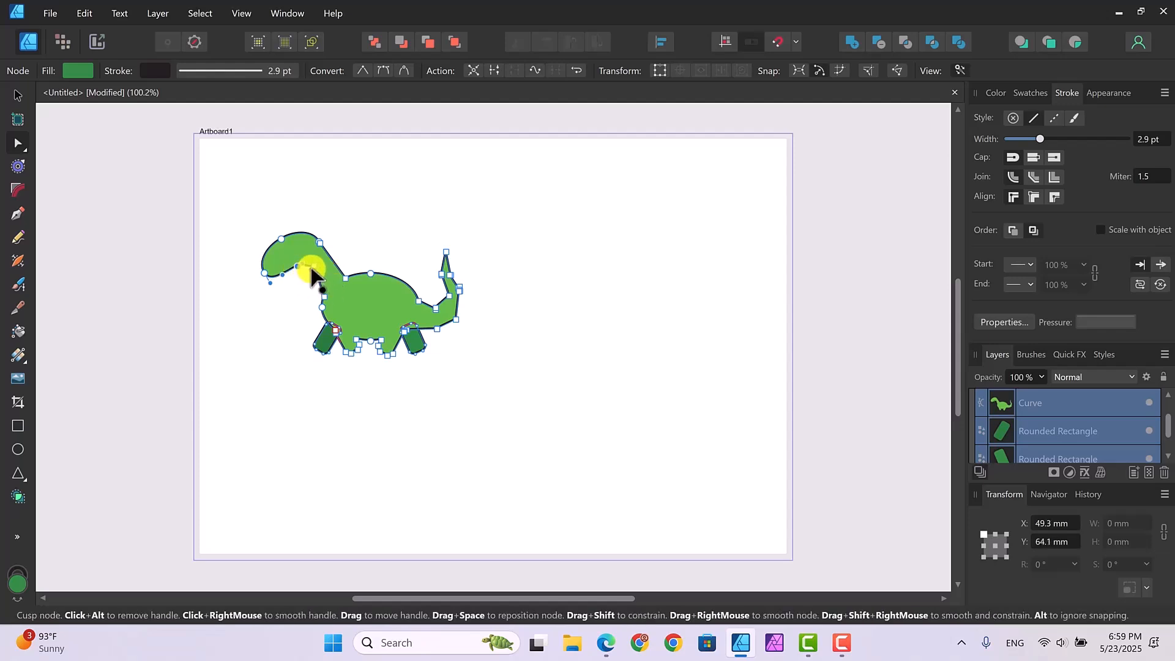
left_click(311, 265)
left_click(312, 265)
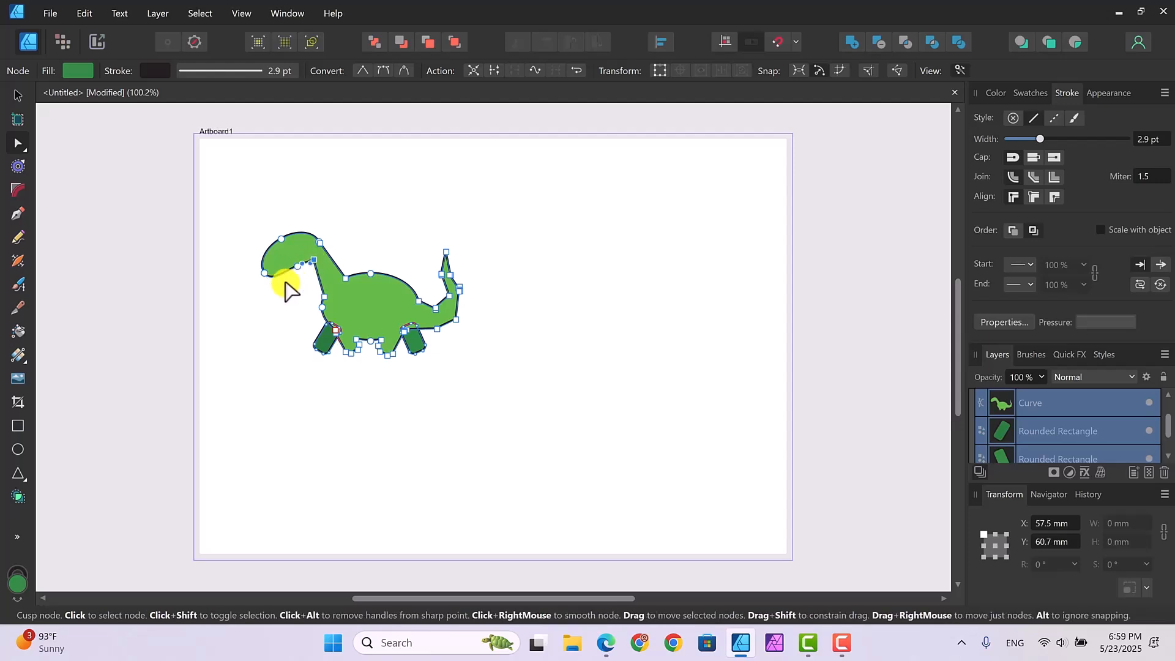
left_click(265, 275)
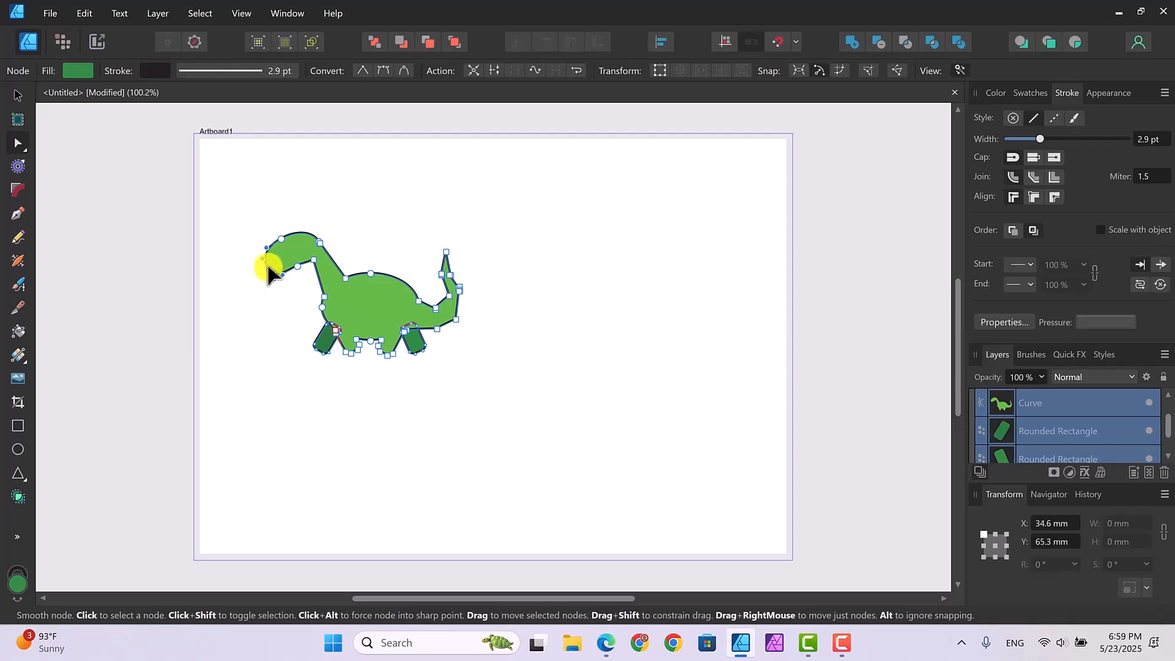
left_click_drag(299, 250, 284, 245)
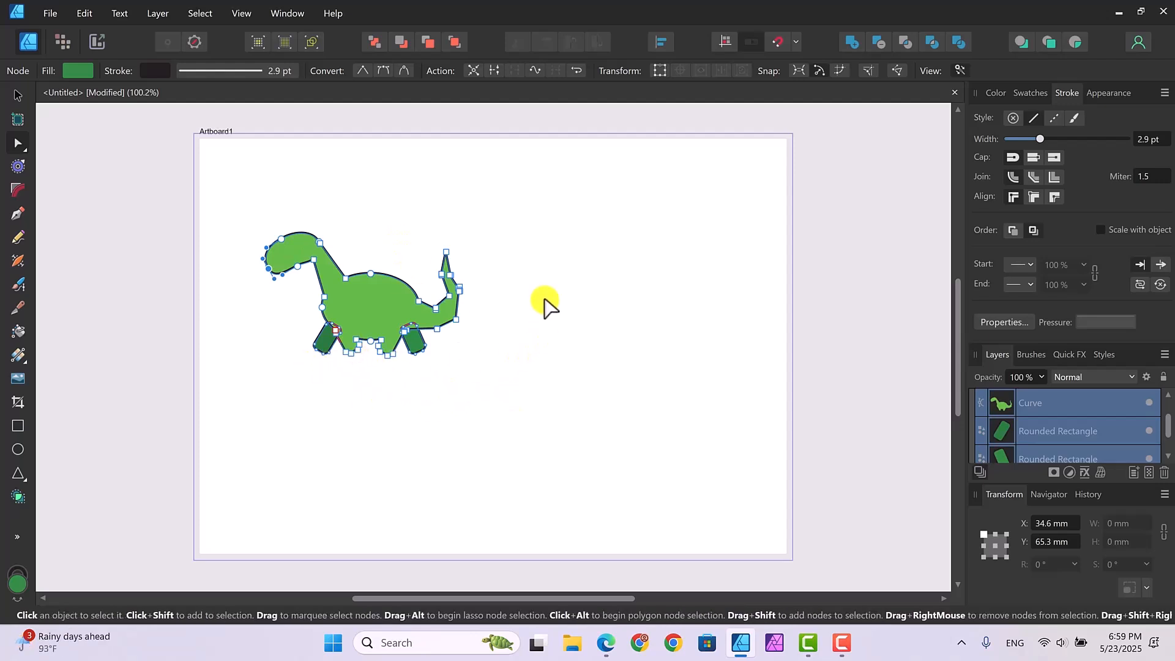
left_click(457, 309)
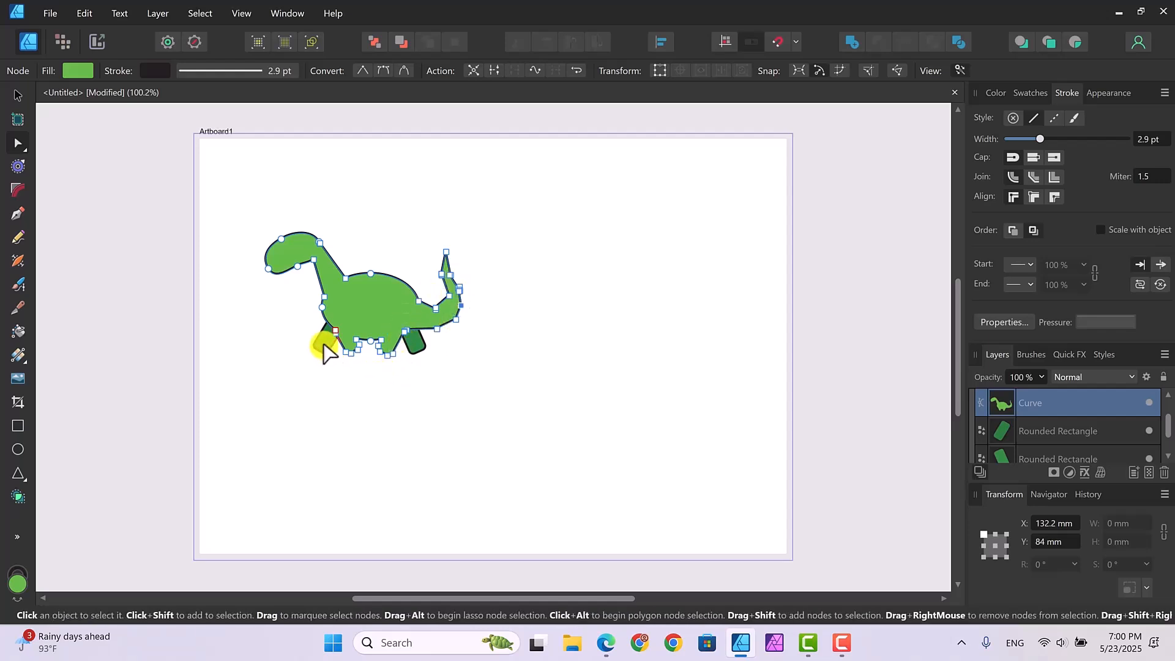
Step: Lengthen the dark green front leg to about 8.3 × 17.7 mm and reshape the light green front foot by moving its bottom nodes
left_click(325, 352)
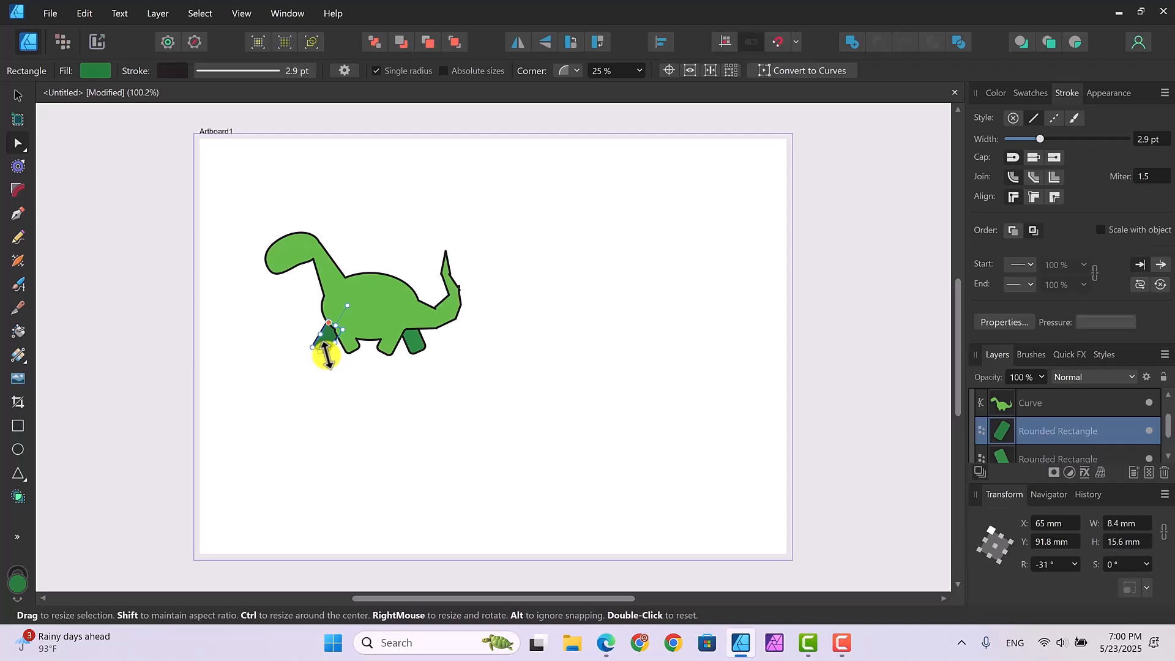
left_click(350, 352)
mouse_move(339, 355)
left_mouse_down()
mouse_move(357, 355)
mouse_move(349, 346)
left_mouse_up()
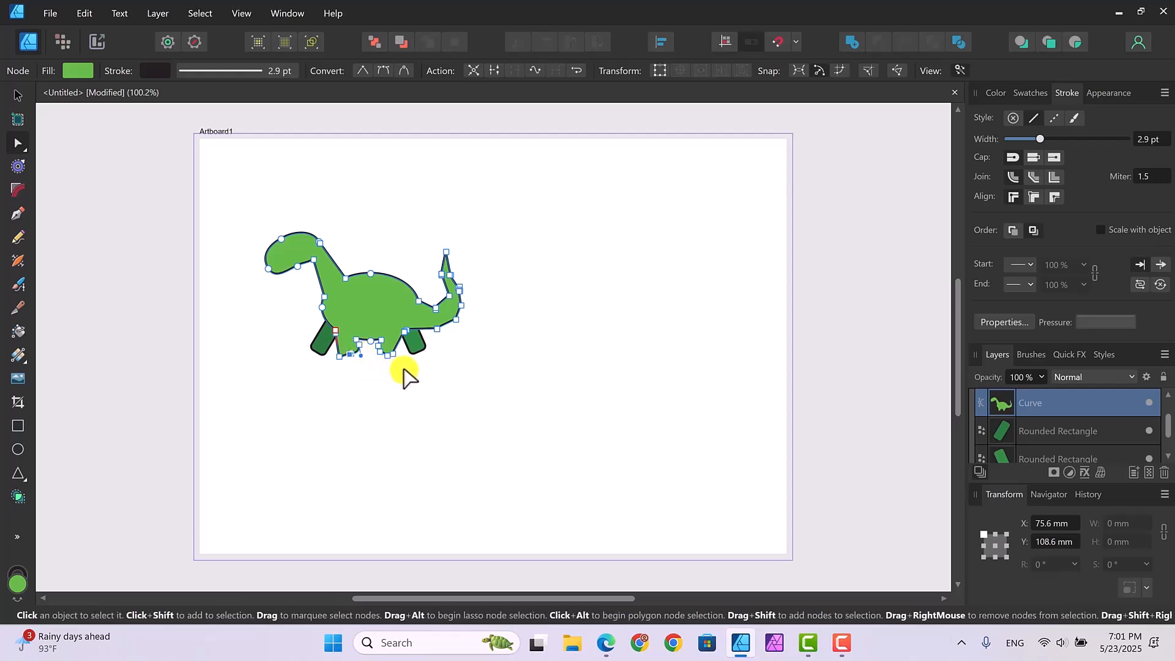
left_click(395, 374)
left_click(353, 350)
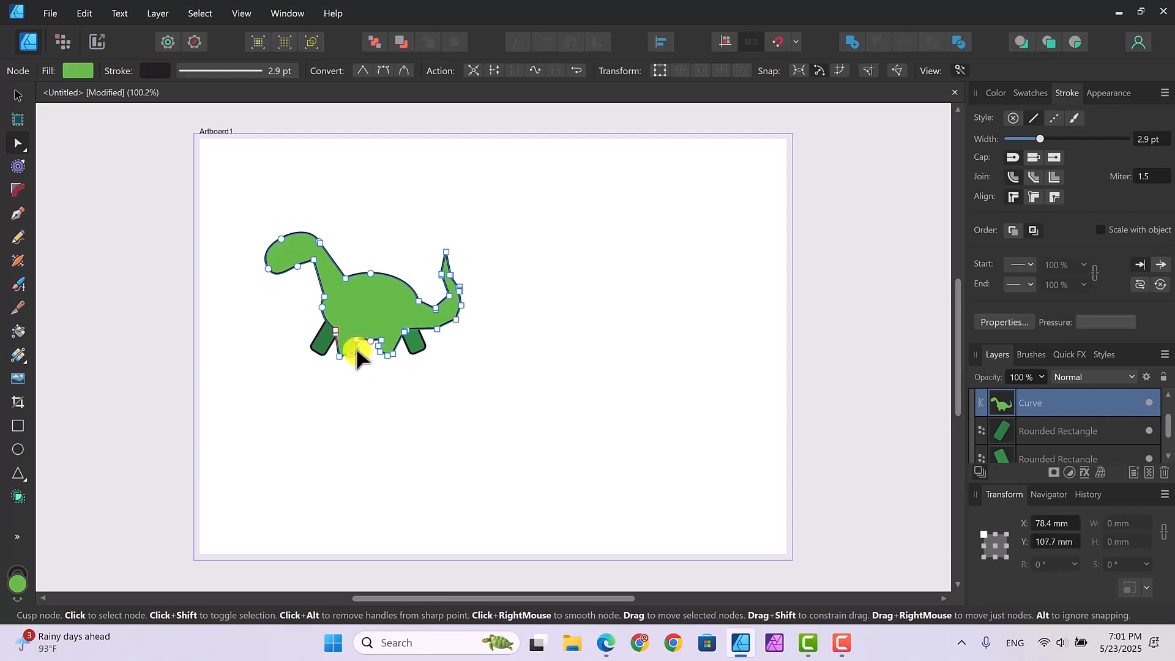
left_click(397, 372)
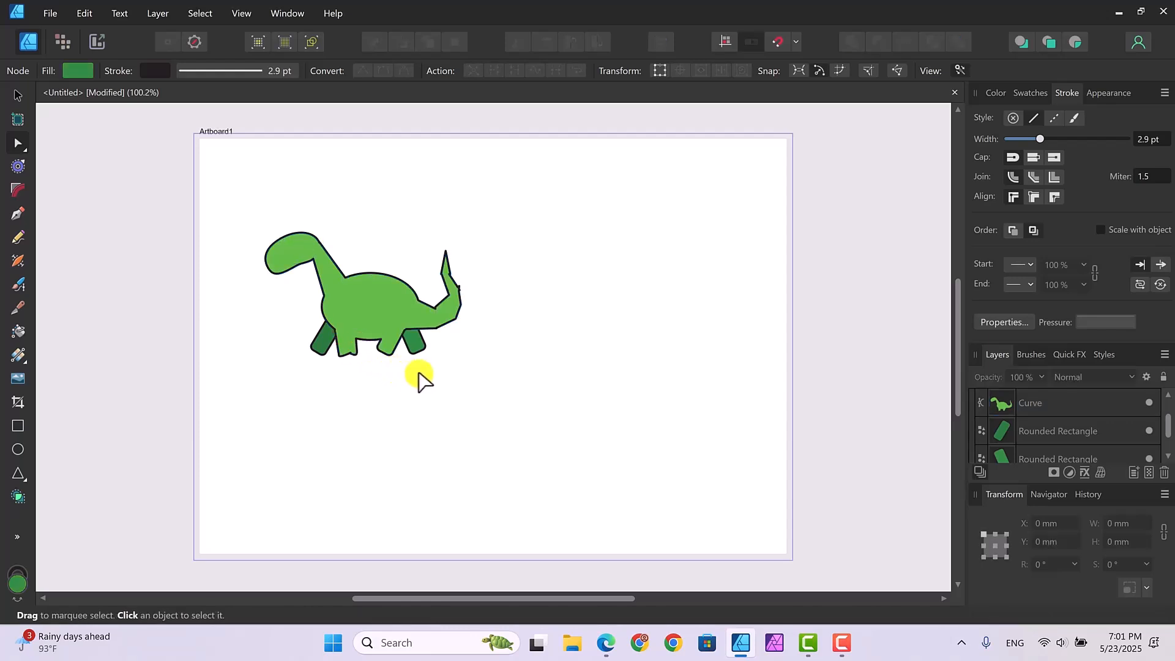
left_click(352, 358)
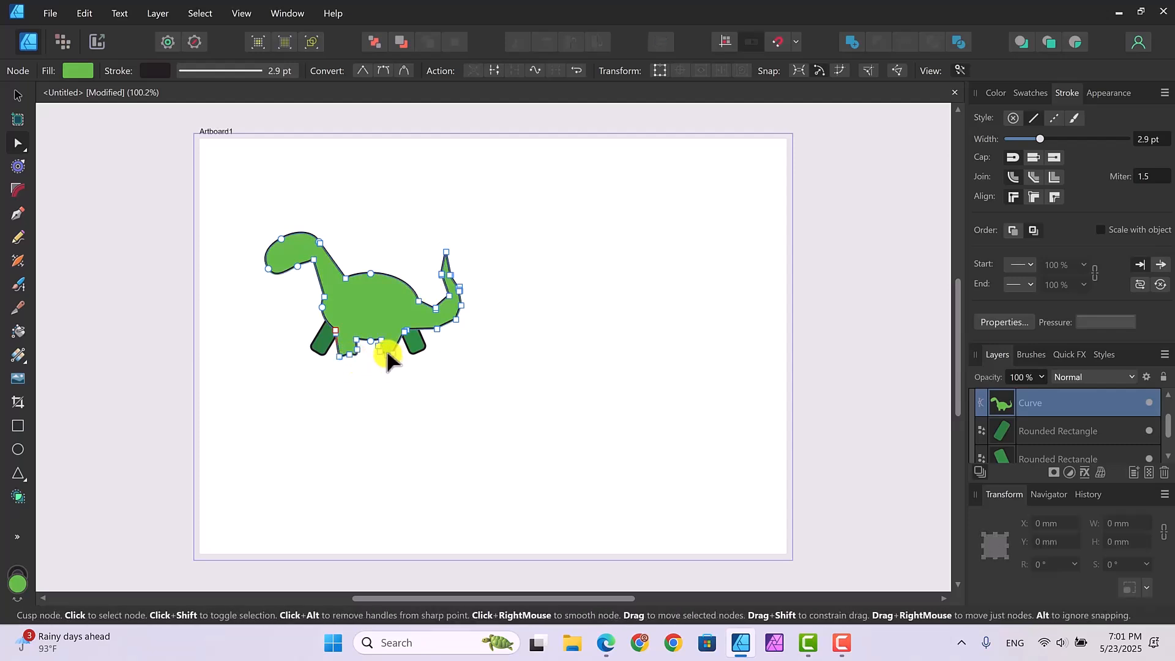
Step: Convert the dark green front leg to curves and reshape its bottom nodes into a forward-pointing foot
left_click(322, 352)
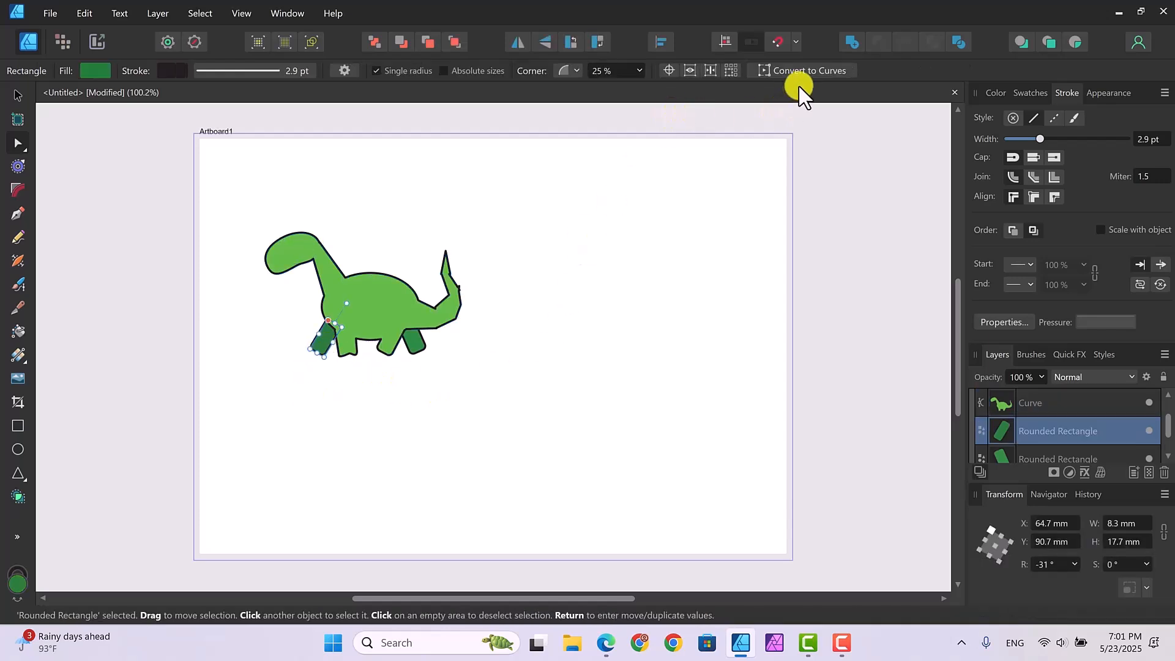
left_click(794, 70)
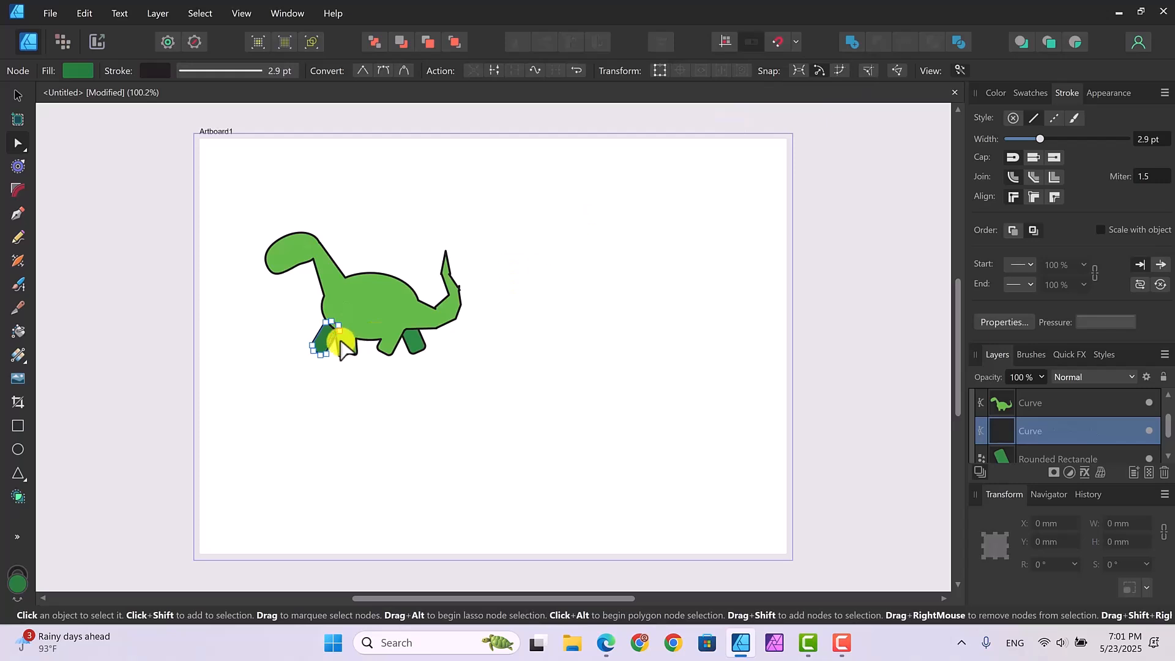
left_click(321, 353)
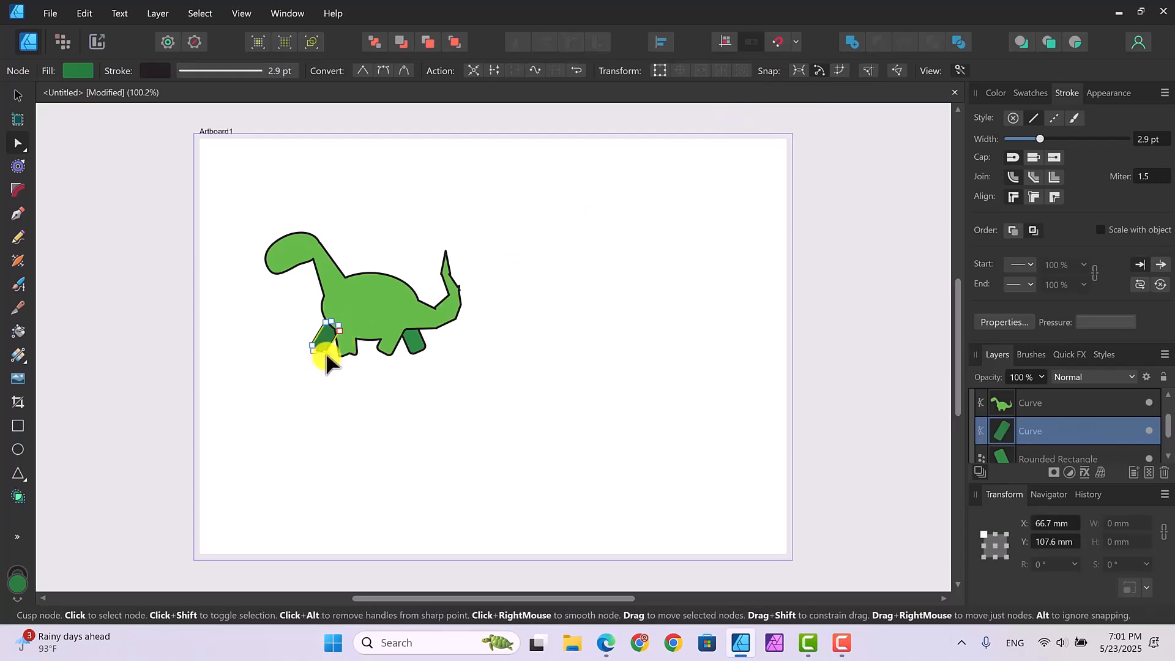
left_click_drag(322, 355, 311, 349)
left_click(312, 356)
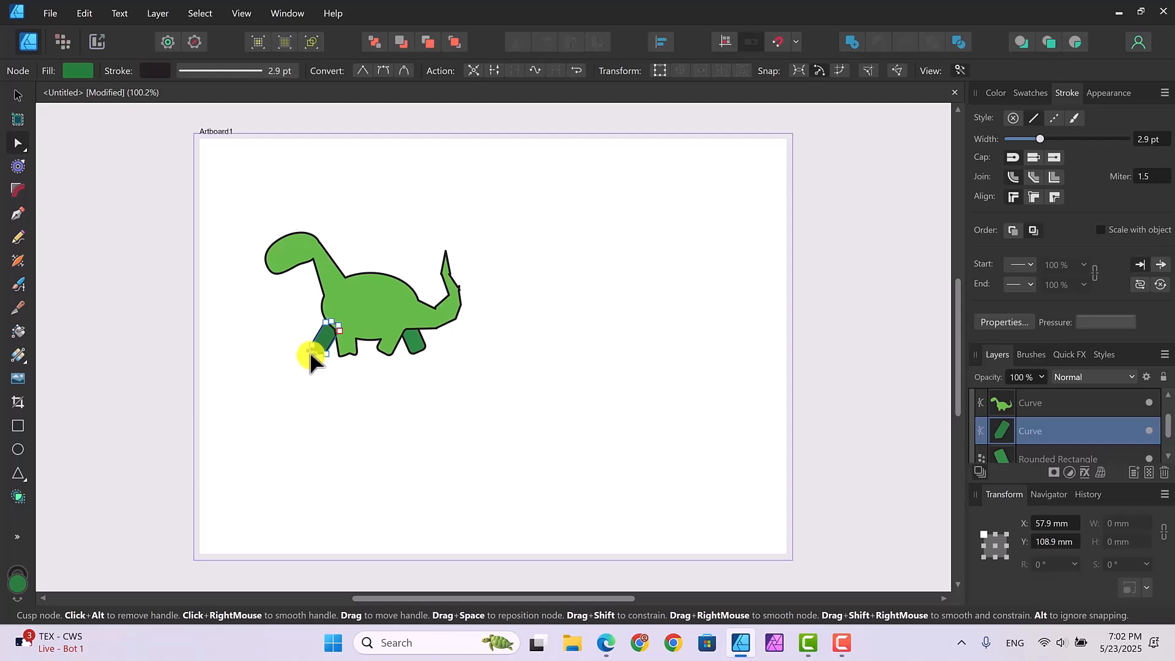
left_click(326, 374)
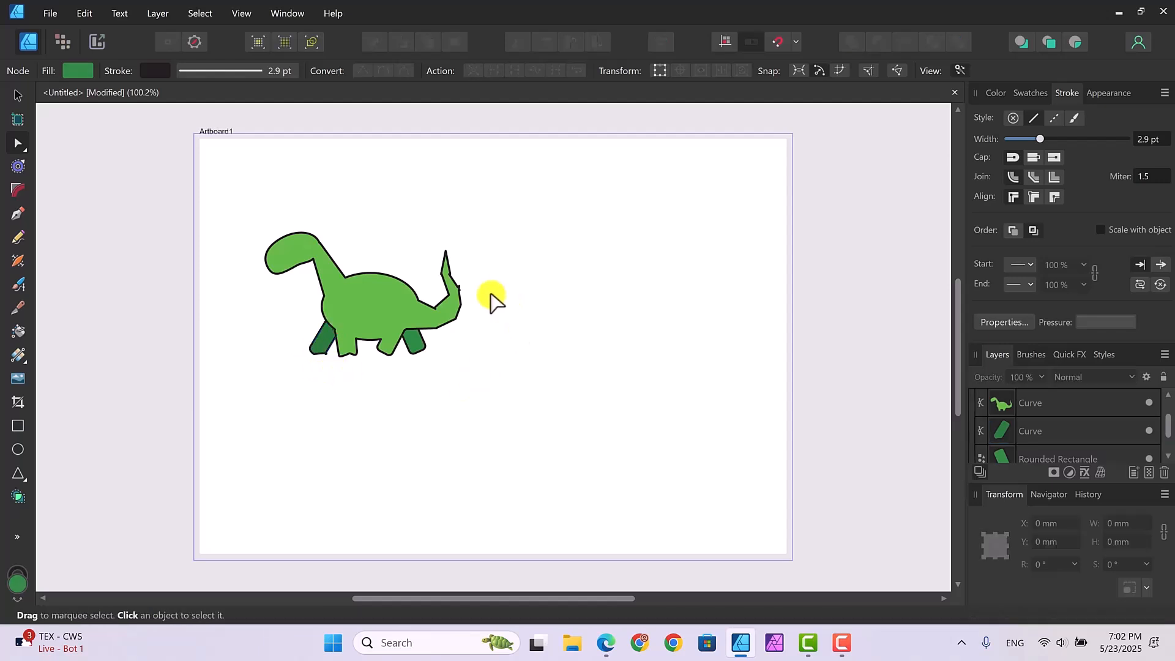
Step: Reshape the bottom of the light green hind leg into a forward-pointing foot by moving its nodes
left_click(387, 348)
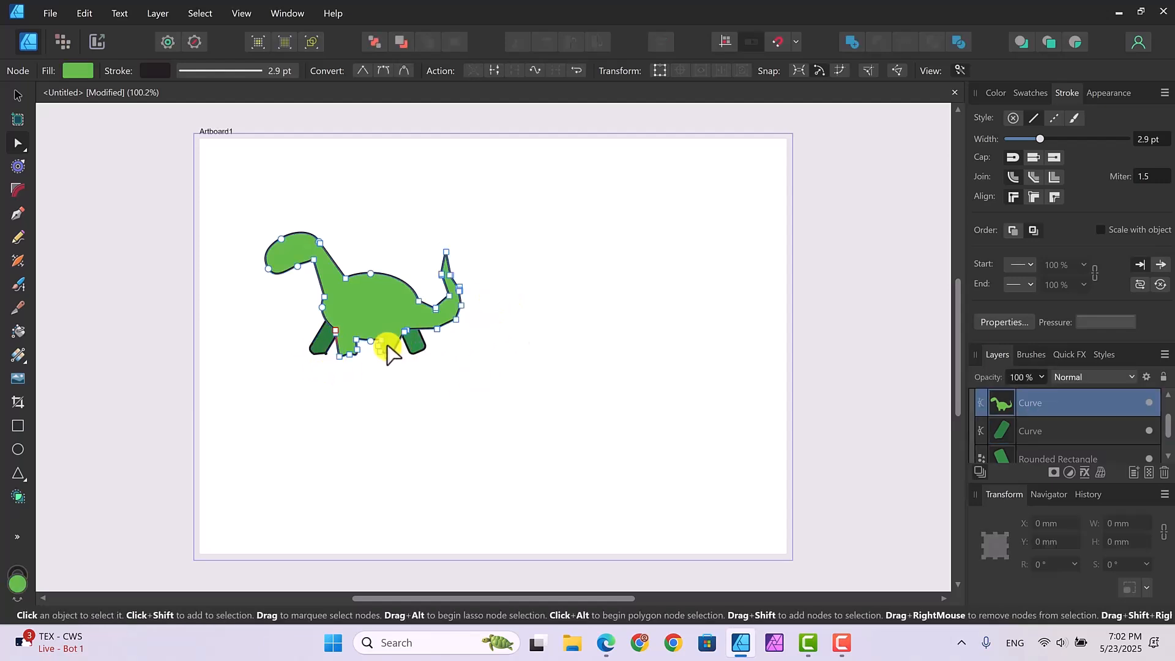
left_click(377, 341)
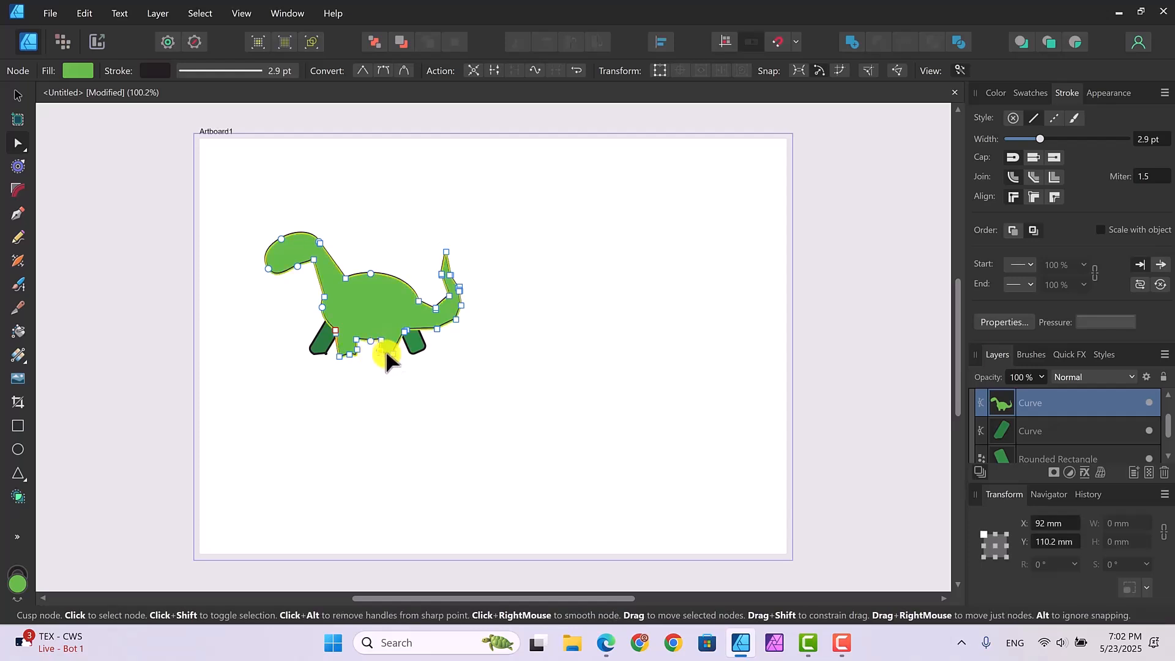
left_click(375, 358)
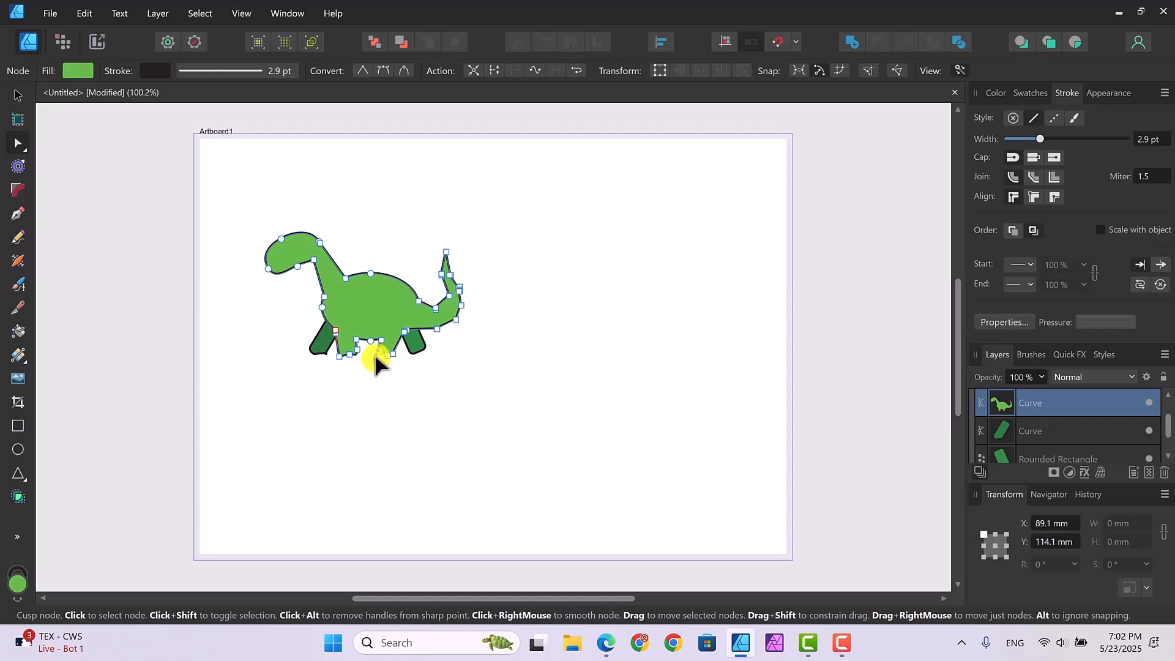
left_click(376, 355)
left_click(377, 355)
left_click(386, 355)
left_click(388, 365)
left_click(380, 354)
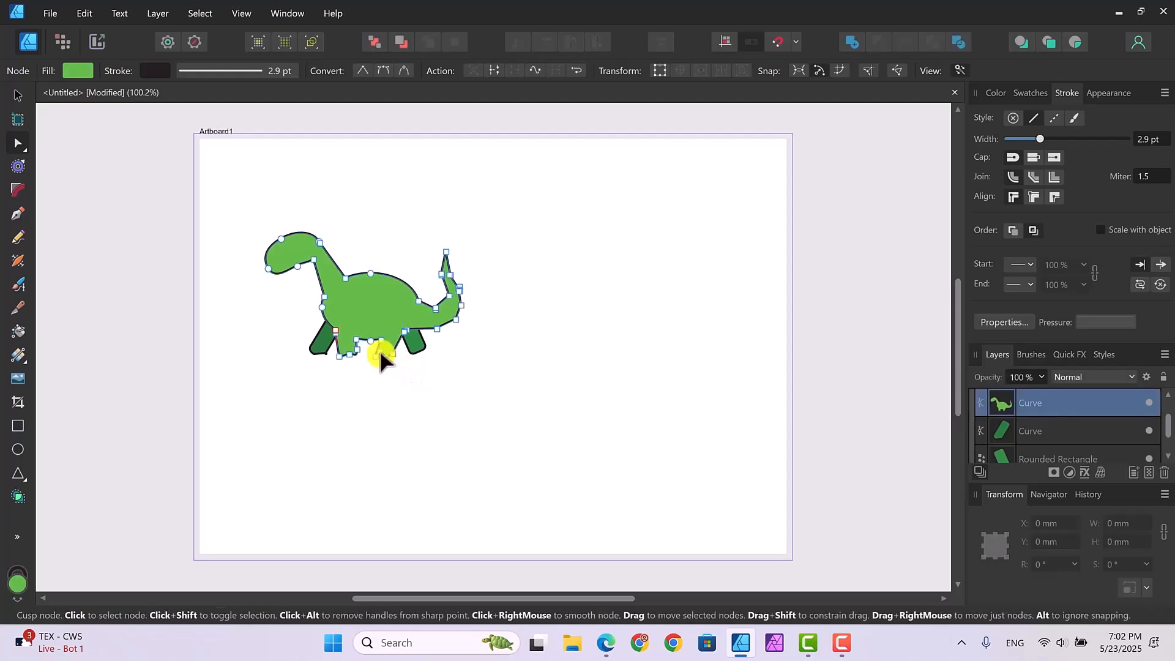
left_click(412, 370)
Step: Convert the dark green hind leg to curves and reshape its bottom nodes into a foot
left_click(417, 347)
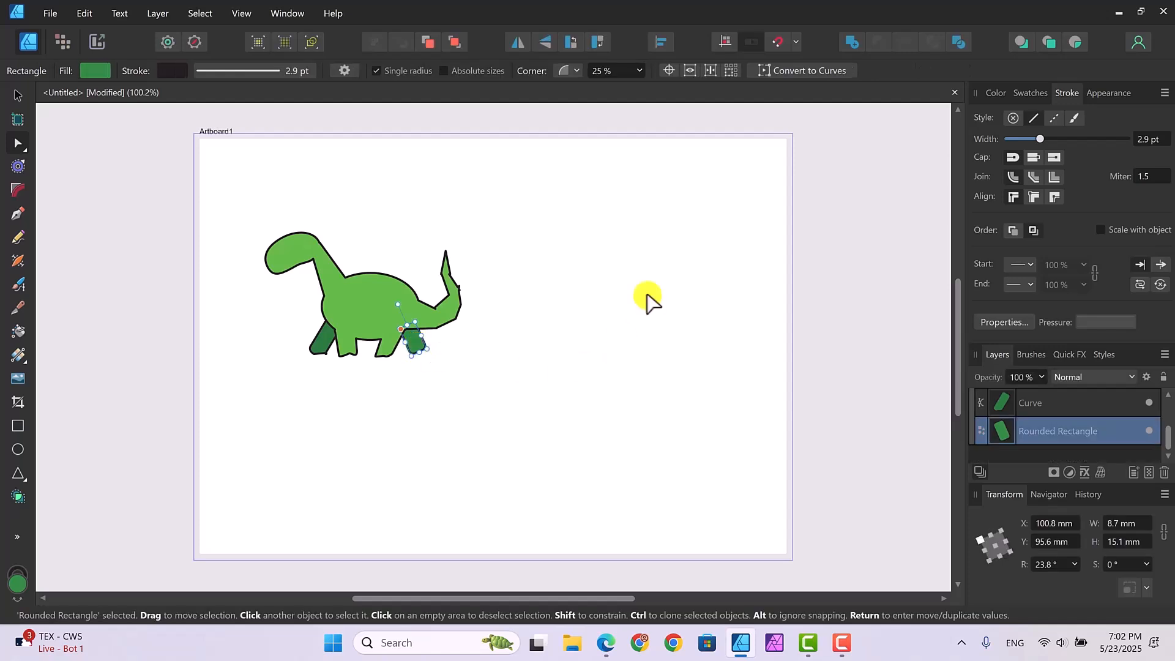
left_click(792, 71)
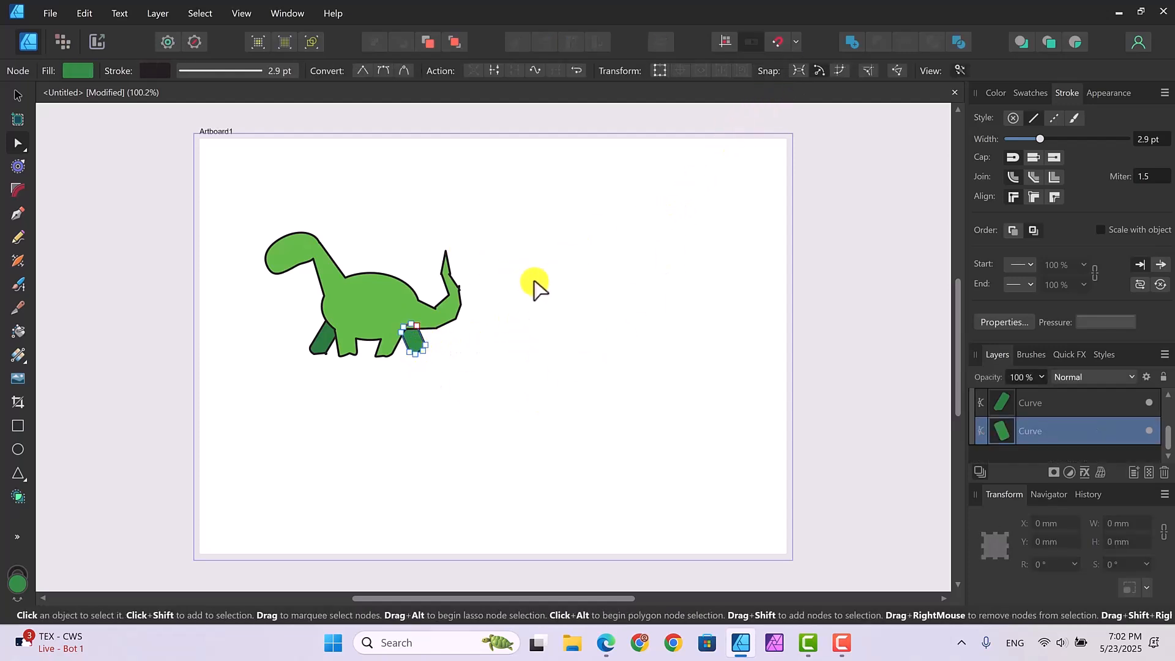
left_click(415, 354)
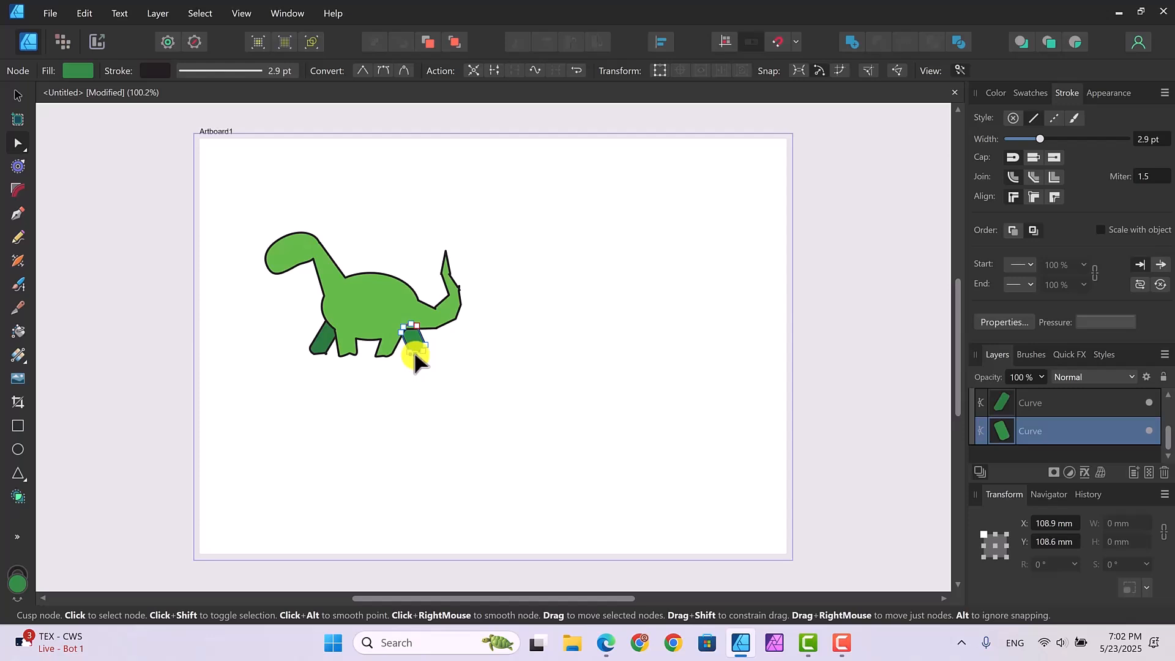
left_click_drag(414, 355, 412, 356)
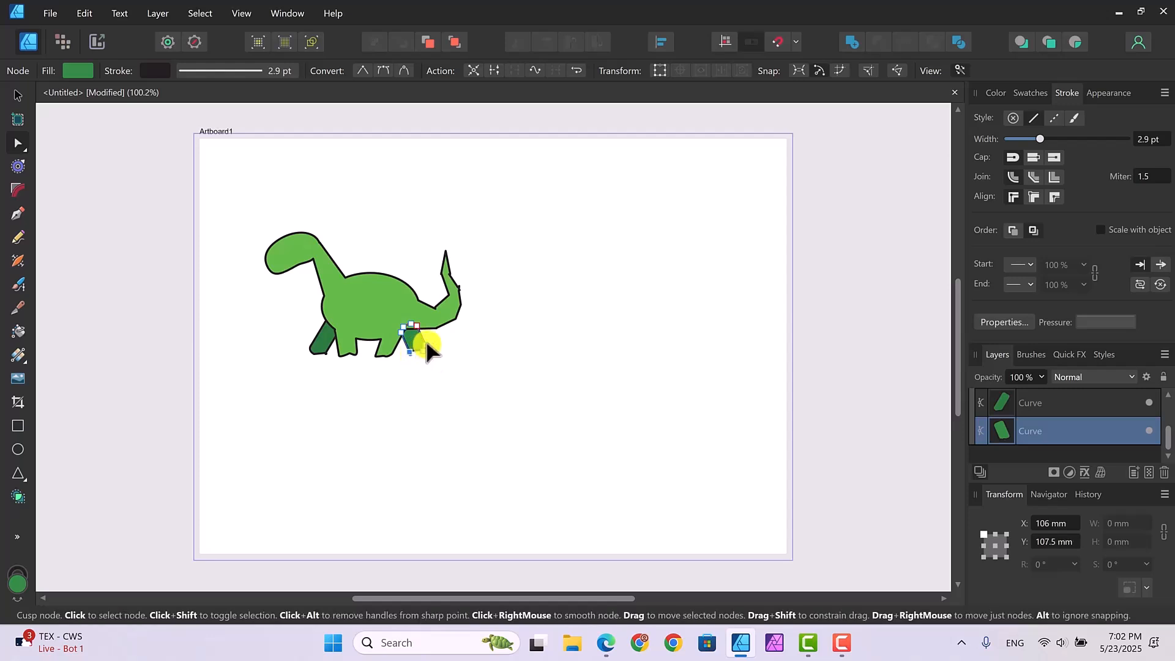
mouse_move(427, 343)
left_mouse_down()
mouse_move(433, 352)
mouse_move(420, 349)
left_mouse_up()
left_click(462, 375)
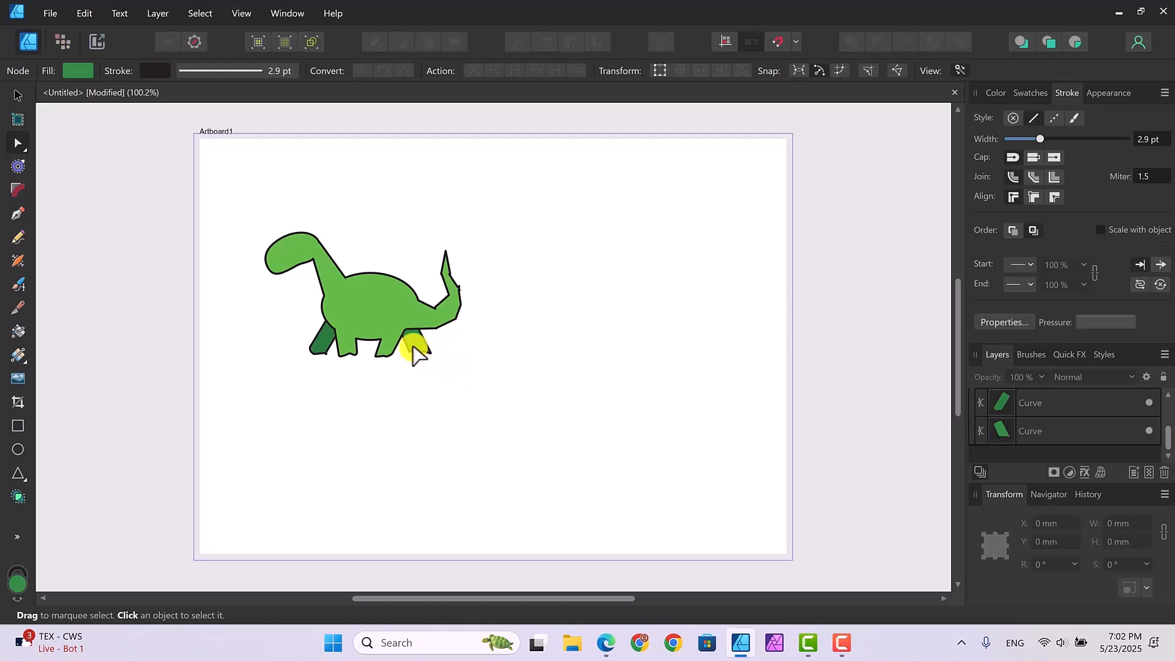
left_click(413, 347)
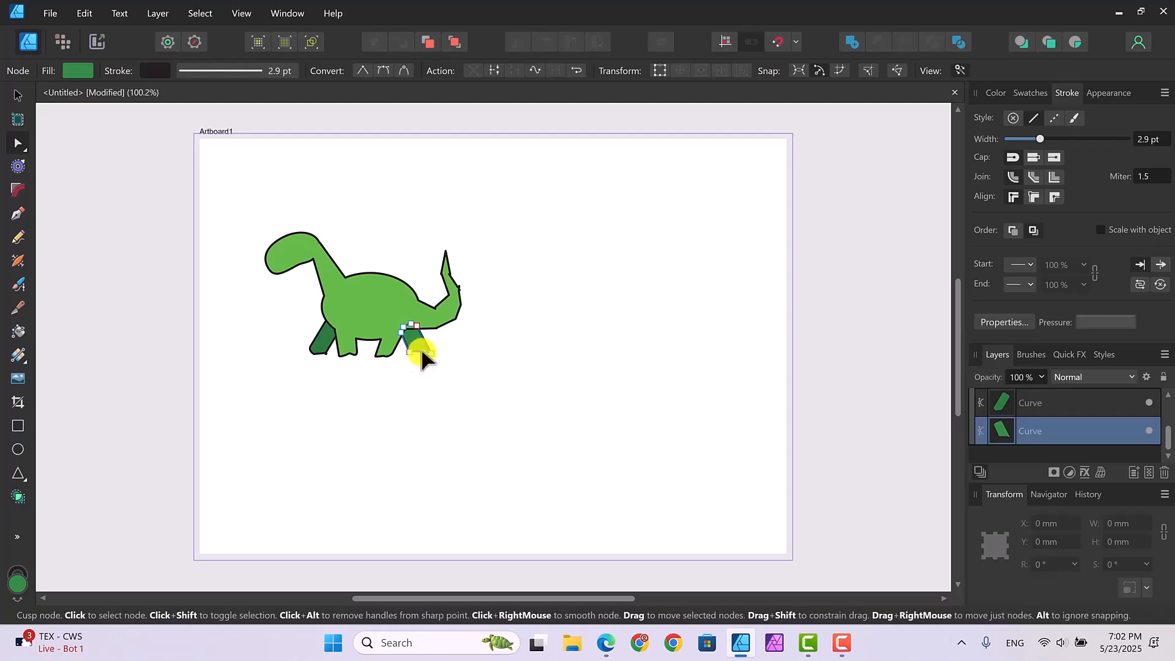
left_click(419, 354)
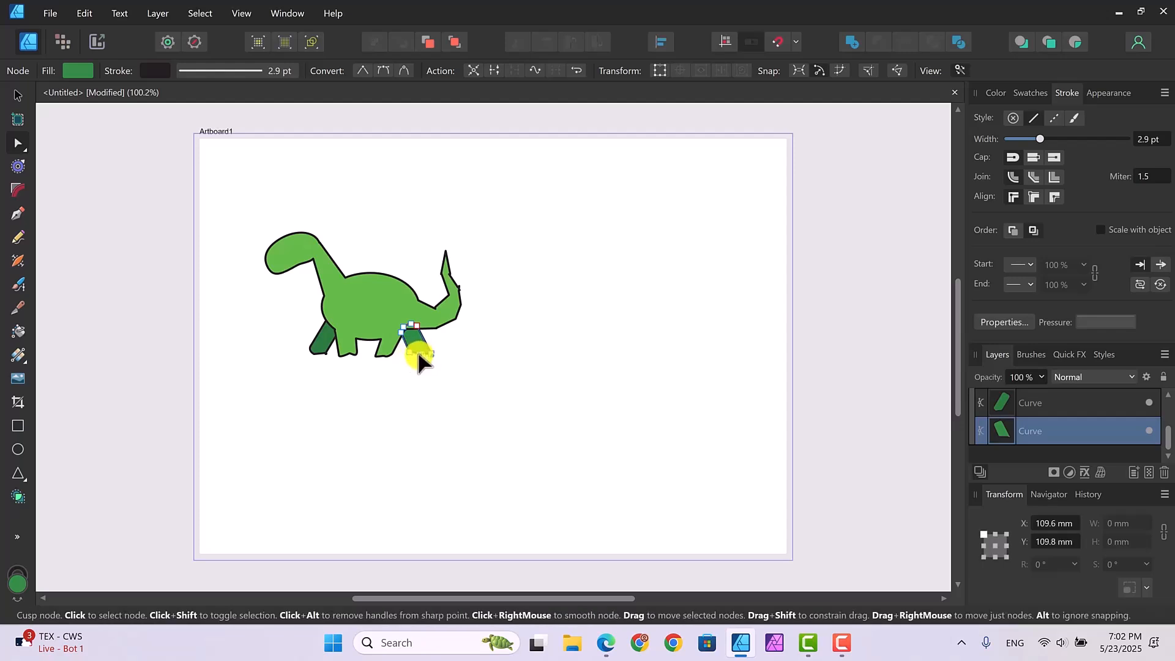
left_click(453, 370)
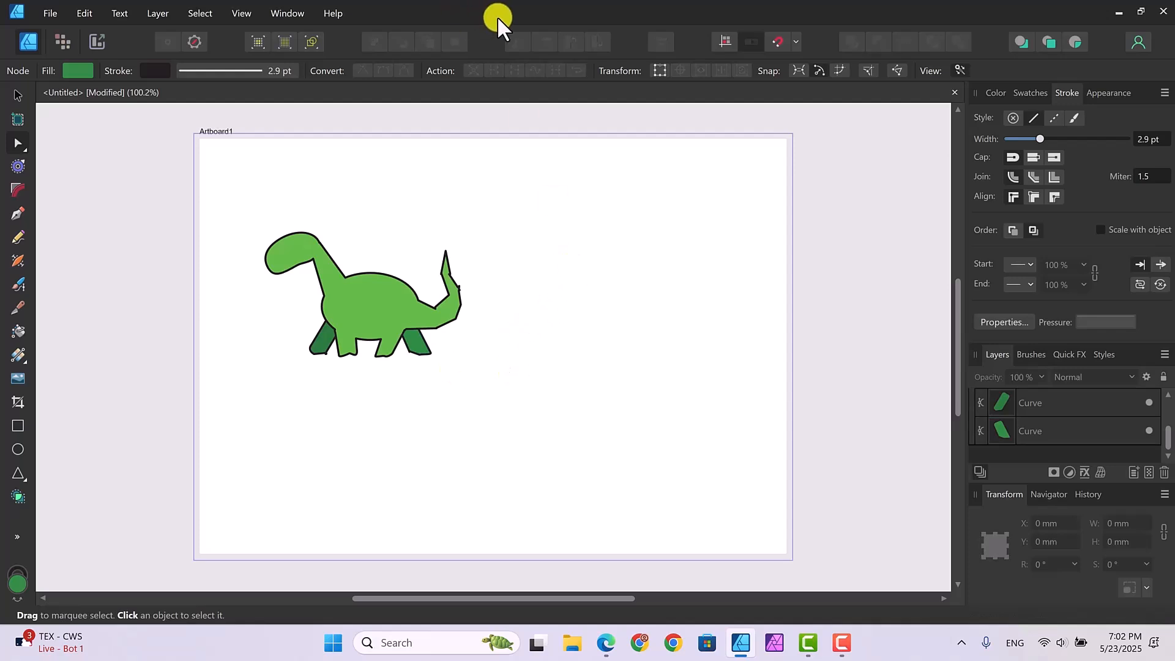
Step: Smooth the inner bend of the tail on the light green body by adding and moving nodes
left_click(447, 315)
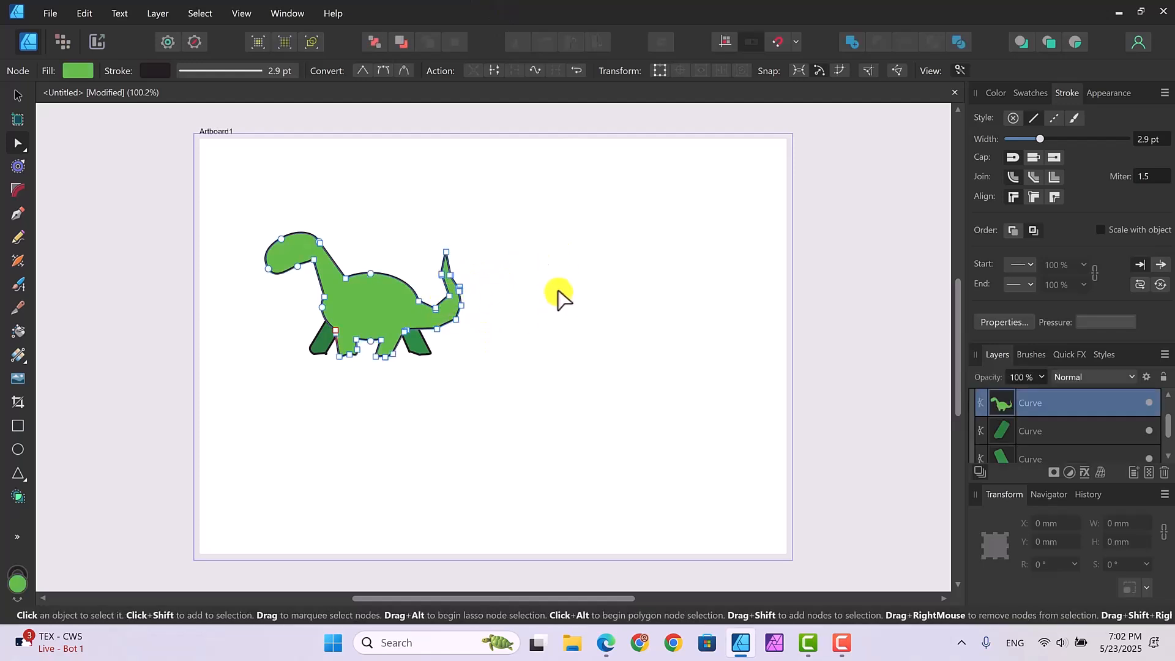
left_click(449, 302)
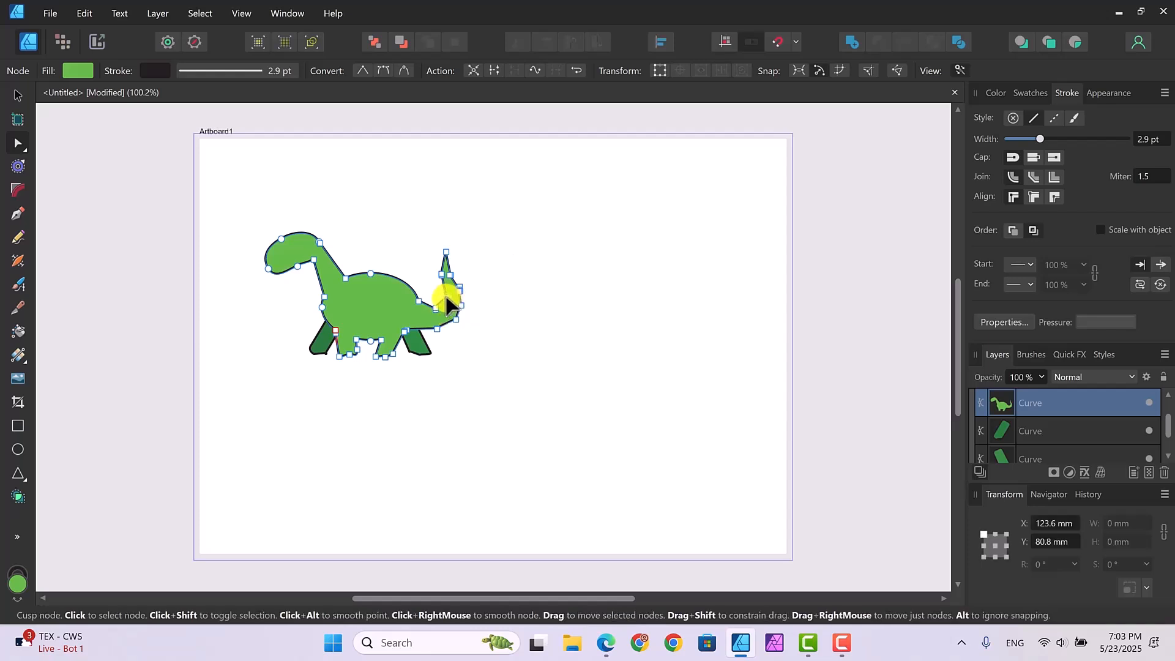
left_click(448, 298)
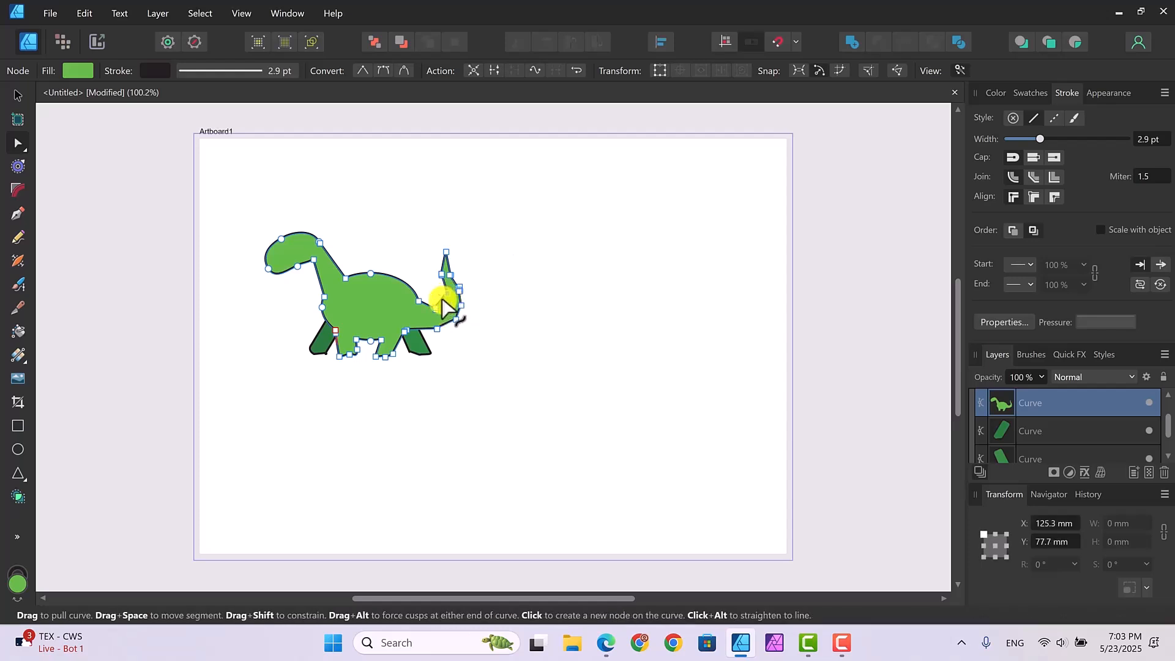
left_click(438, 302)
left_click(438, 301)
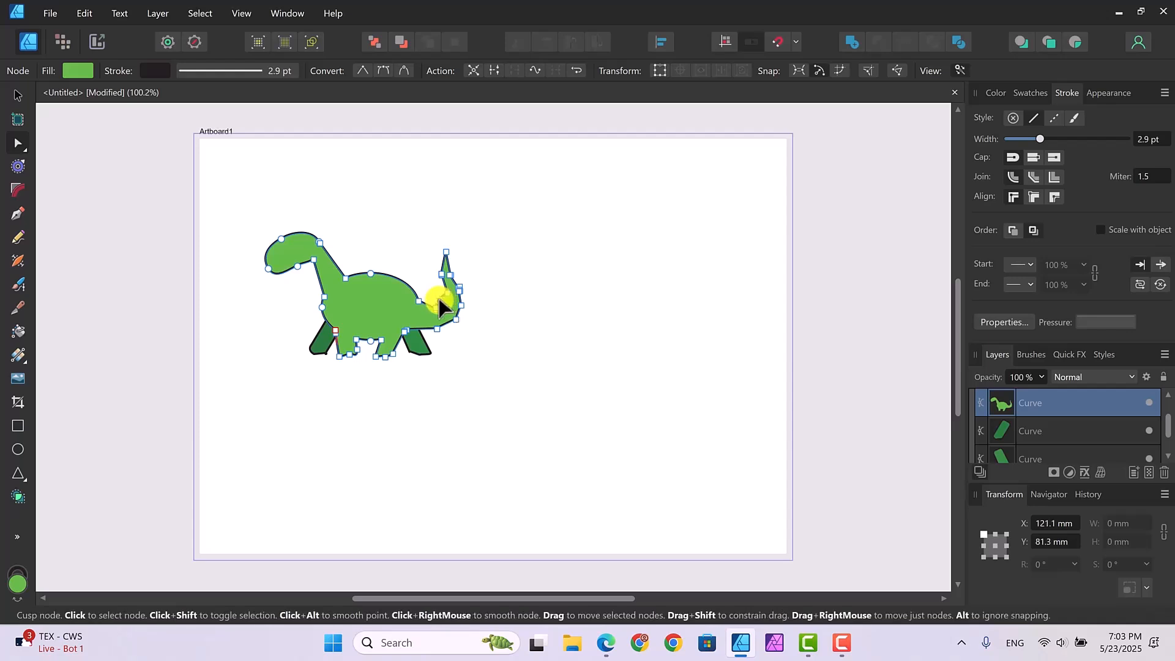
left_click(444, 303)
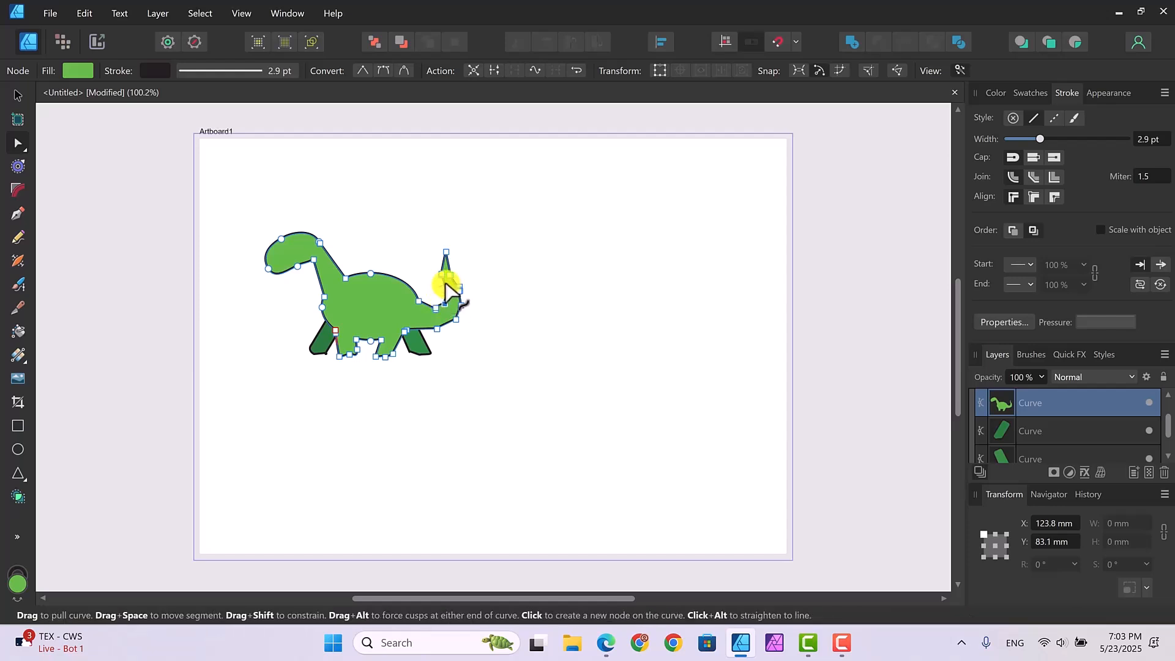
left_click(451, 291)
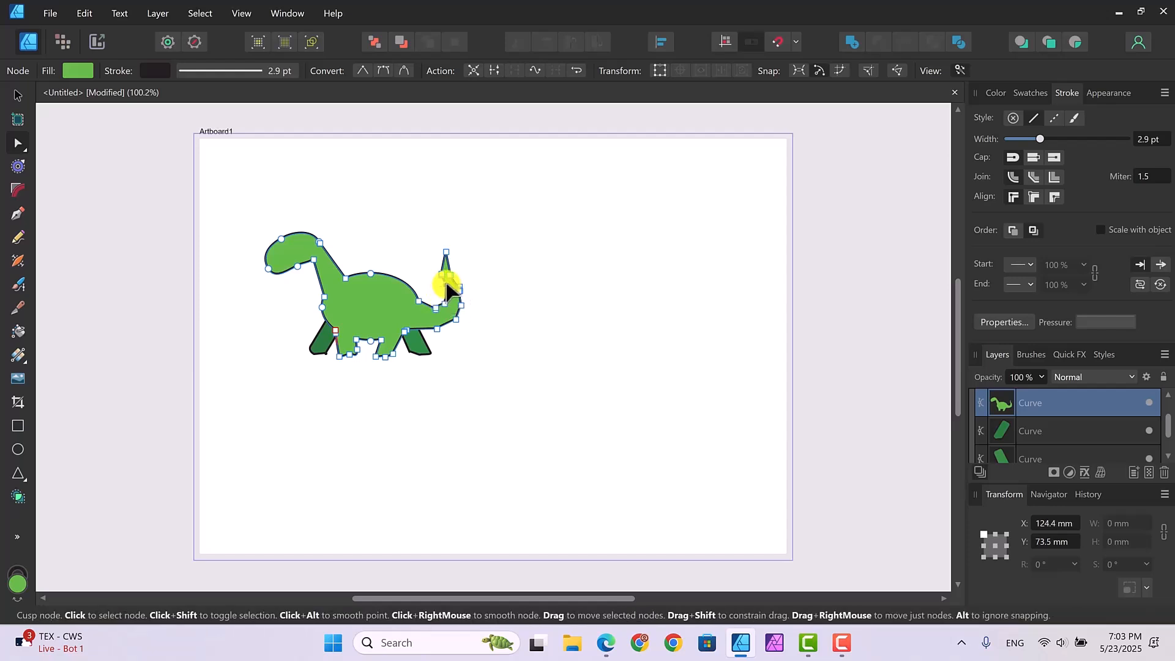
left_click(480, 320)
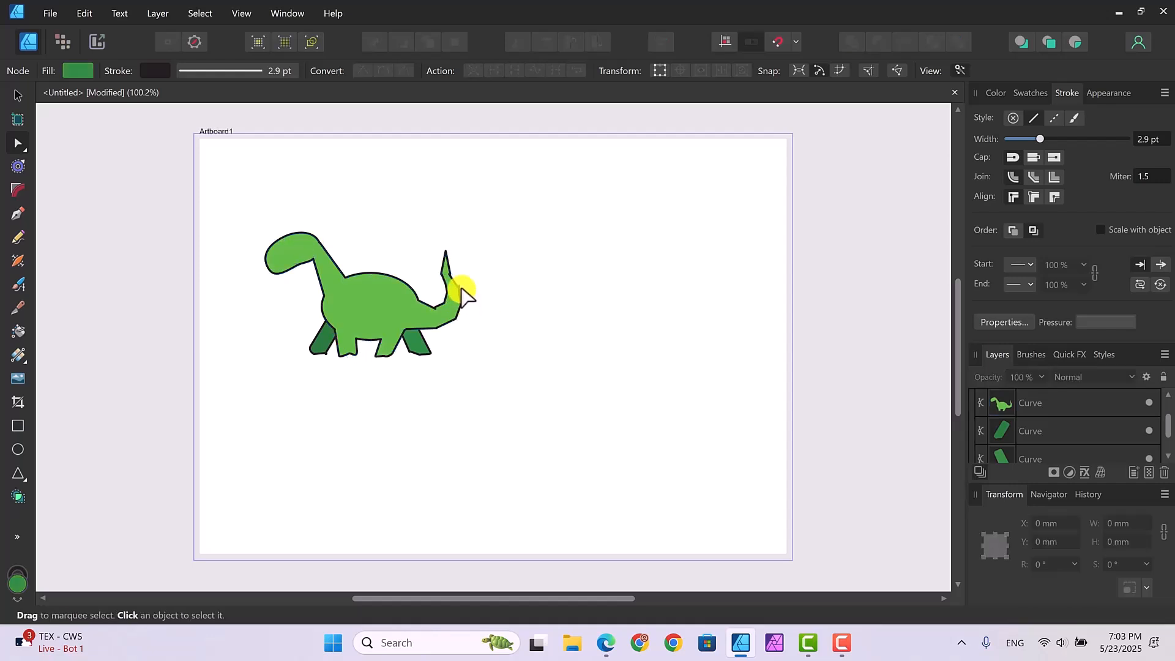
Step: Adjust the outer bend of the tail by moving its nodes
left_click(460, 295)
left_click(457, 289)
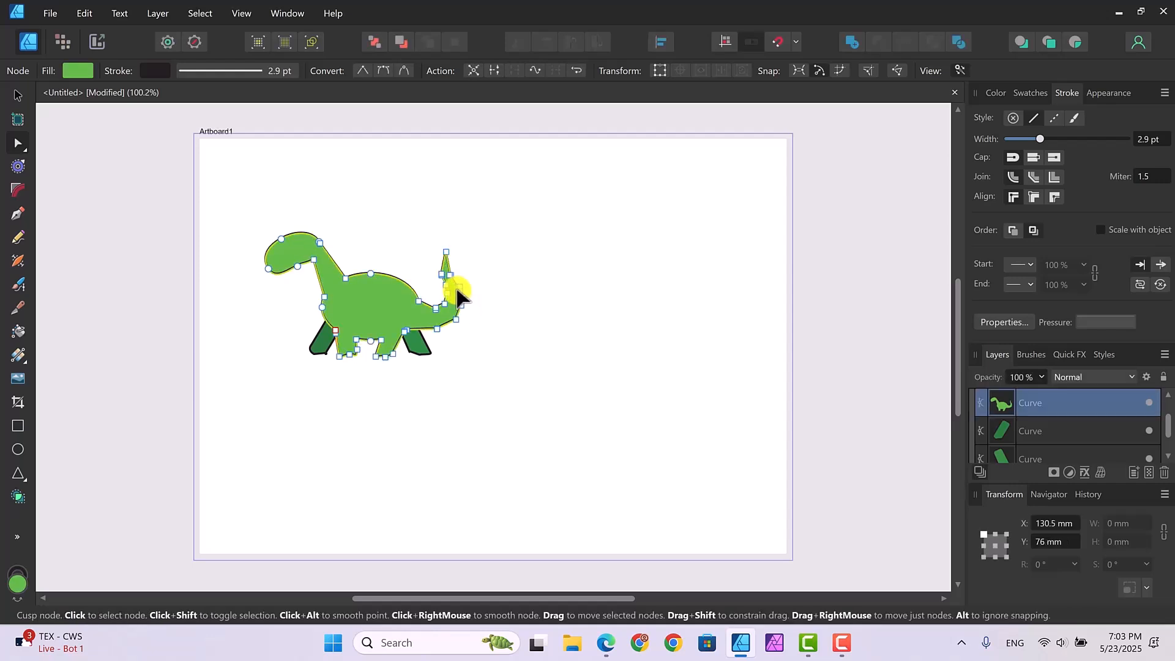
left_click(491, 324)
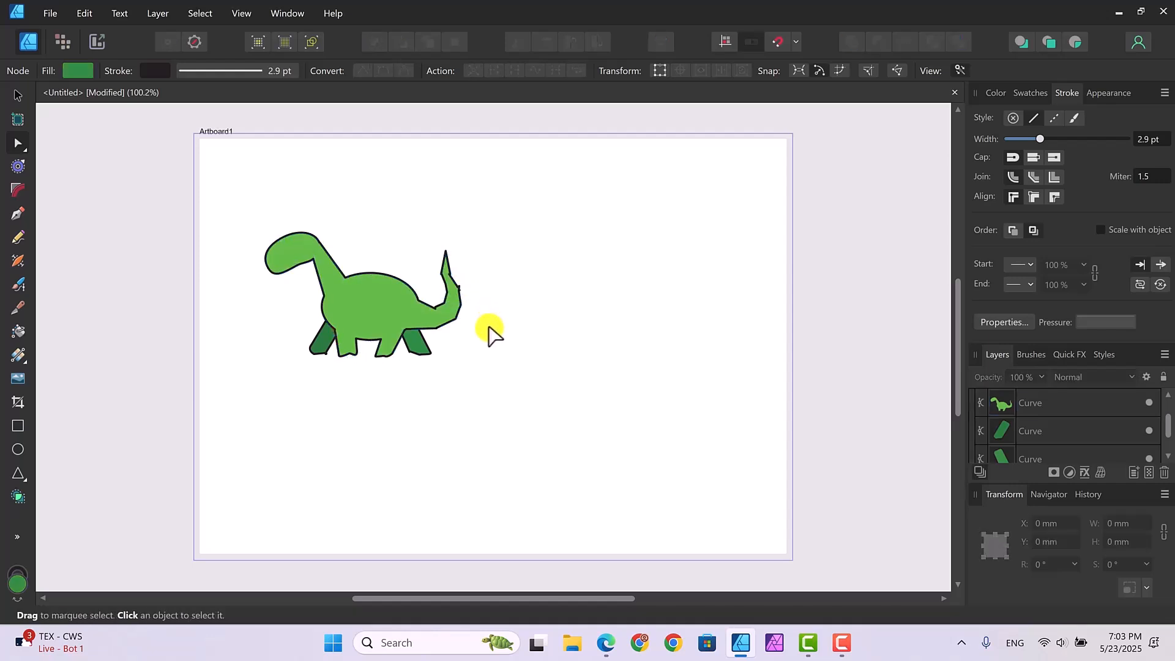
left_click(460, 296)
left_click(453, 293)
left_click(478, 298)
Step: Try a new node on the upper tail's outer edge, undo its last move and readjust the tail's curve
left_click(453, 281)
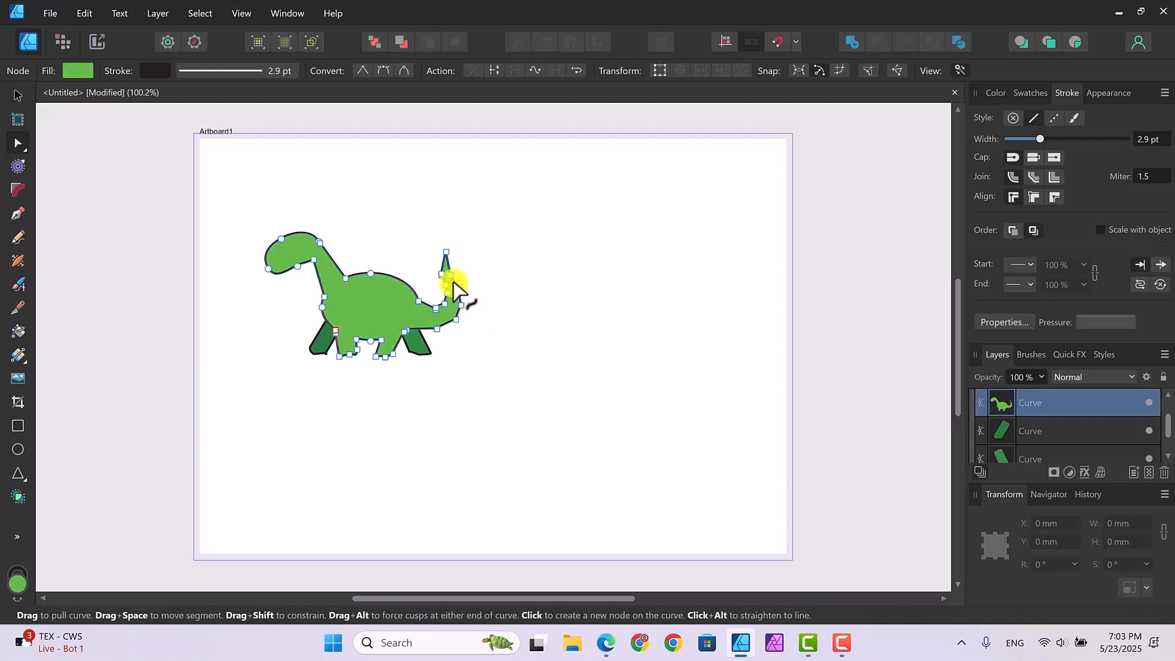
left_click(453, 282)
left_click(458, 285)
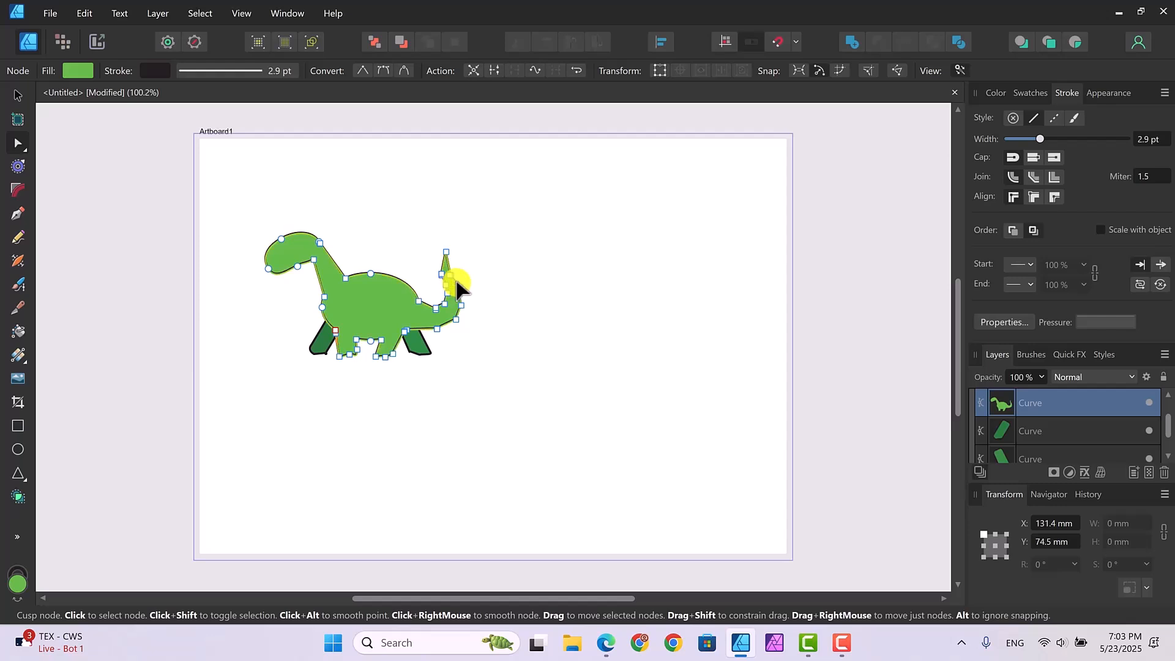
left_click(456, 282)
left_click(486, 315)
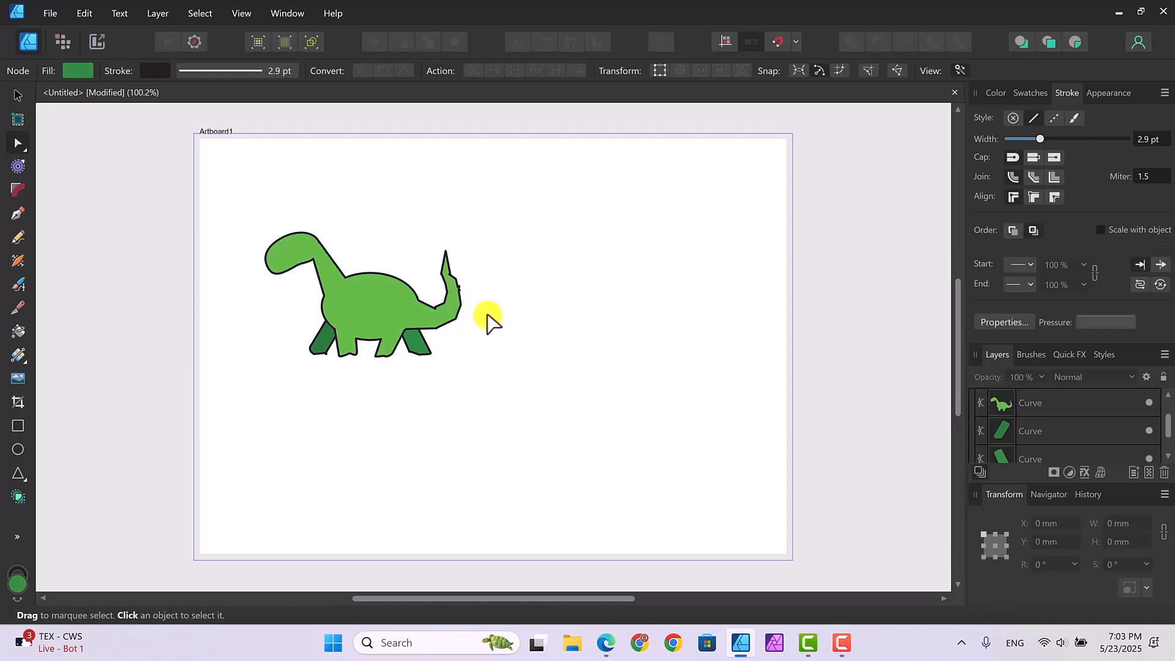
left_click(86, 12)
left_click(101, 27)
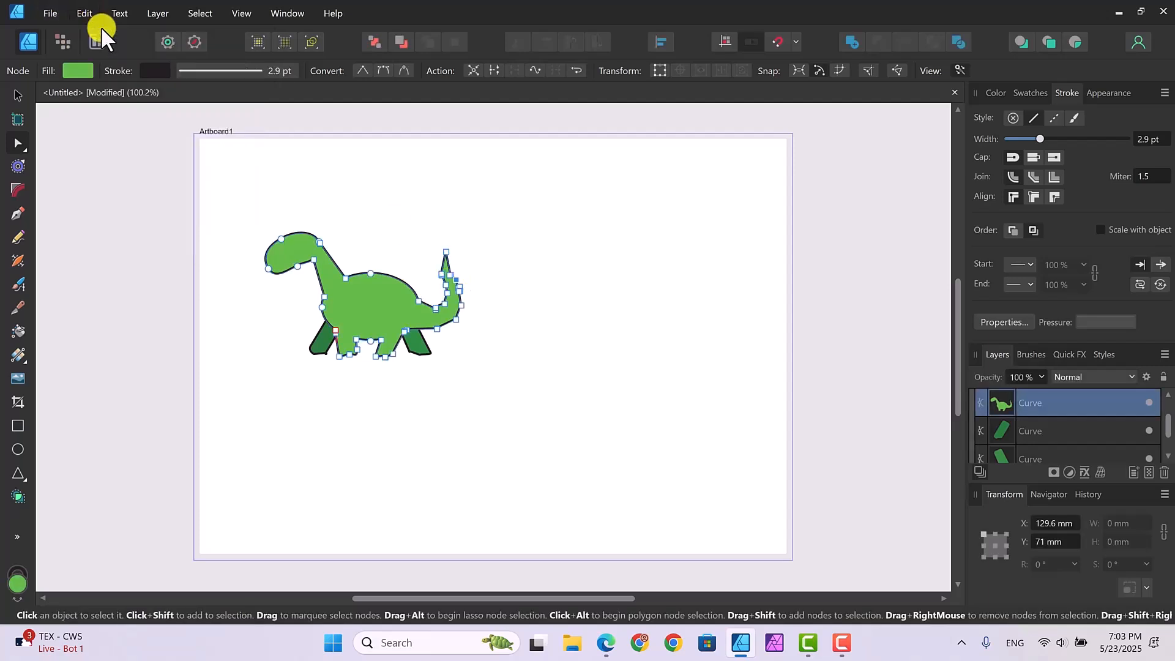
left_click(456, 286)
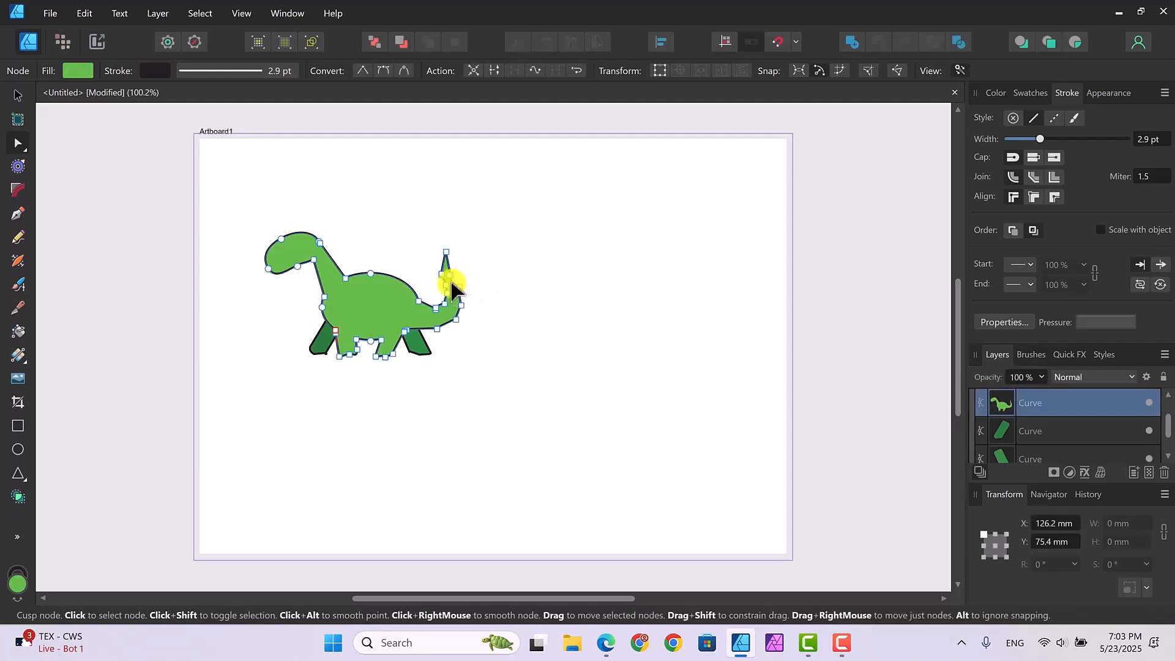
left_click(514, 325)
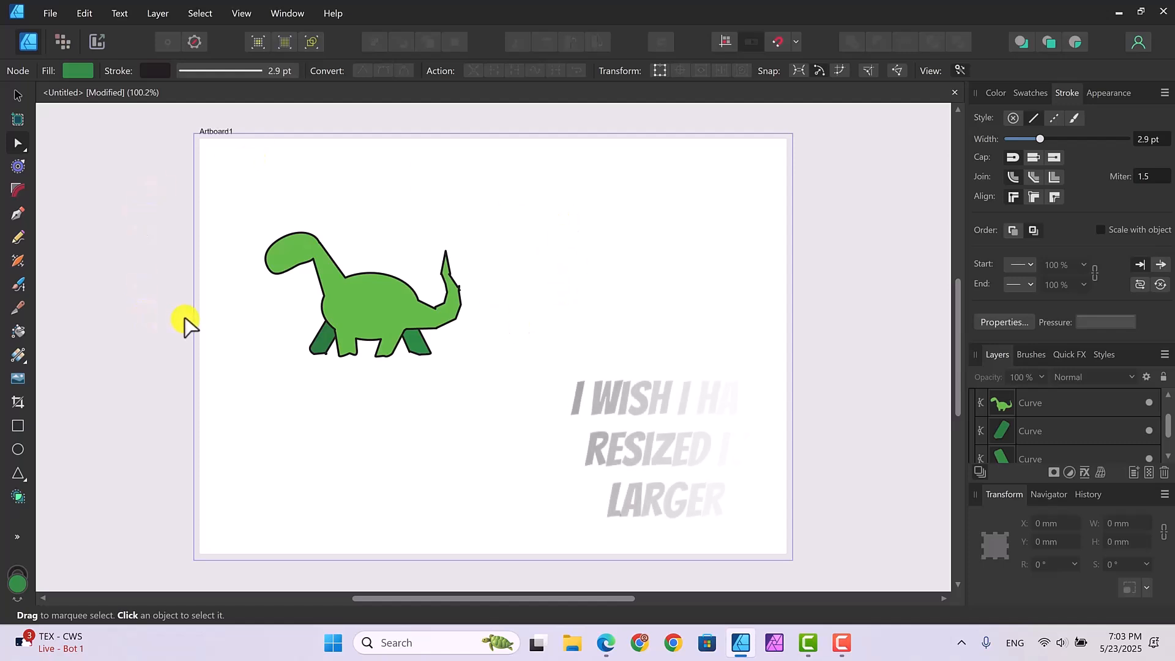
Step: Draw a small ellipse of about 3.1 × 3.3 mm in front of the dinosaur and fill it white
left_click(18, 447)
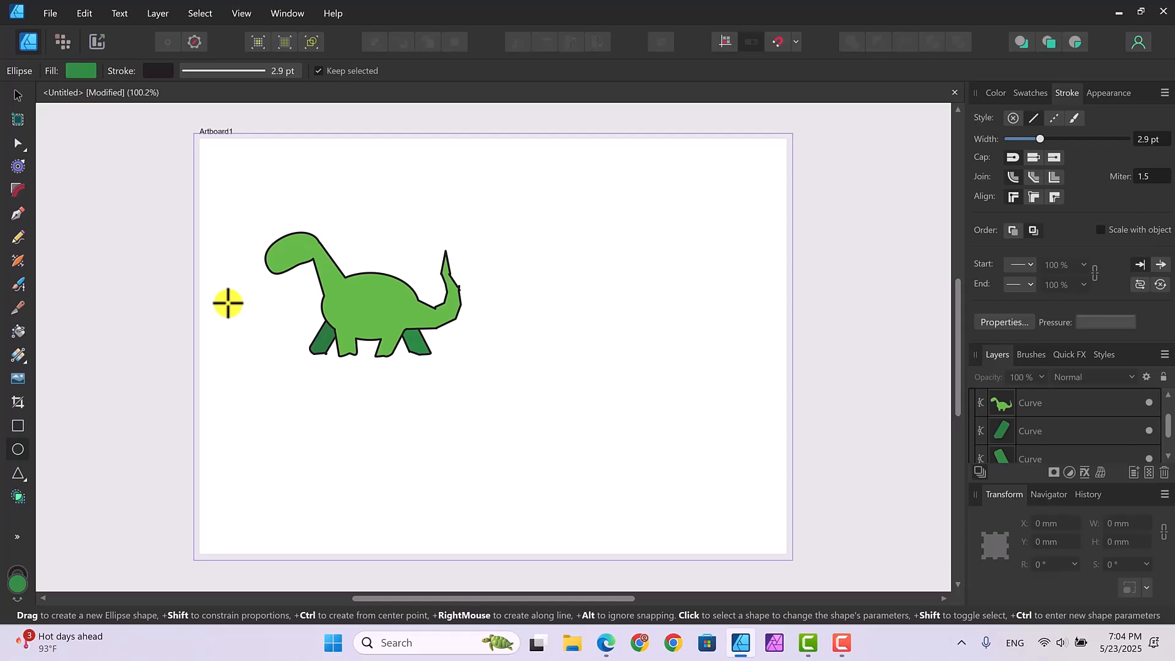
left_click_drag(227, 302, 235, 309)
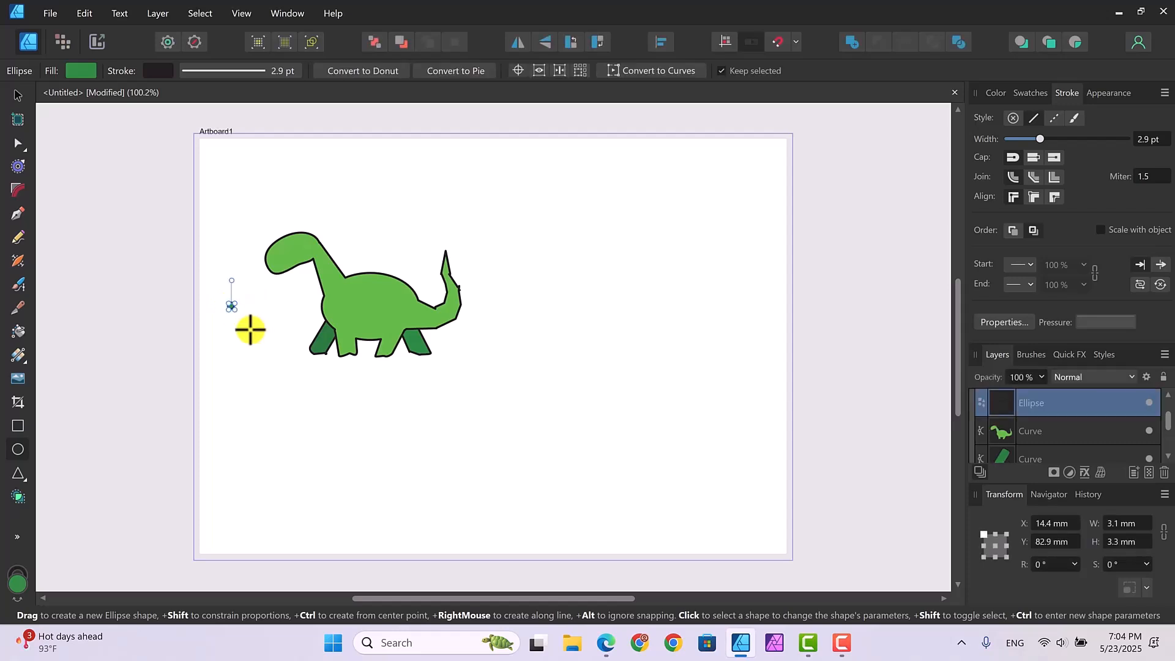
left_click(74, 68)
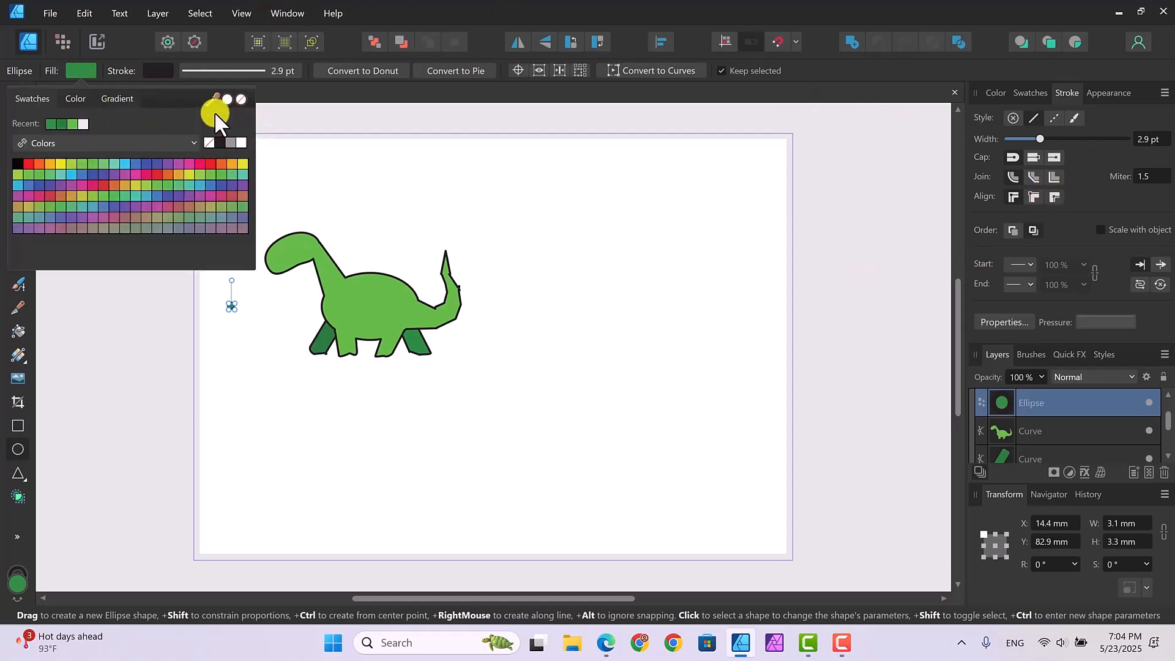
left_click(226, 99)
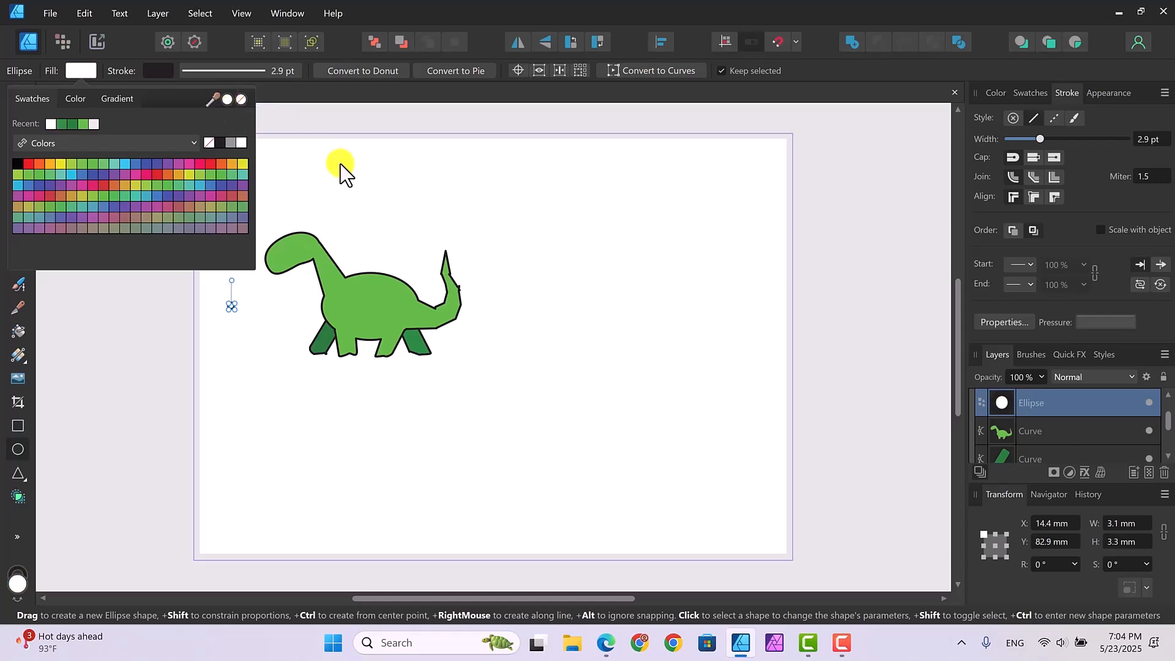
left_click(273, 334)
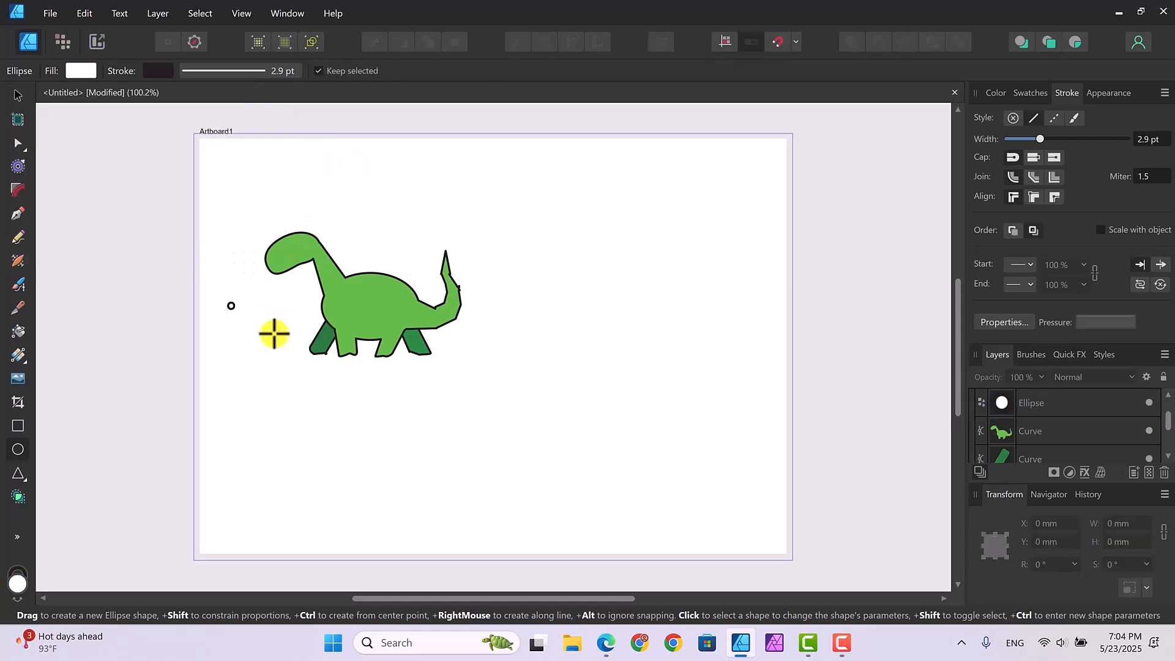
Step: Move the white ellipse closer to the dinosaur and duplicate it about 6.6 mm to its right
left_click(14, 96)
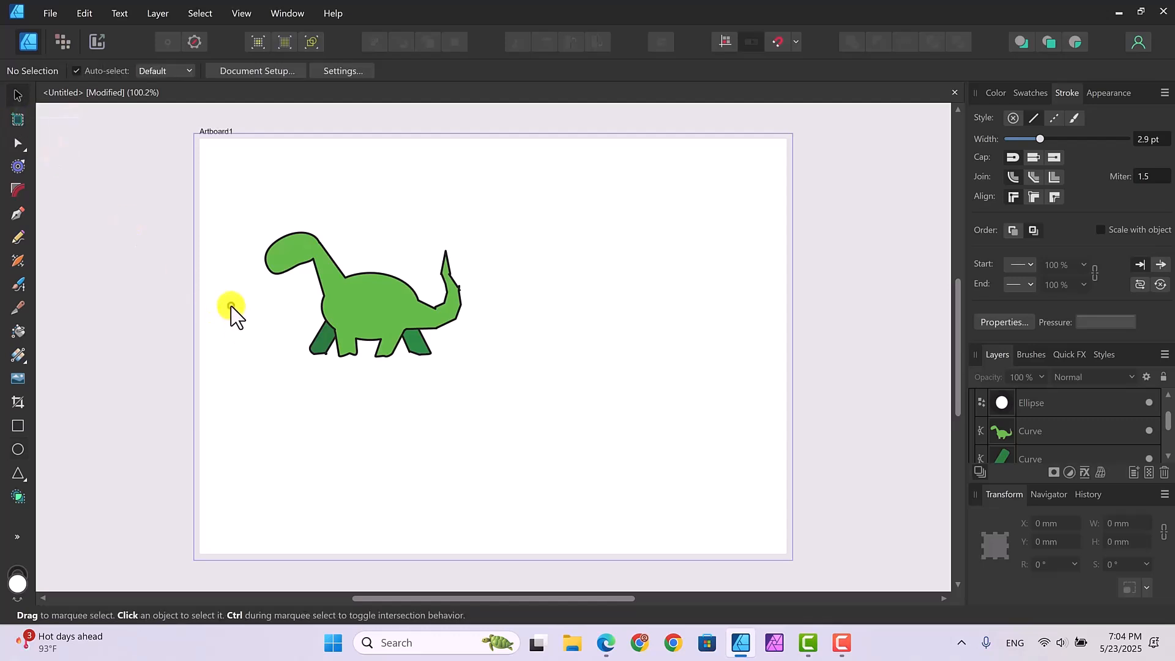
left_click(231, 306)
left_click_drag(240, 307, 248, 307)
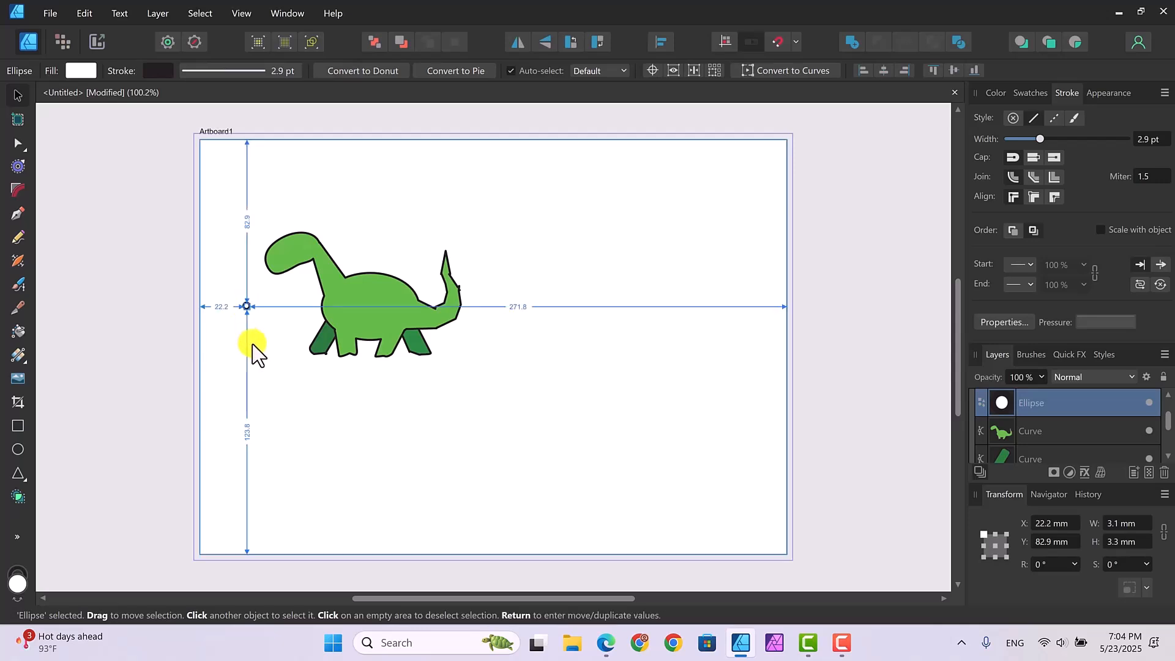
left_click(249, 314)
left_click(247, 305)
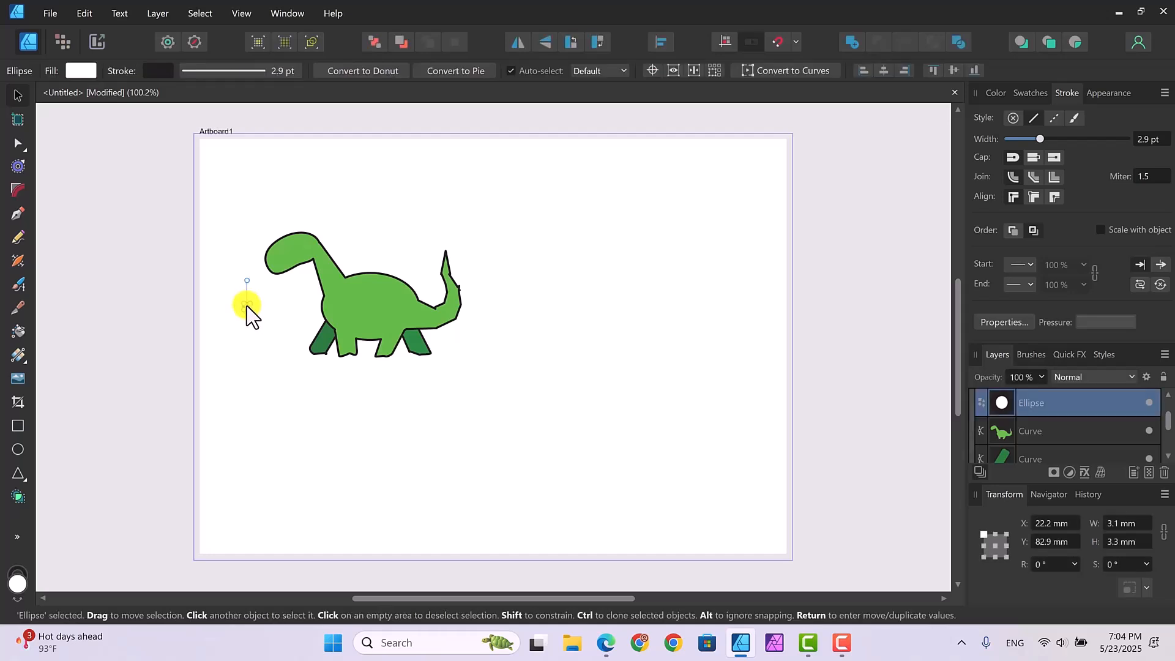
left_click_drag(248, 306, 260, 306)
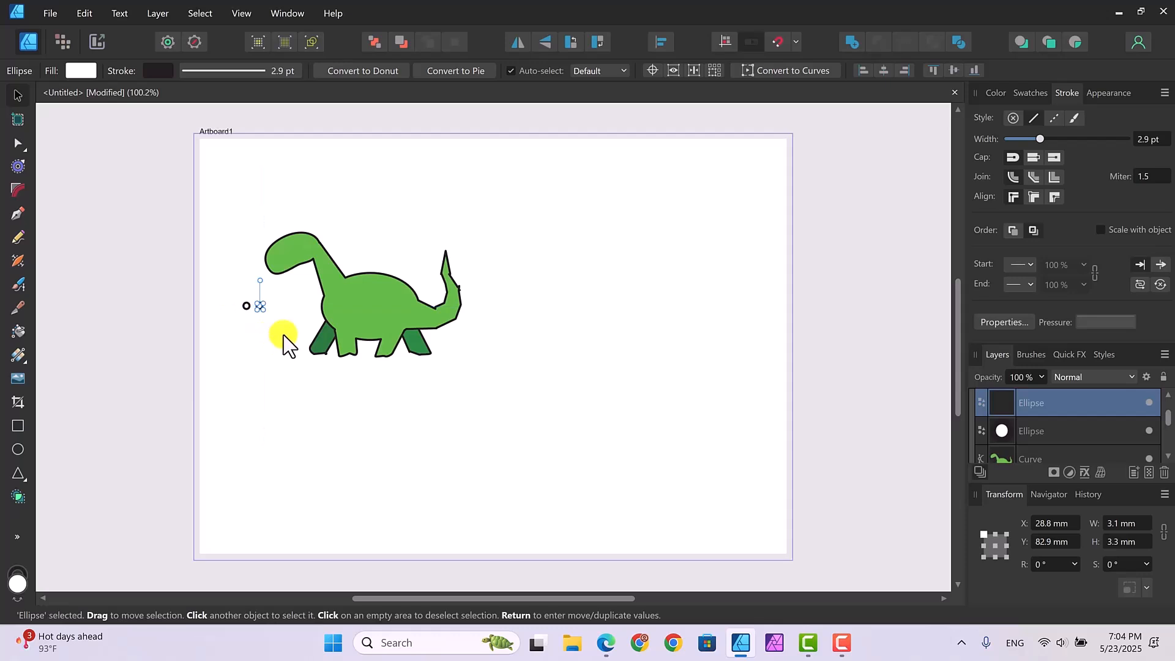
Step: Place the two white ellipses on the dinosaur's head as eyes, one at the front edge and one behind it
left_click_drag(246, 306, 278, 240)
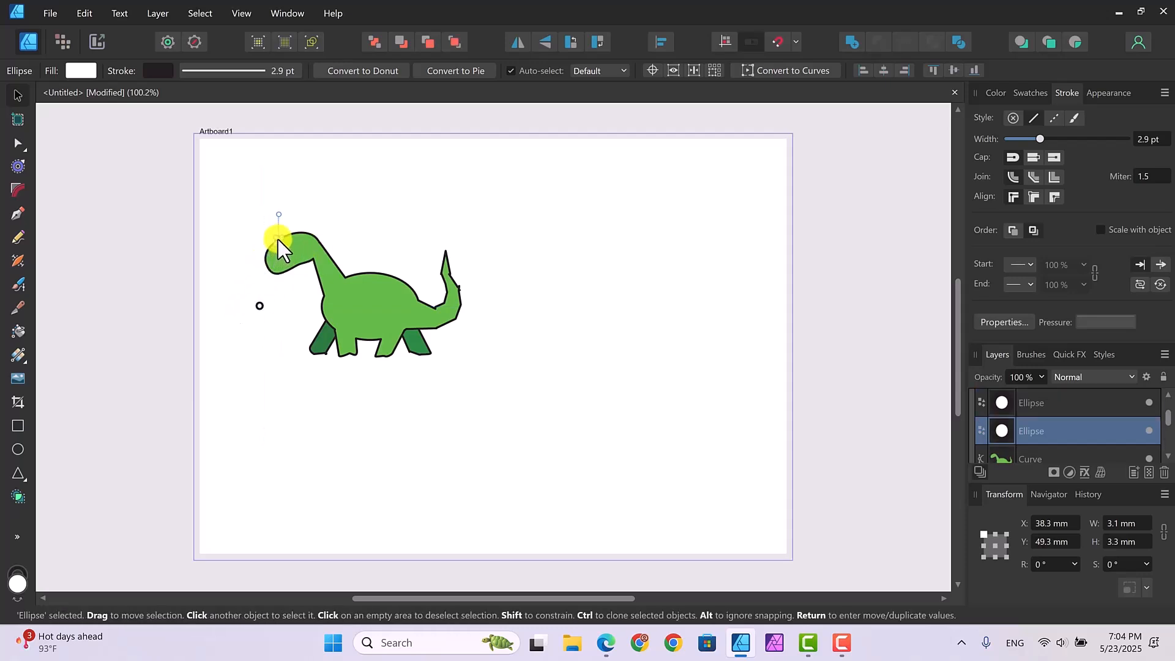
left_click_drag(260, 304, 295, 244)
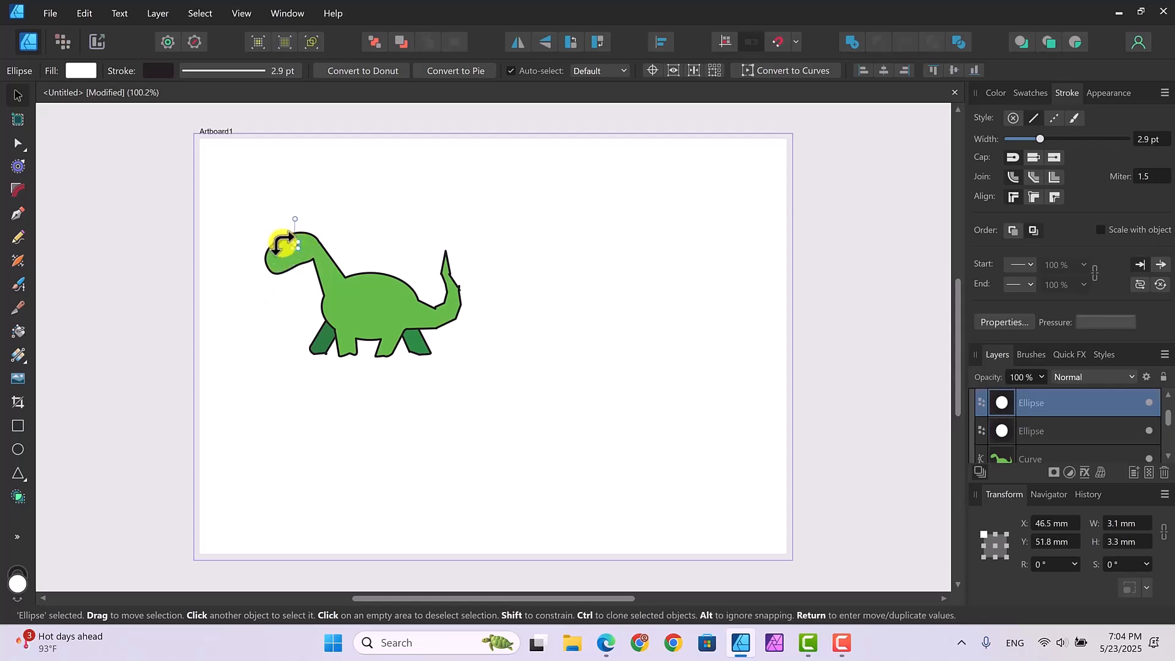
left_click(278, 242)
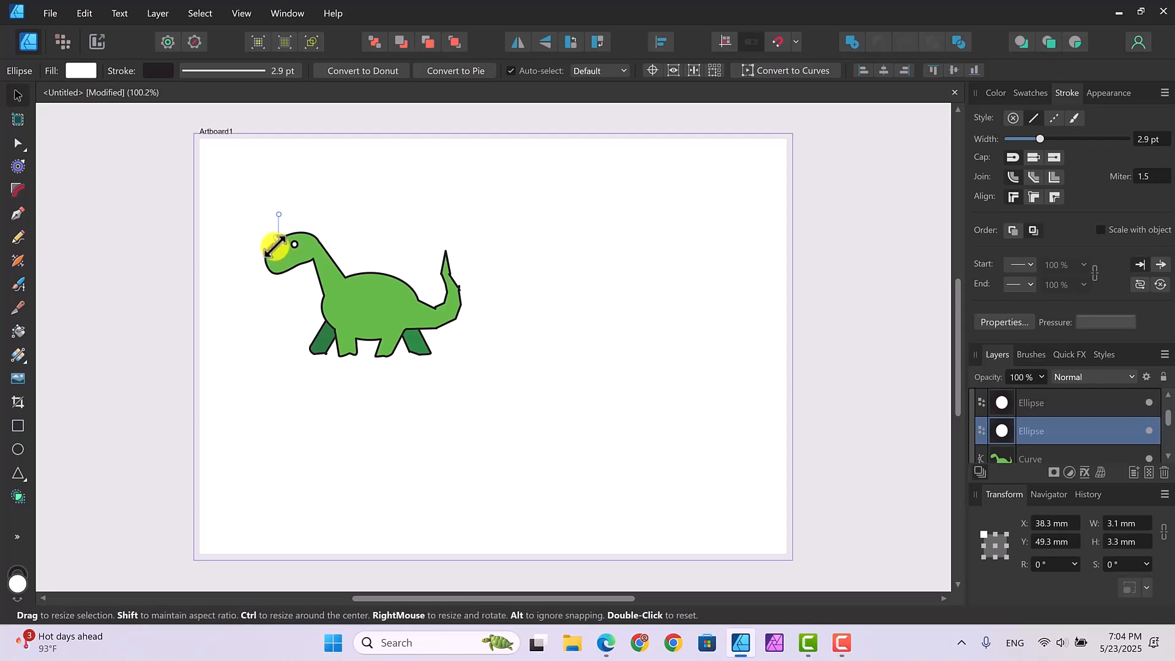
Step: Enlarge the eye ellipse at the front edge of the dinosaur's head to about 4.2 × 4.8 mm
left_click_drag(275, 246, 272, 249)
left_click(362, 225)
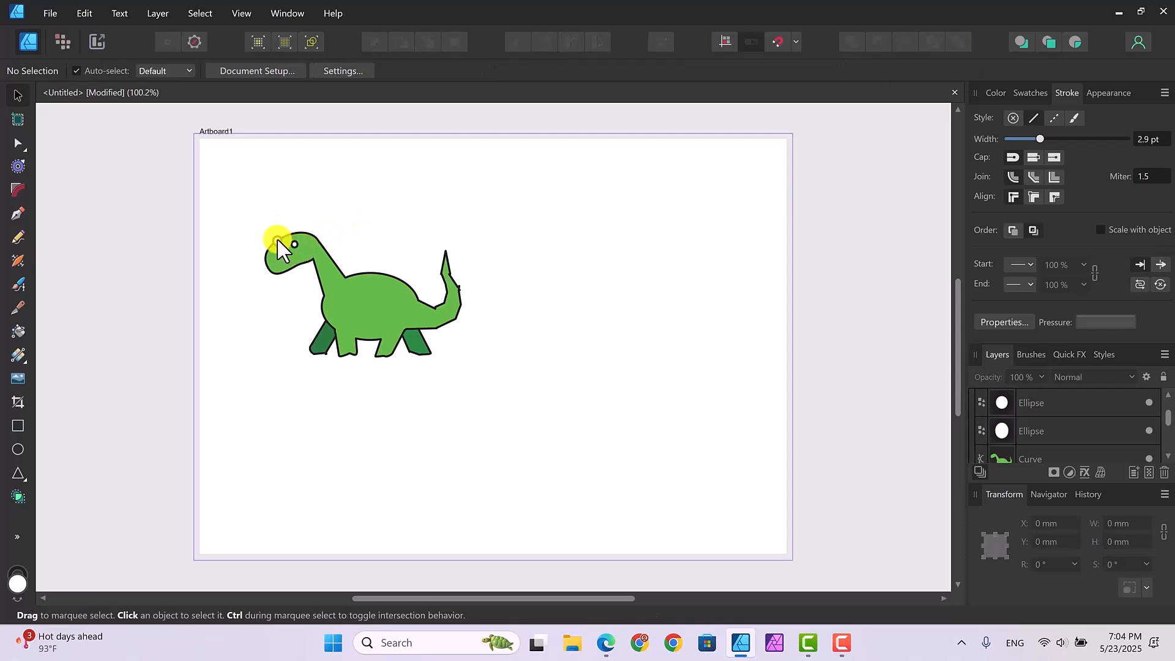
left_click(278, 241)
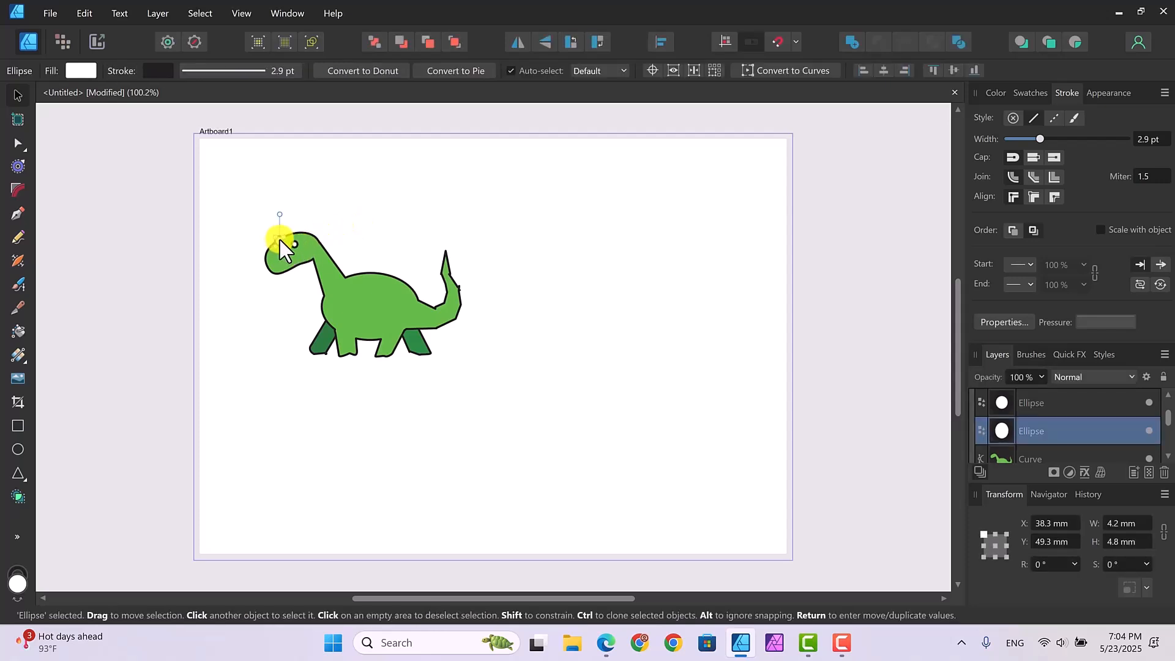
left_click(355, 242)
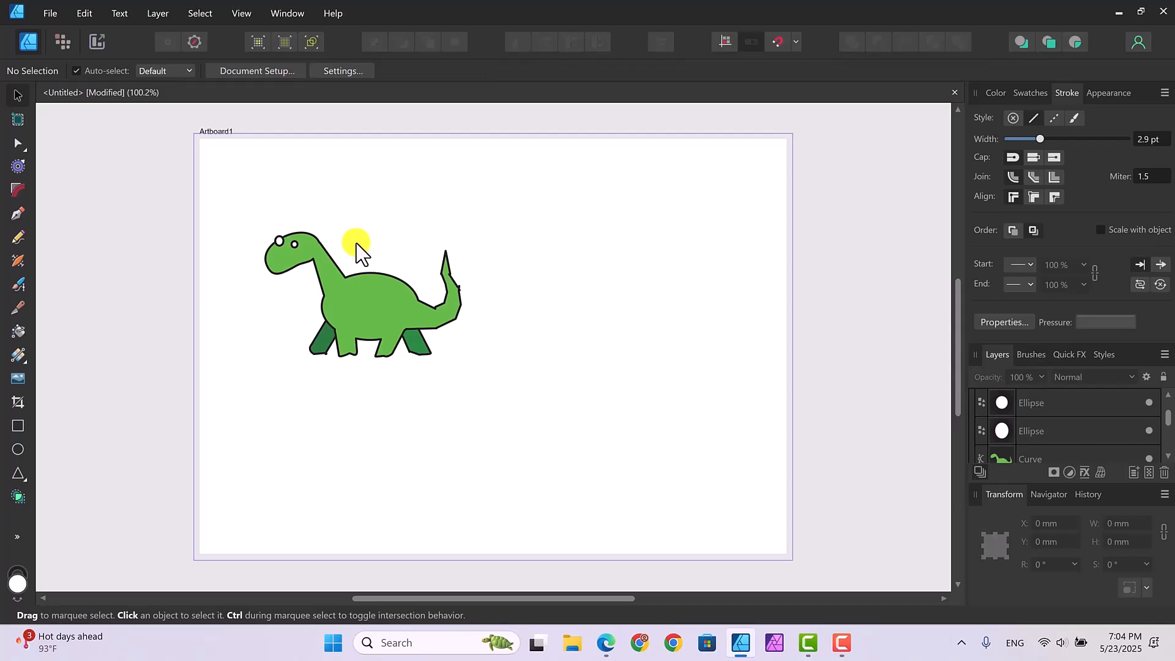
Step: Set the rear eye ellipse to 4.2 mm wide and 4.8 mm high to match the front eye
left_click(278, 240)
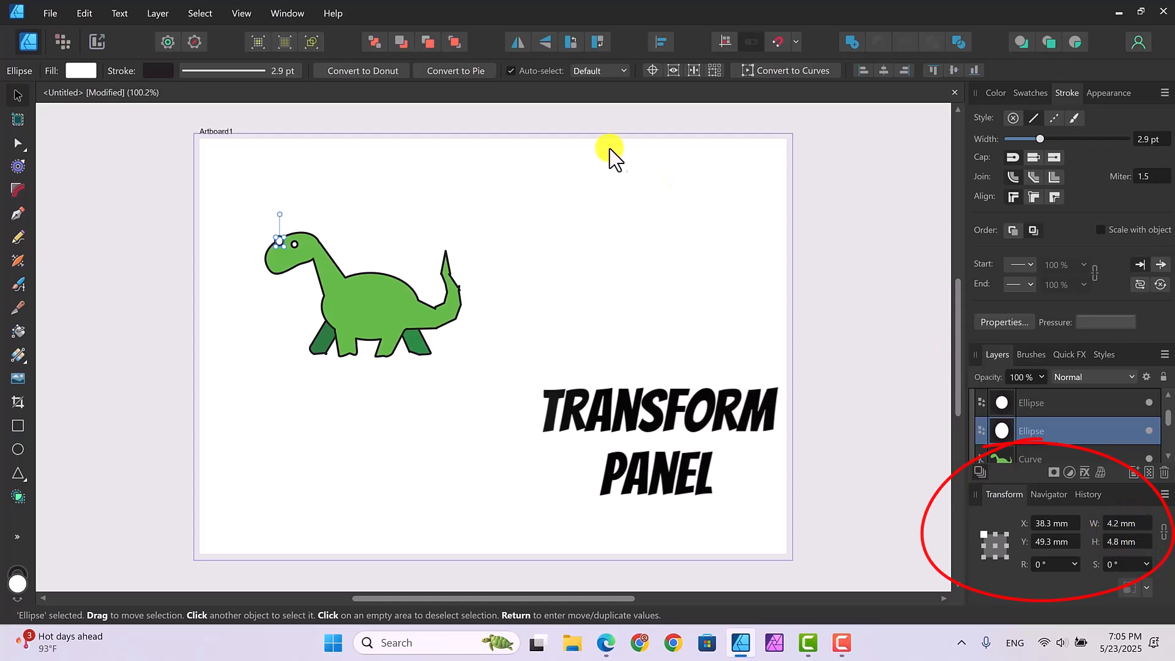
left_click(296, 248)
left_click(1122, 523)
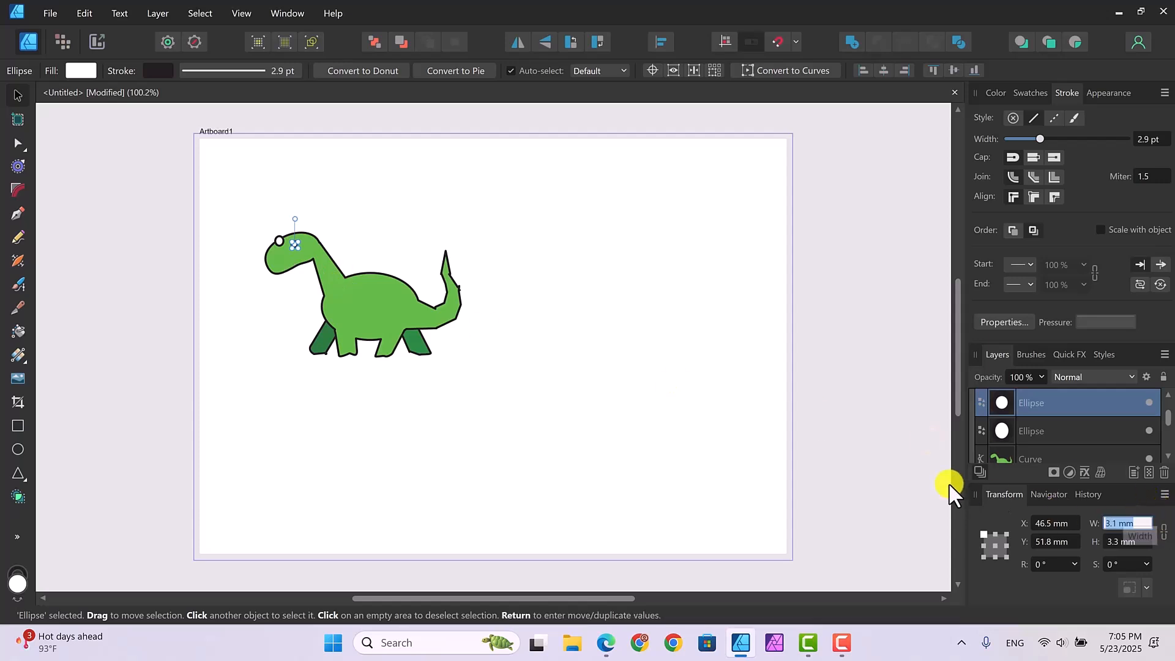
type("4.2")
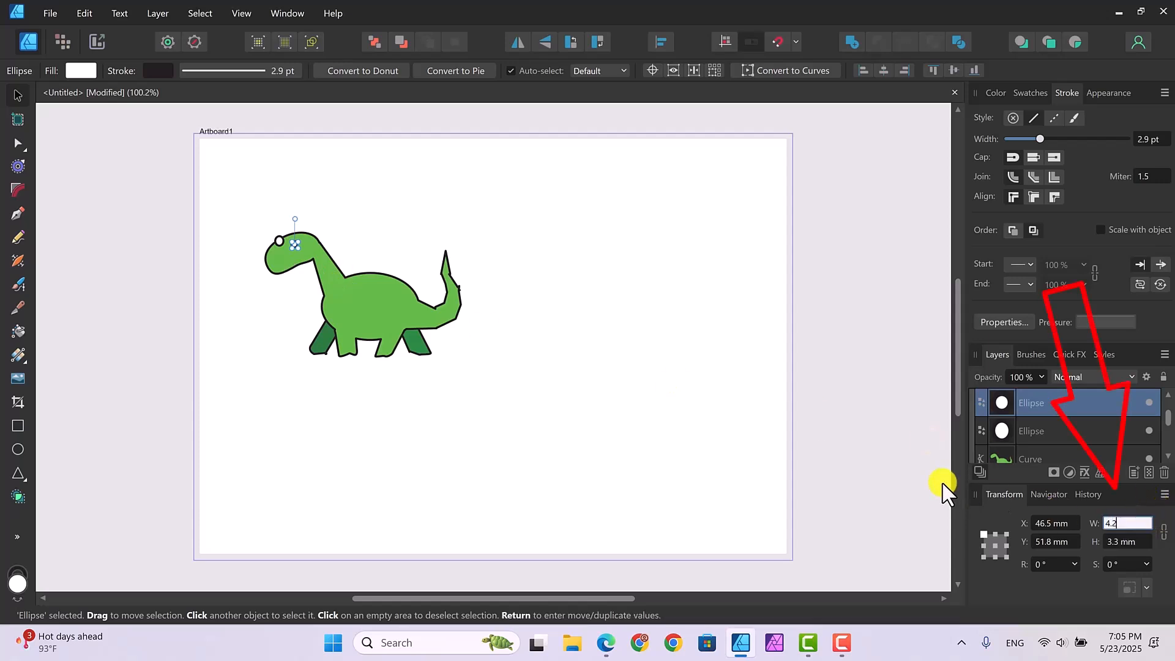
left_click(1119, 542)
type("4")
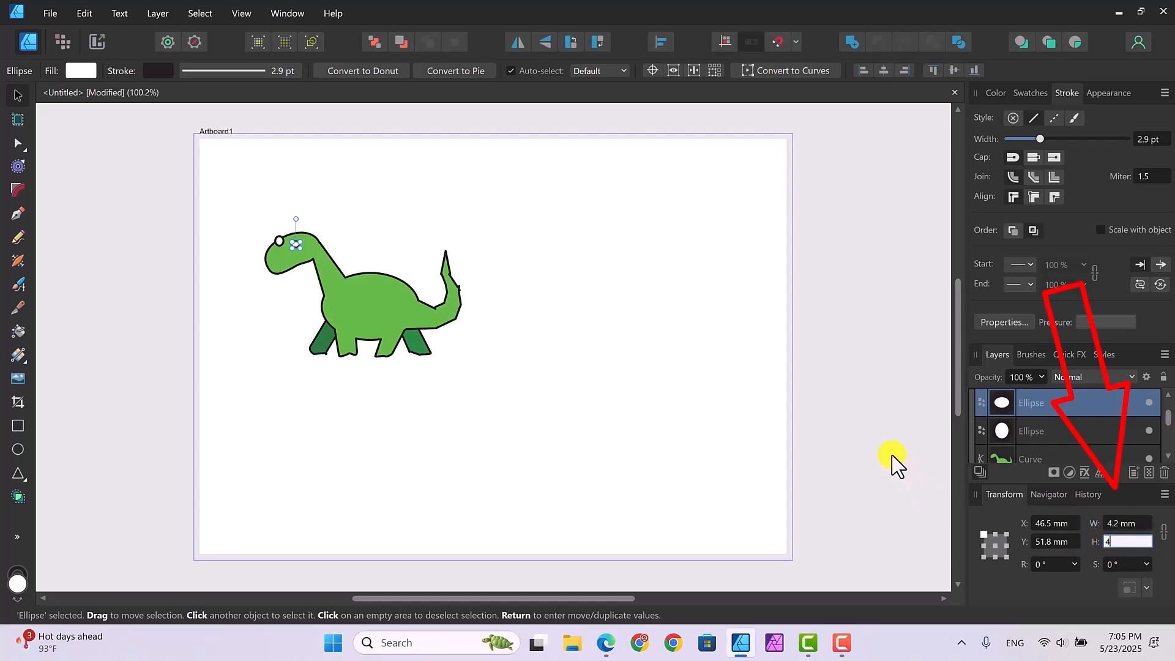
type(".8")
key("Return")
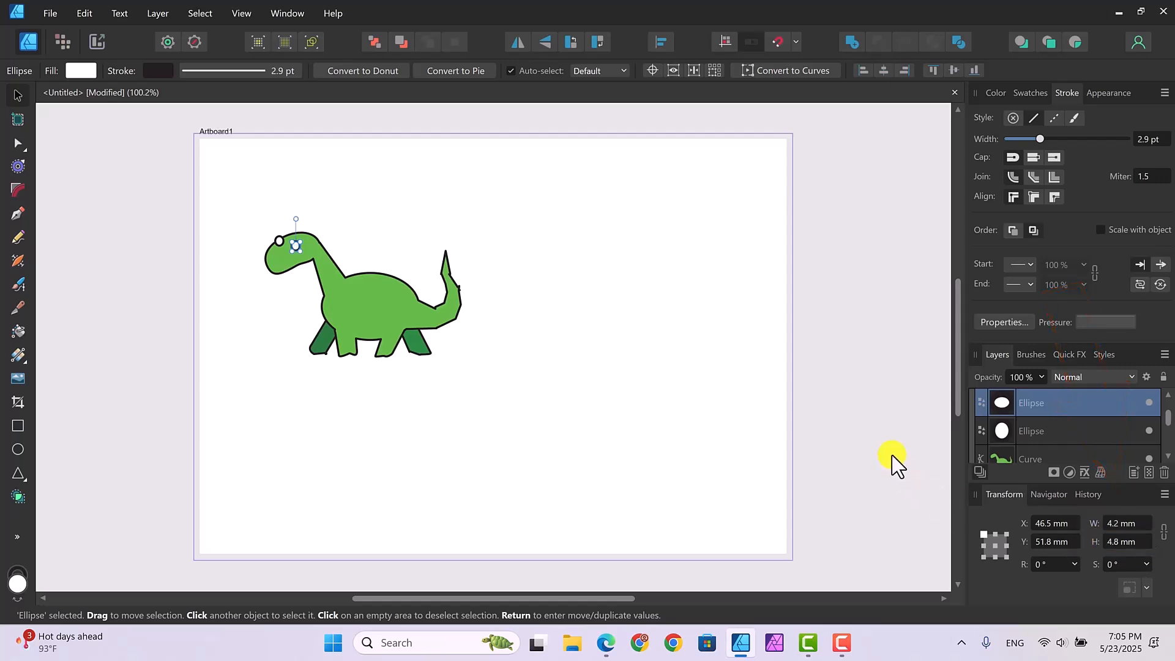
left_click(374, 207)
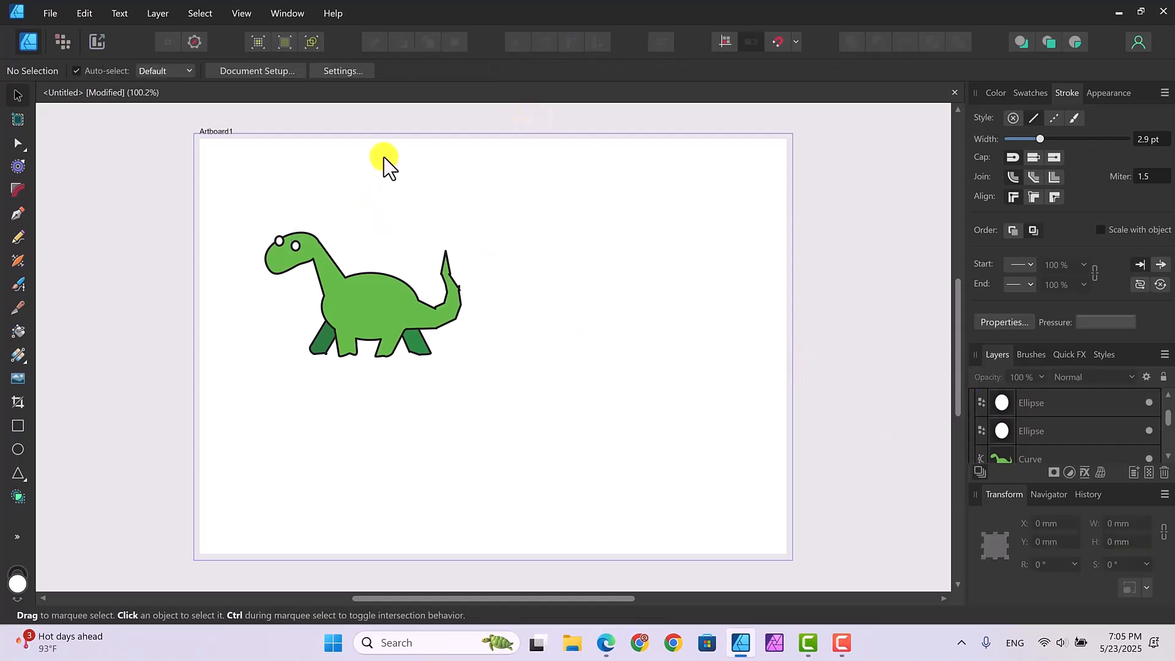
Step: Draw a narrow ellipse of about 2.6 × 5.6 mm in front of the dinosaur and fill it black
left_click(18, 449)
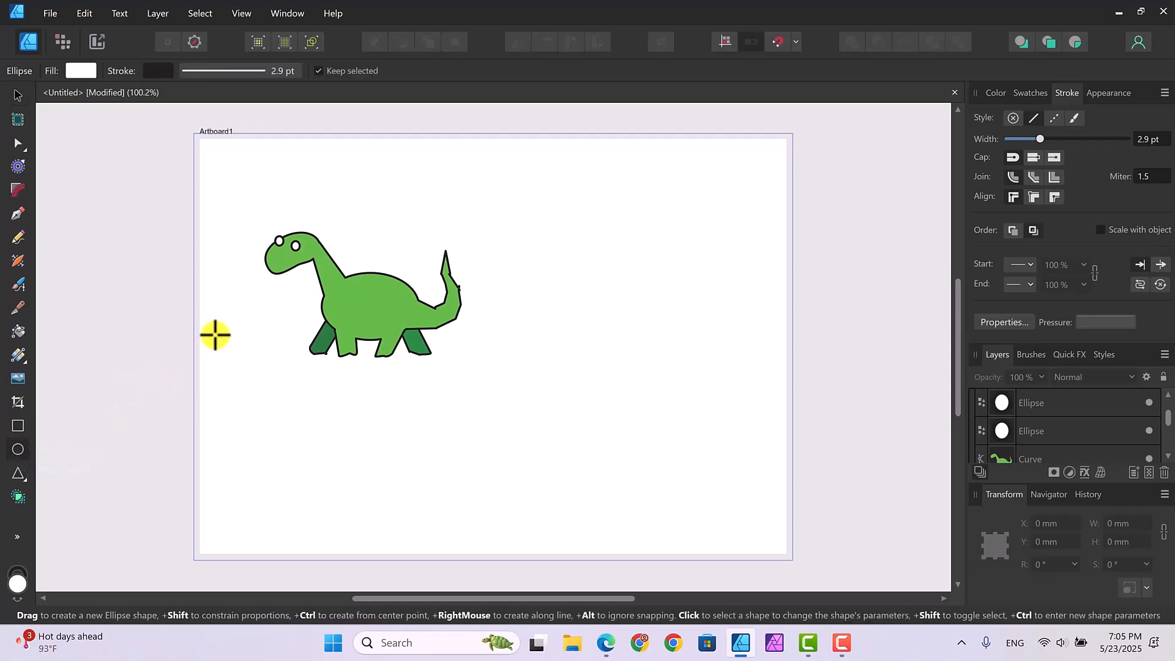
left_click_drag(241, 305, 236, 316)
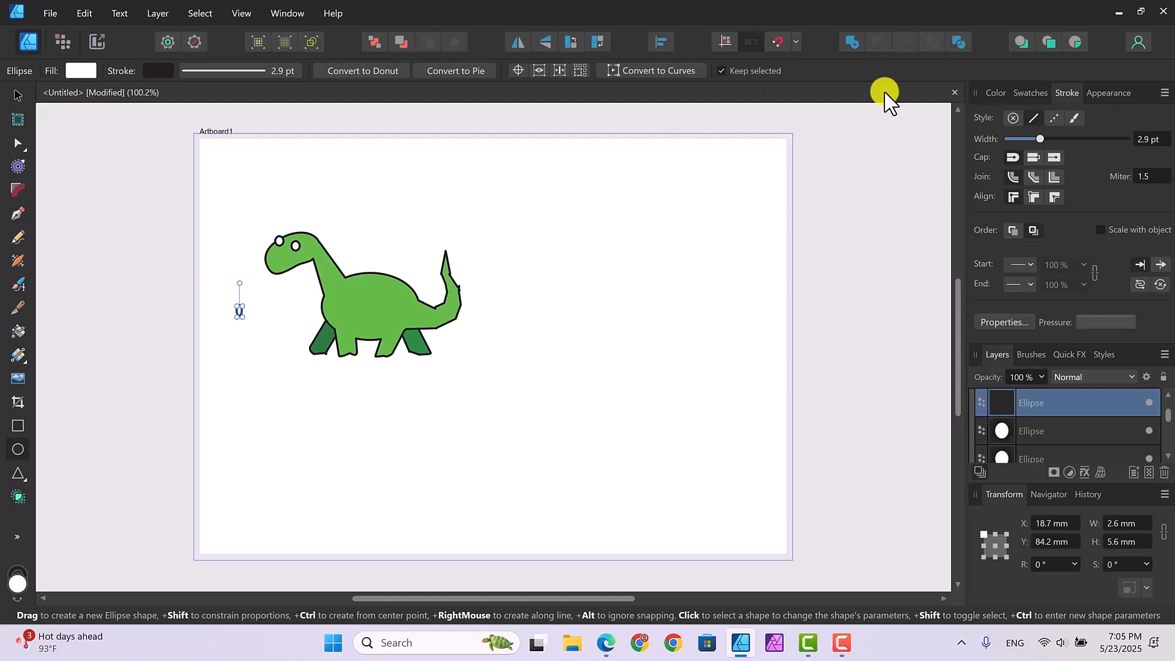
left_click(78, 71)
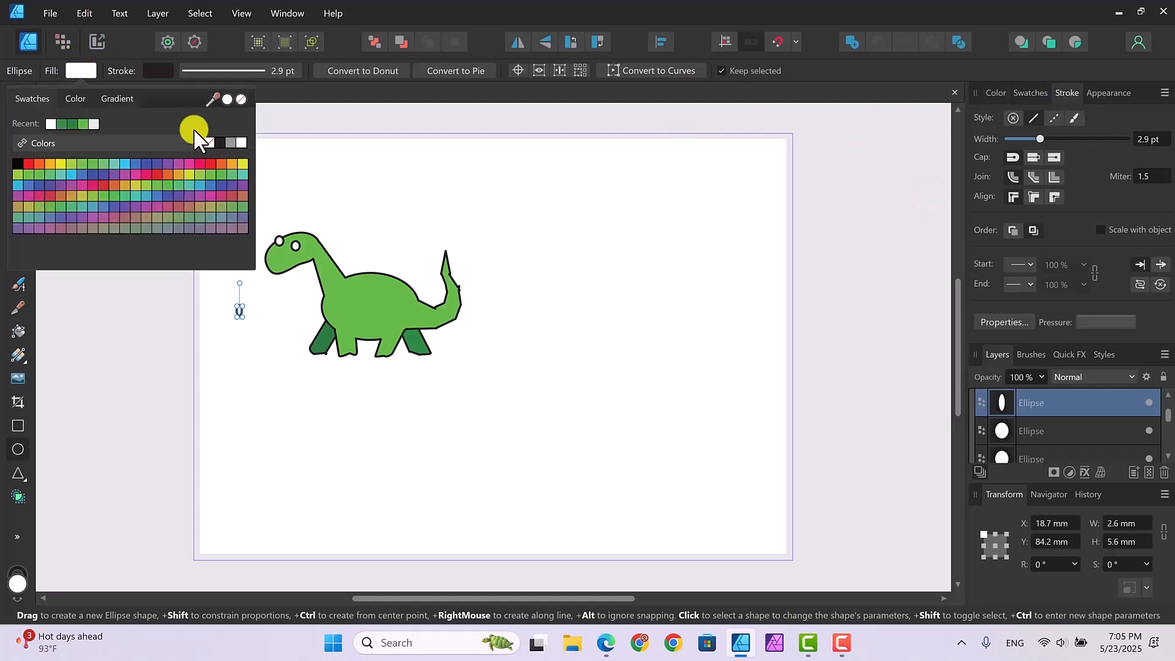
left_click(222, 142)
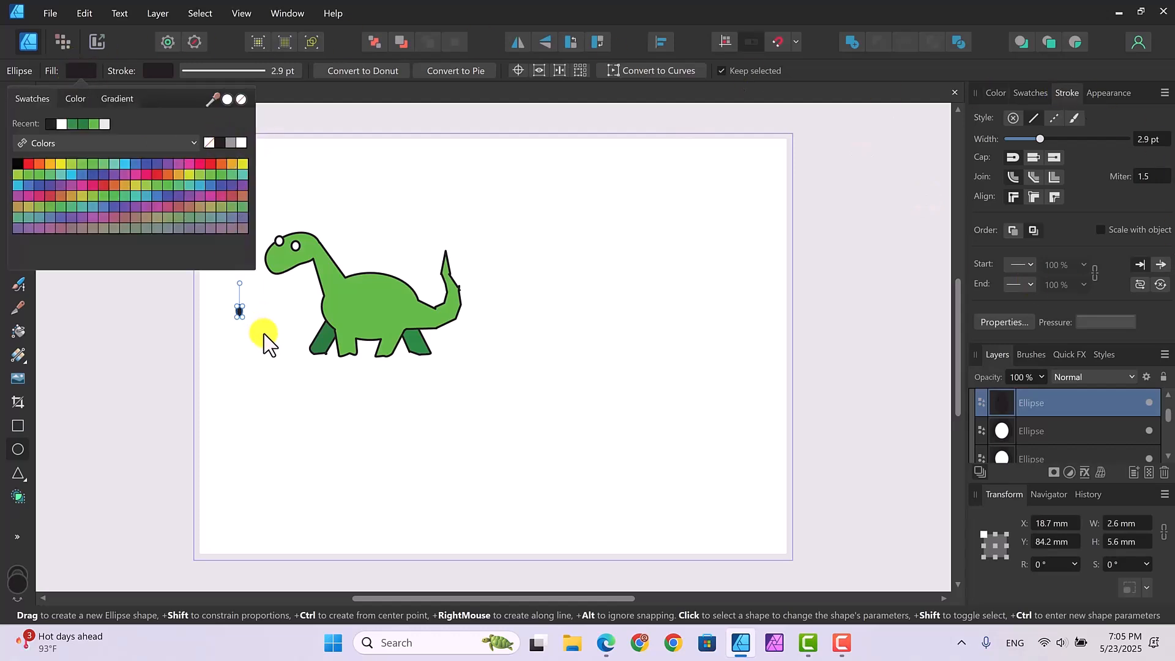
left_click(242, 313)
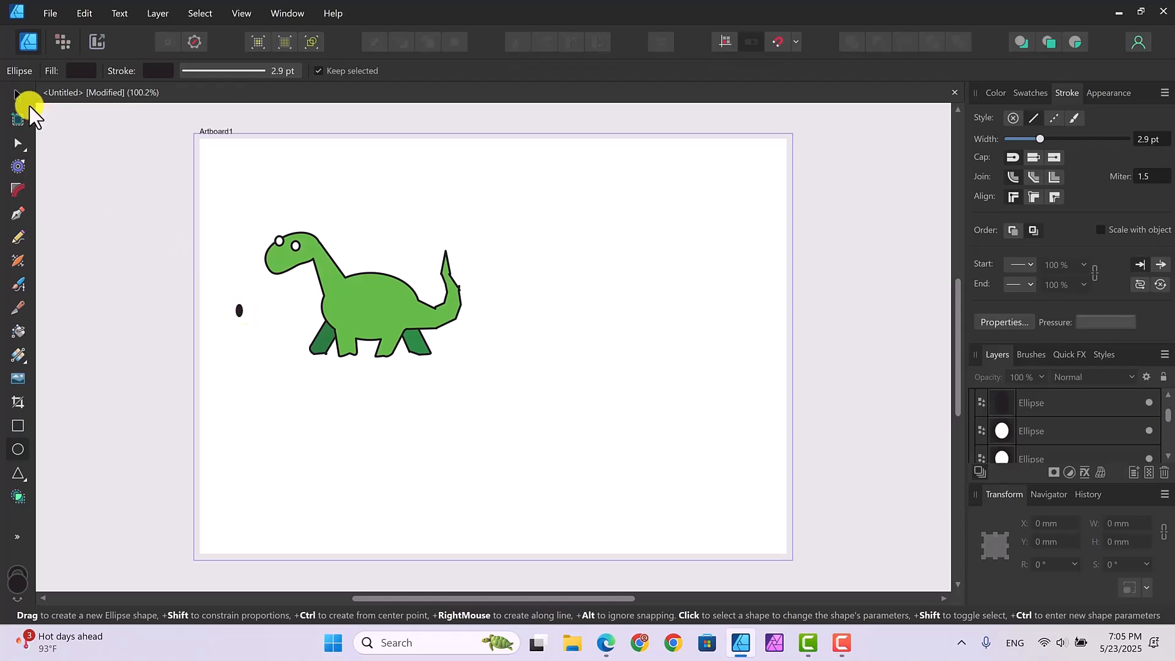
Step: Duplicate the black ellipse and place both copies side by side on the dinosaur's snout as nostrils
left_click(18, 94)
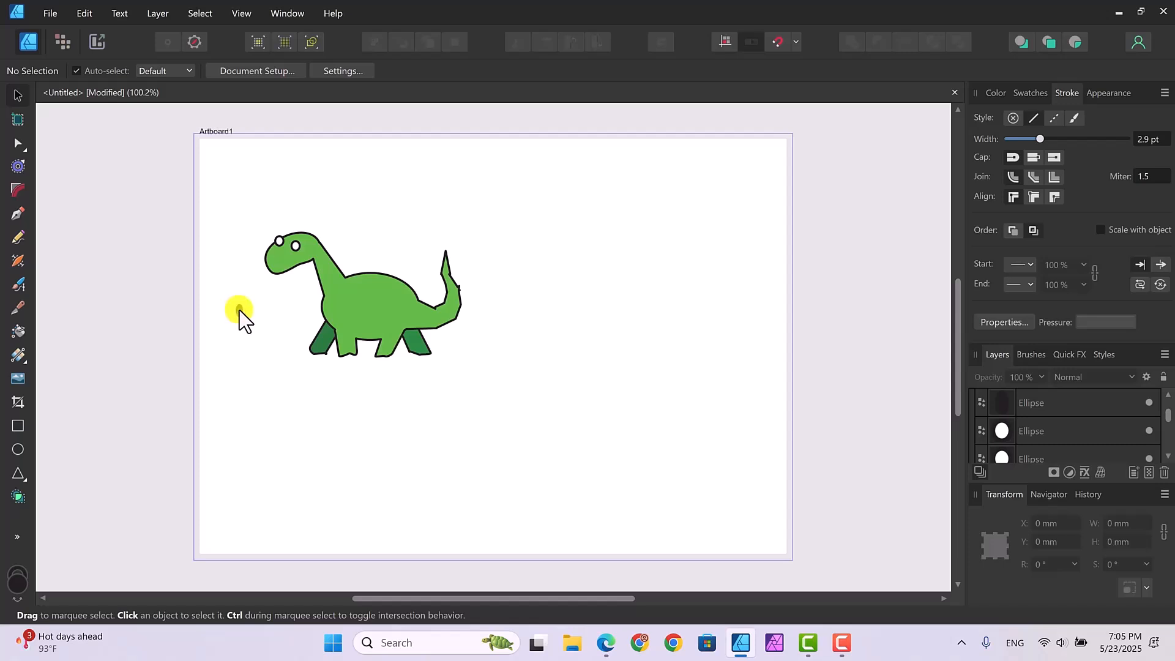
left_click(240, 309)
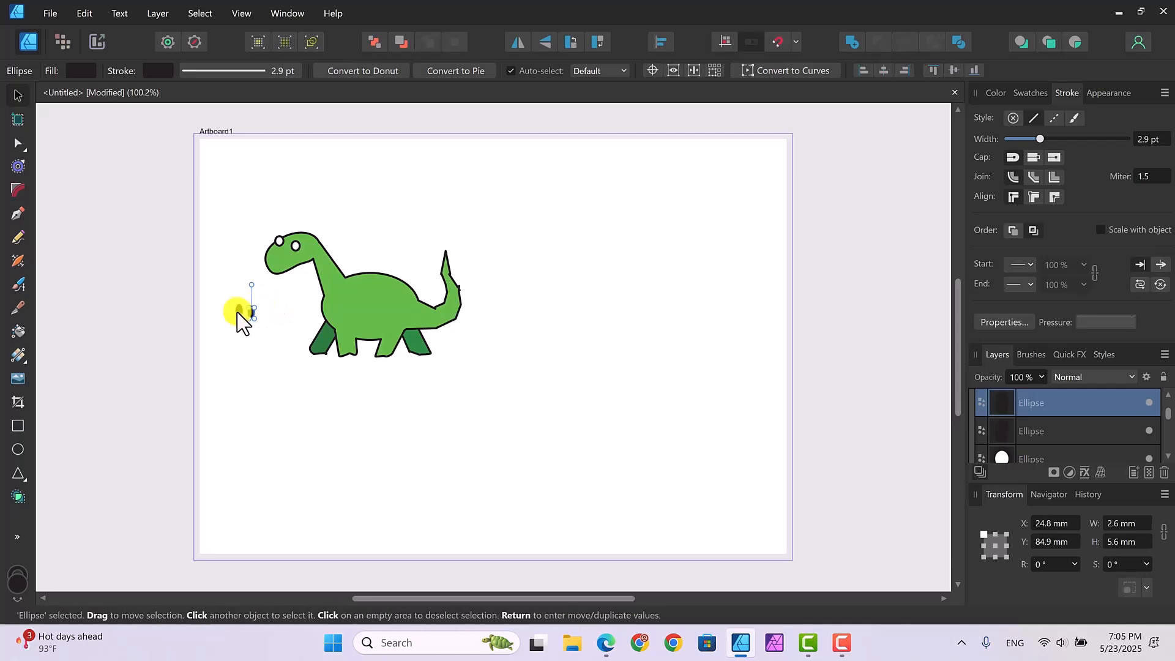
left_click_drag(238, 311, 270, 258)
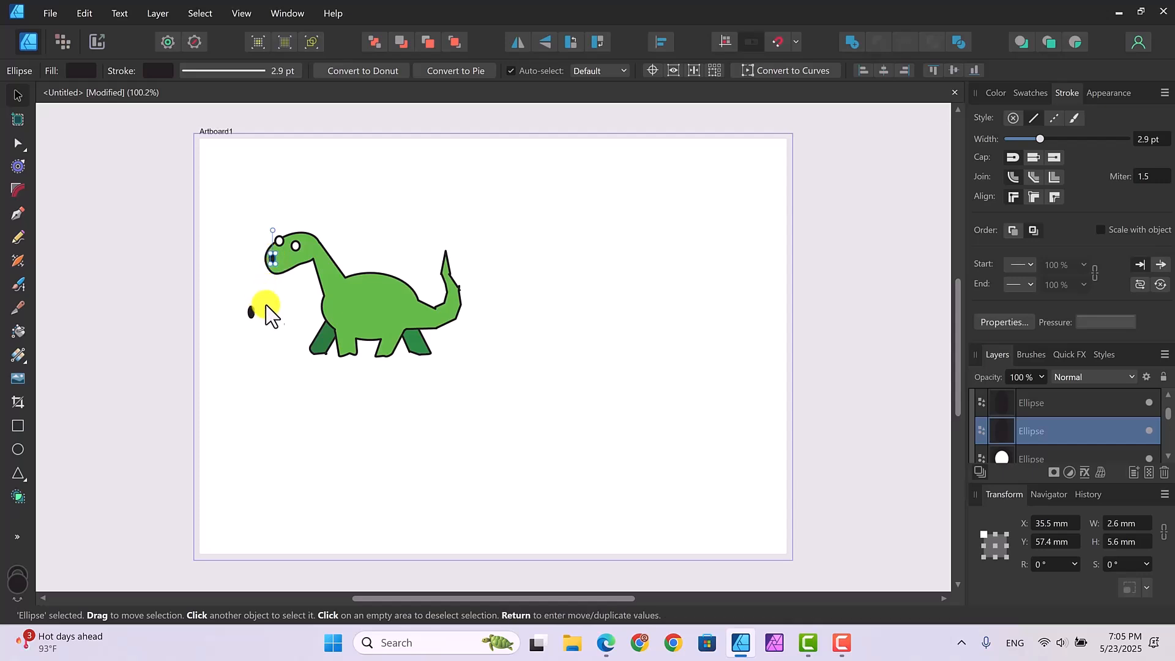
left_click_drag(251, 314, 288, 269)
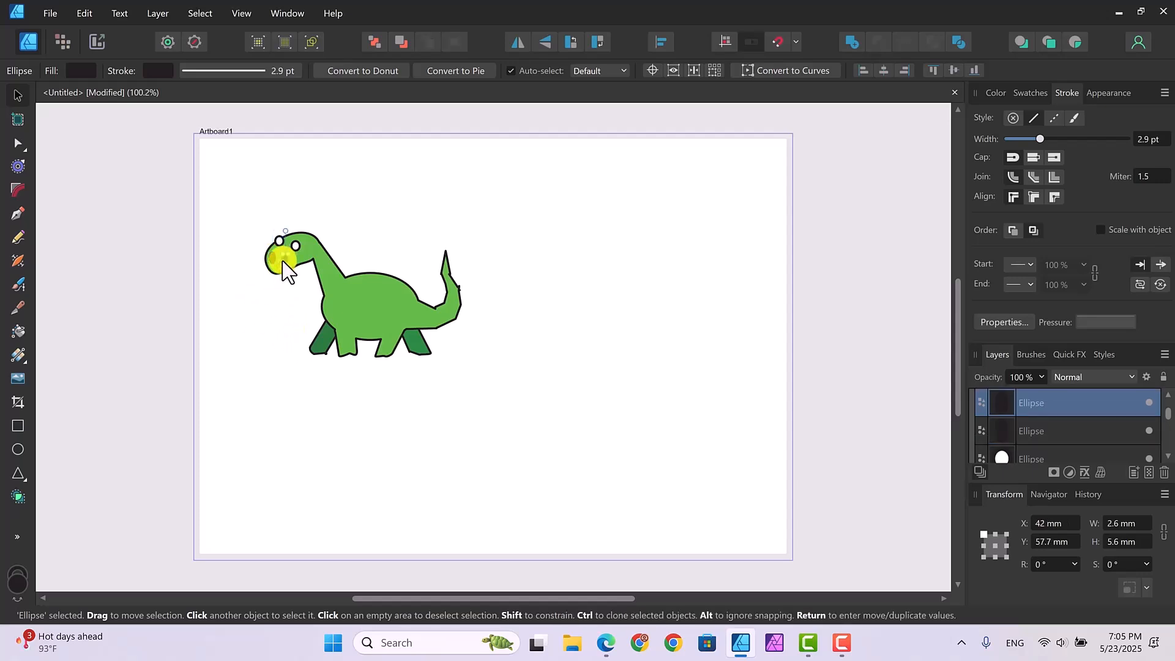
left_click(262, 276)
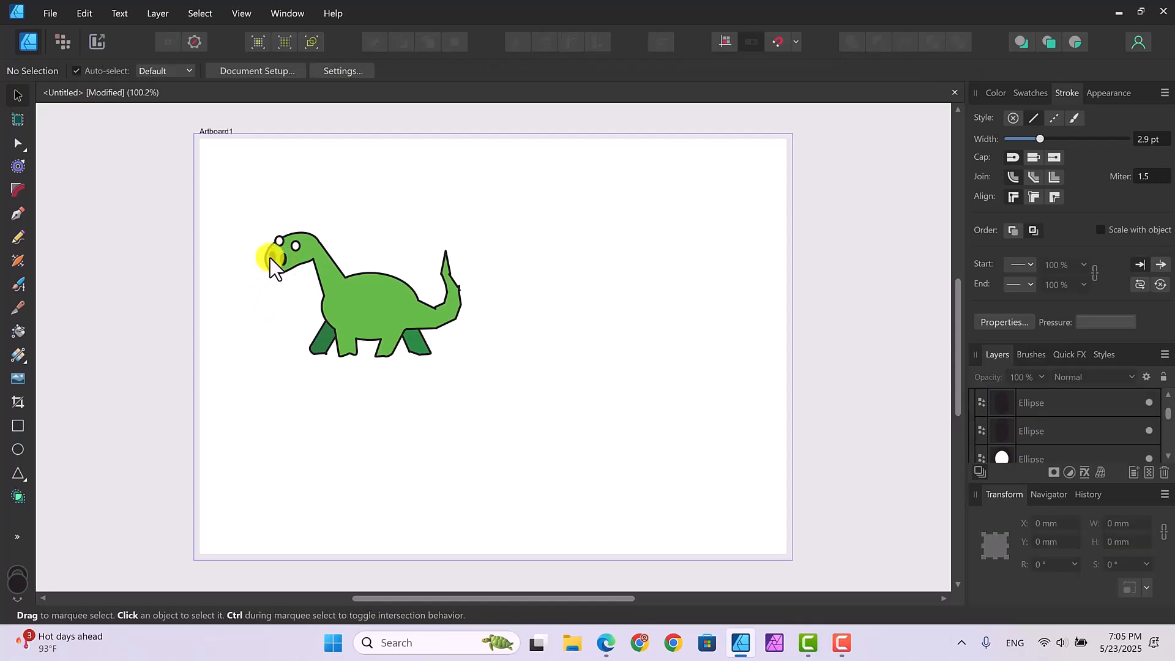
Step: Resize the front nostril ellipse to 2 mm wide and 4 mm high
left_click(270, 258)
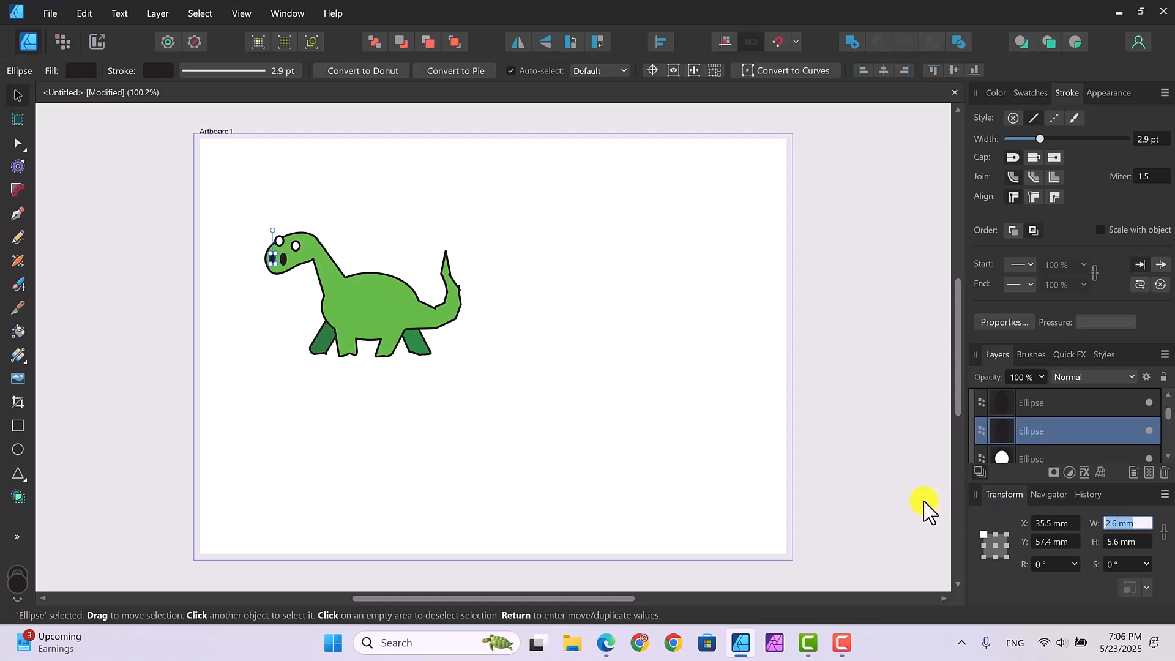
type("2")
left_click(1120, 540)
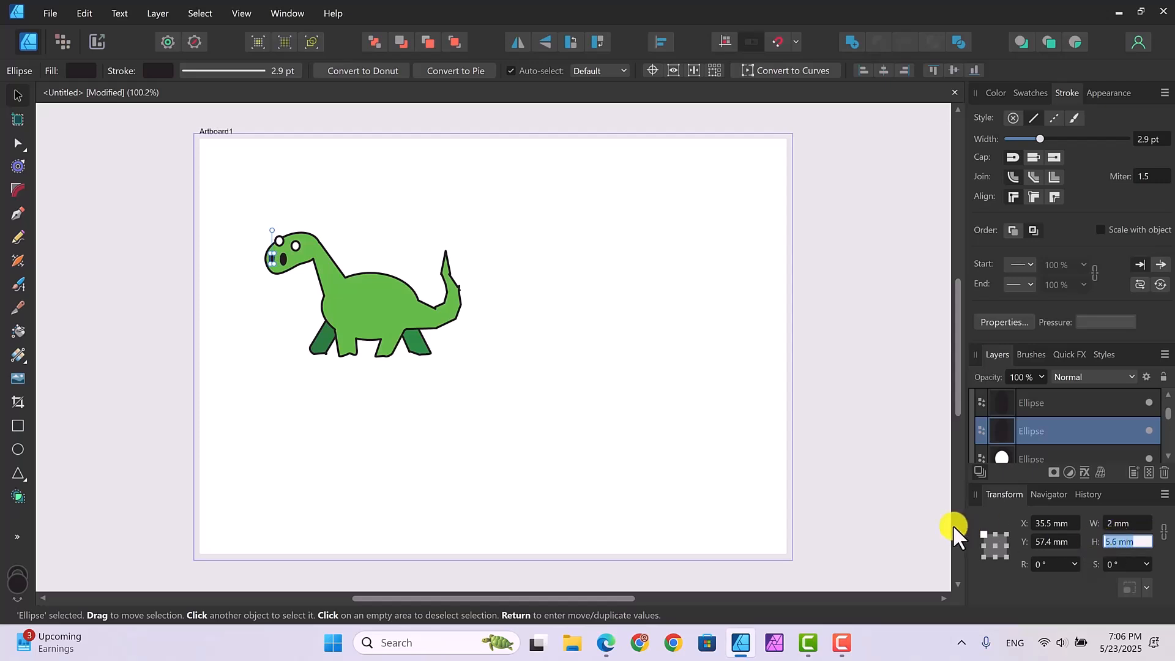
type("4")
key("Return")
left_click(450, 367)
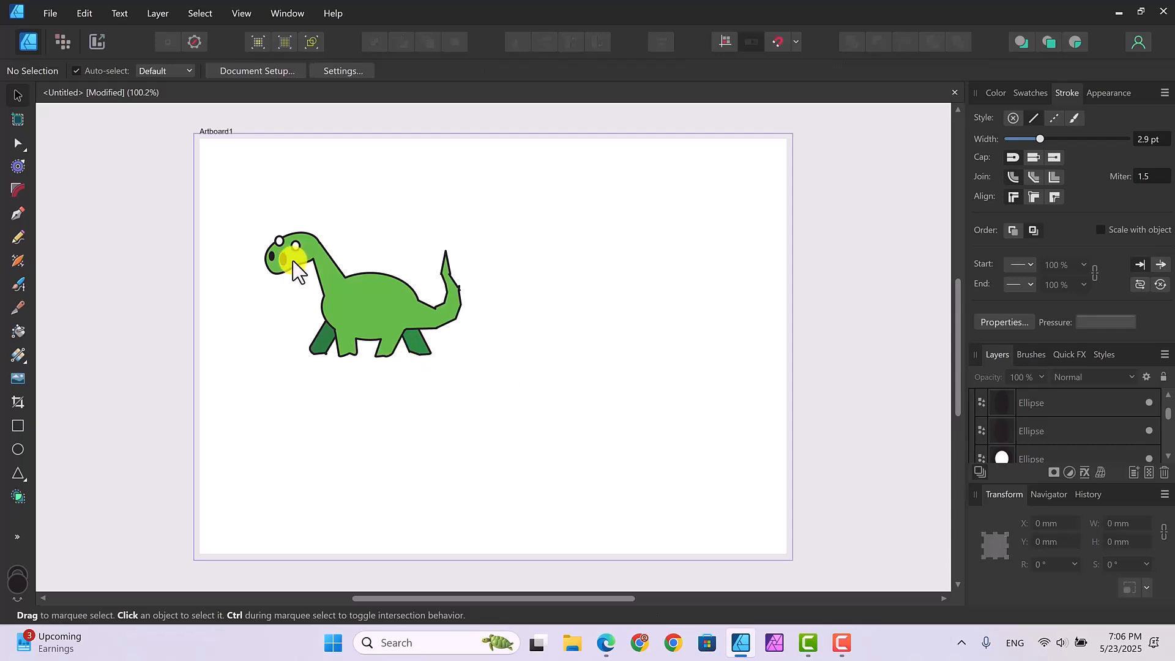
Step: Resize the rear nostril ellipse to 2 mm wide and 4 mm high
left_click(285, 258)
left_click(1119, 522)
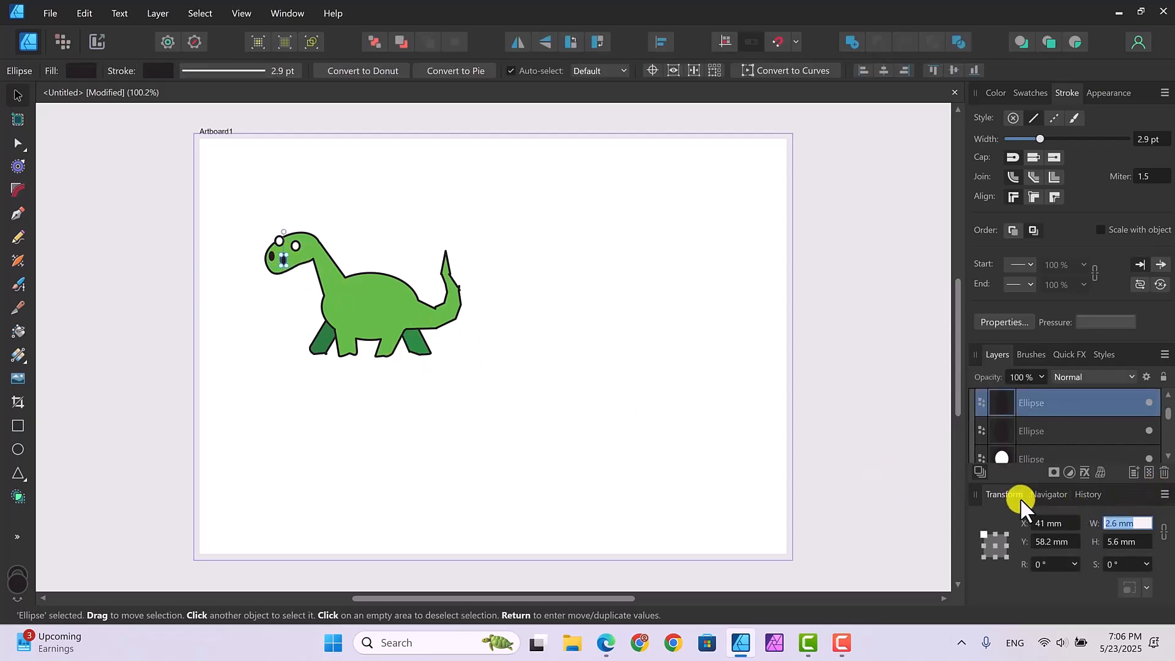
type("2")
left_click(1118, 542)
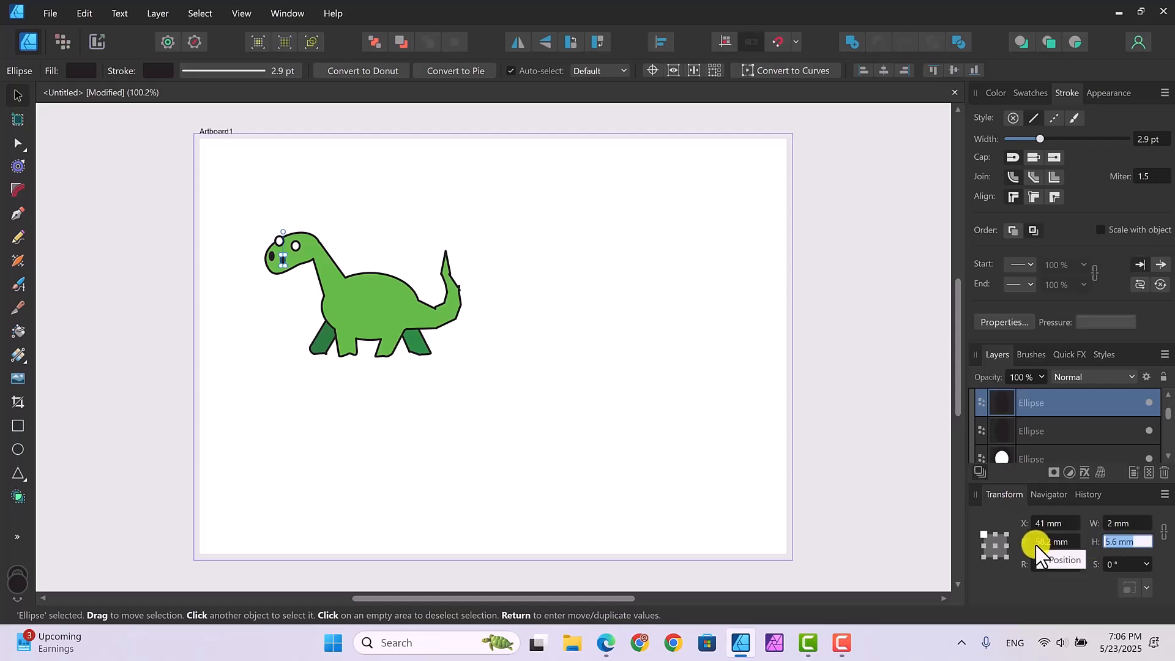
type("4")
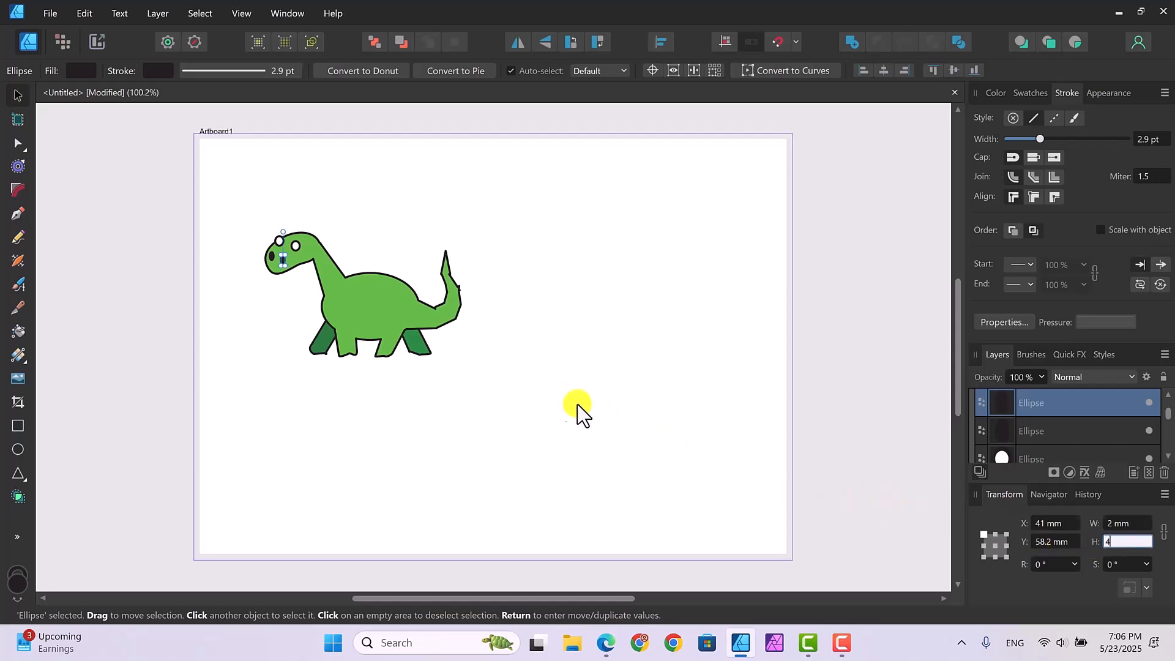
left_click(566, 407)
Step: Nudge the rear nostril and the front nostril down by about 1 mm each
left_click(281, 259)
key("Down")
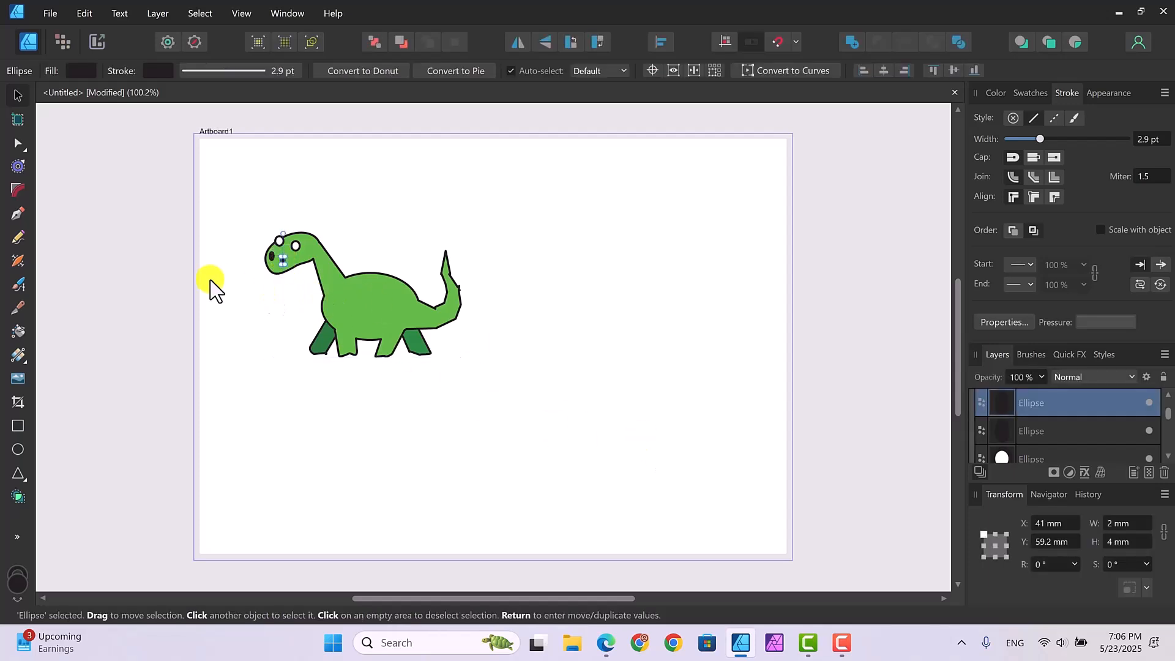
left_click(253, 266)
left_click(269, 258)
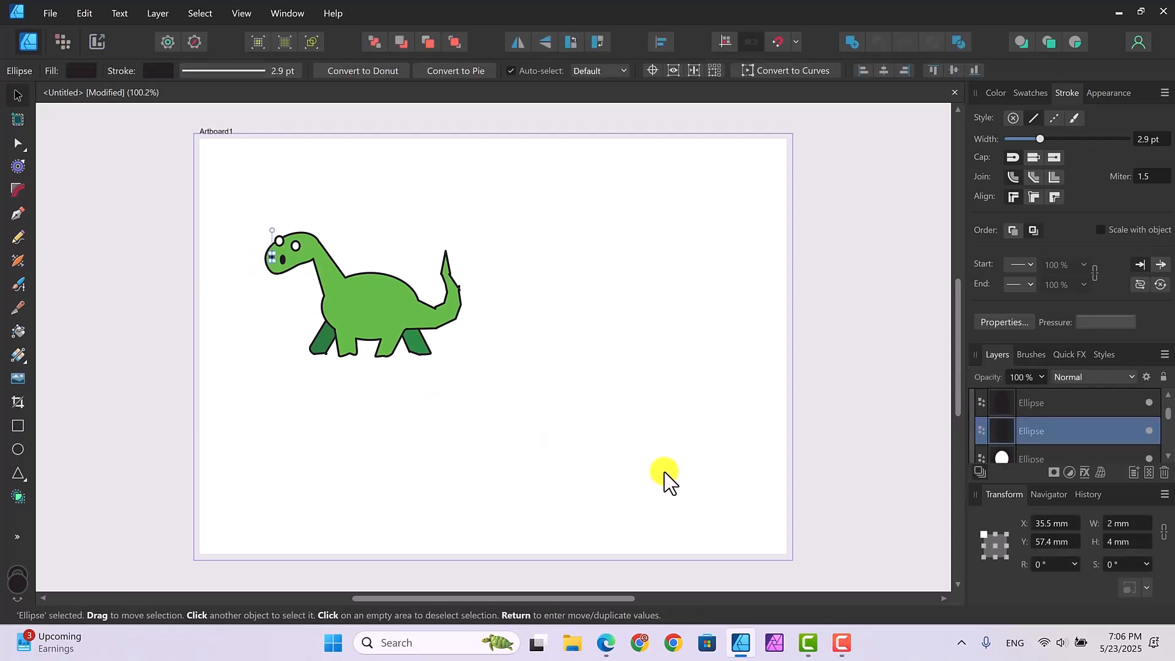
key("Down")
key("Down")
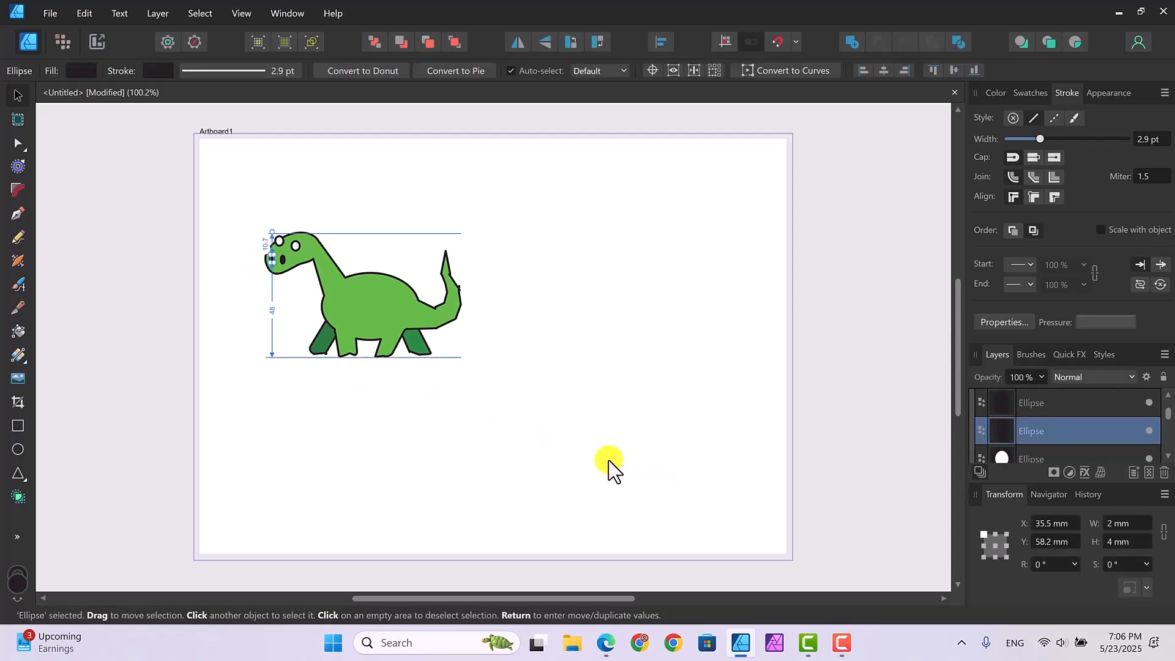
left_click(587, 449)
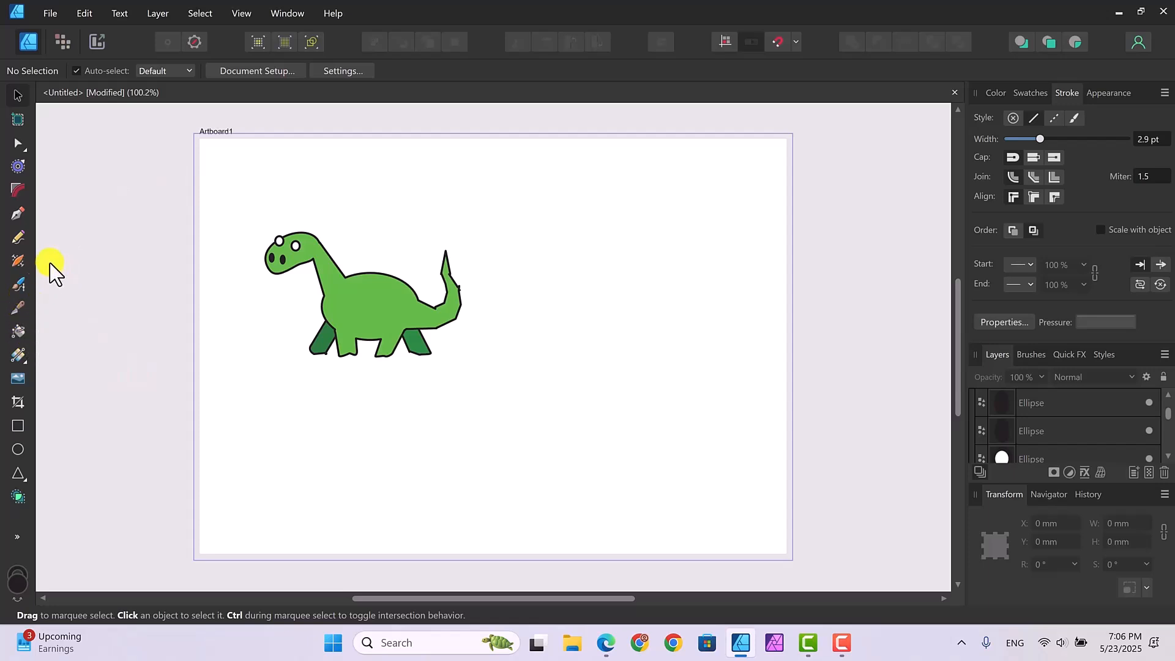
Step: Add a dark pupil dot in each of the two white eyes with the Pencil tool at 2.9 pt
left_click(17, 235)
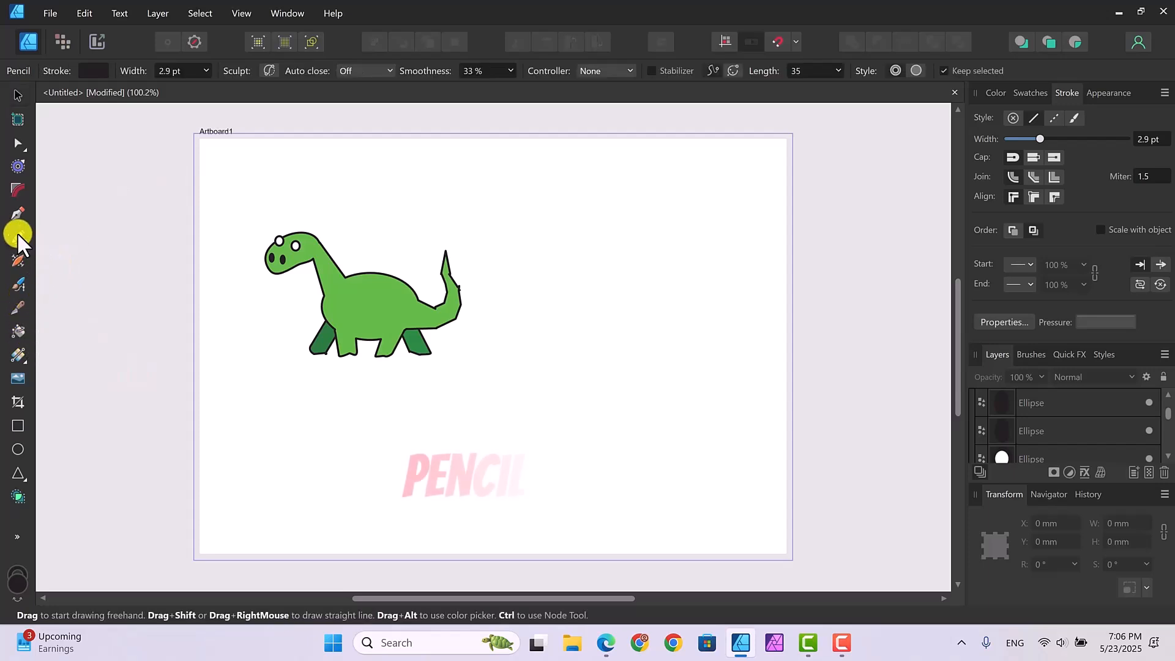
left_click(279, 241)
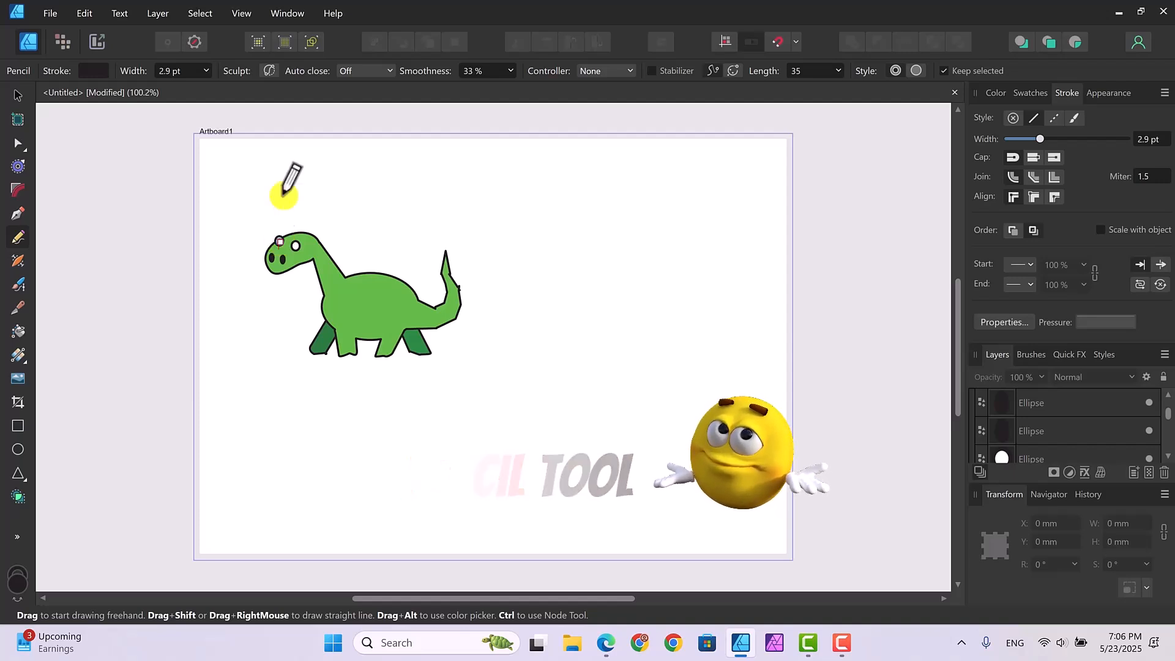
left_click(296, 244)
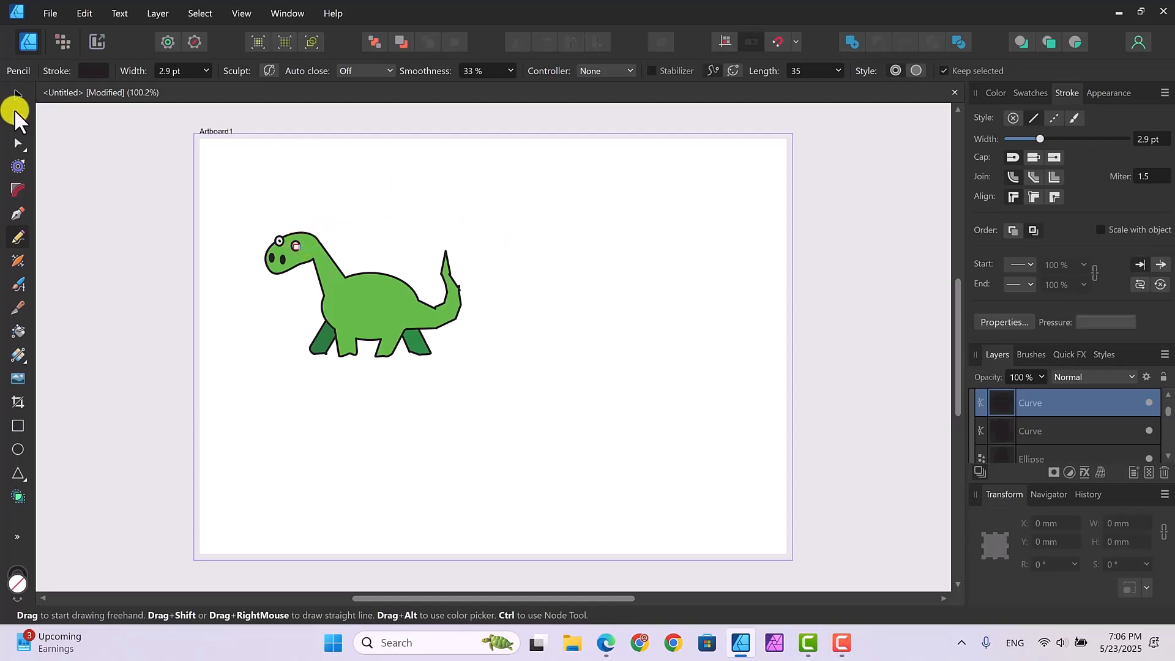
left_click(17, 95)
left_click(514, 250)
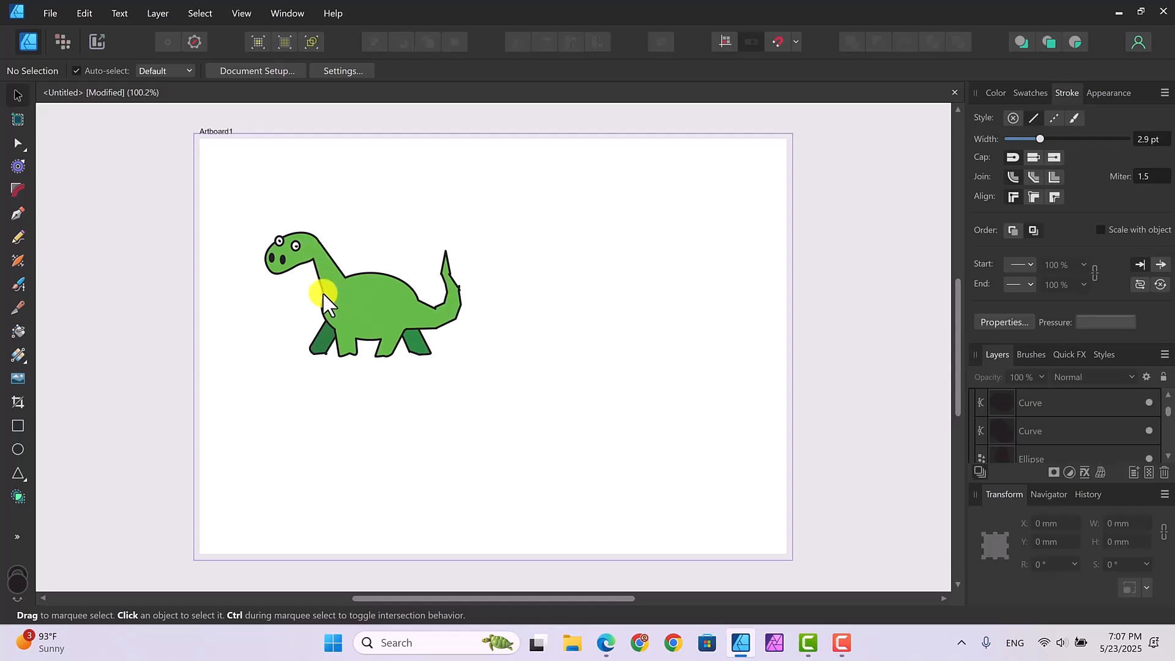
Step: Draw a freehand Pencil line down the front of the neck from below the head to the chest
left_click(17, 236)
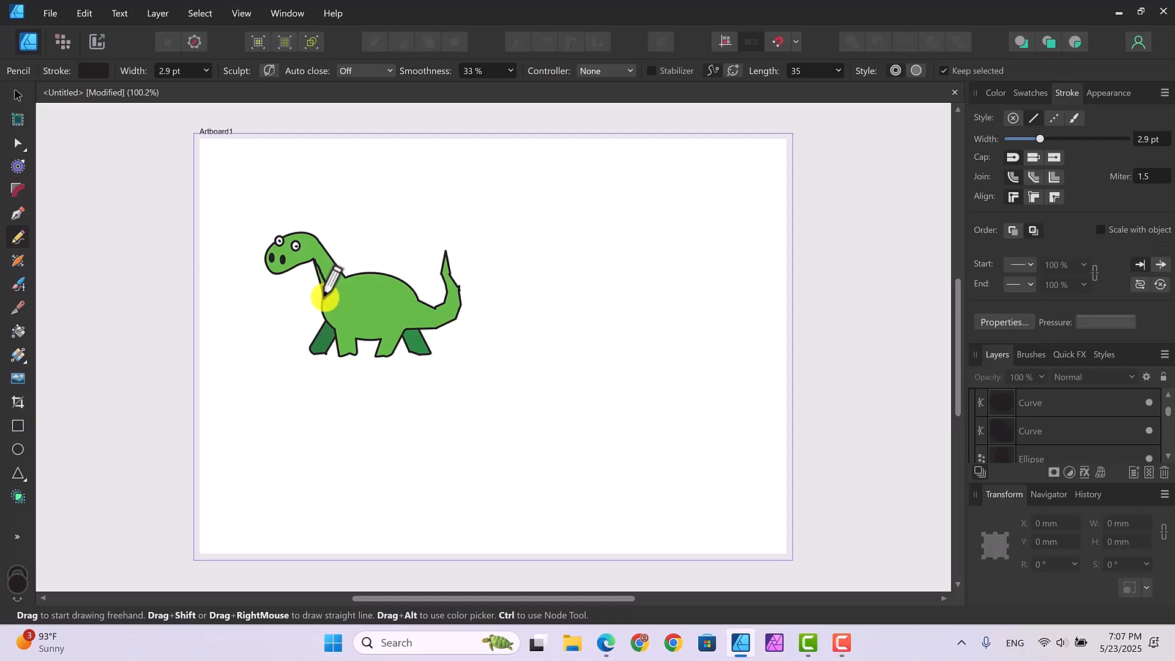
left_click_drag(315, 260, 325, 298)
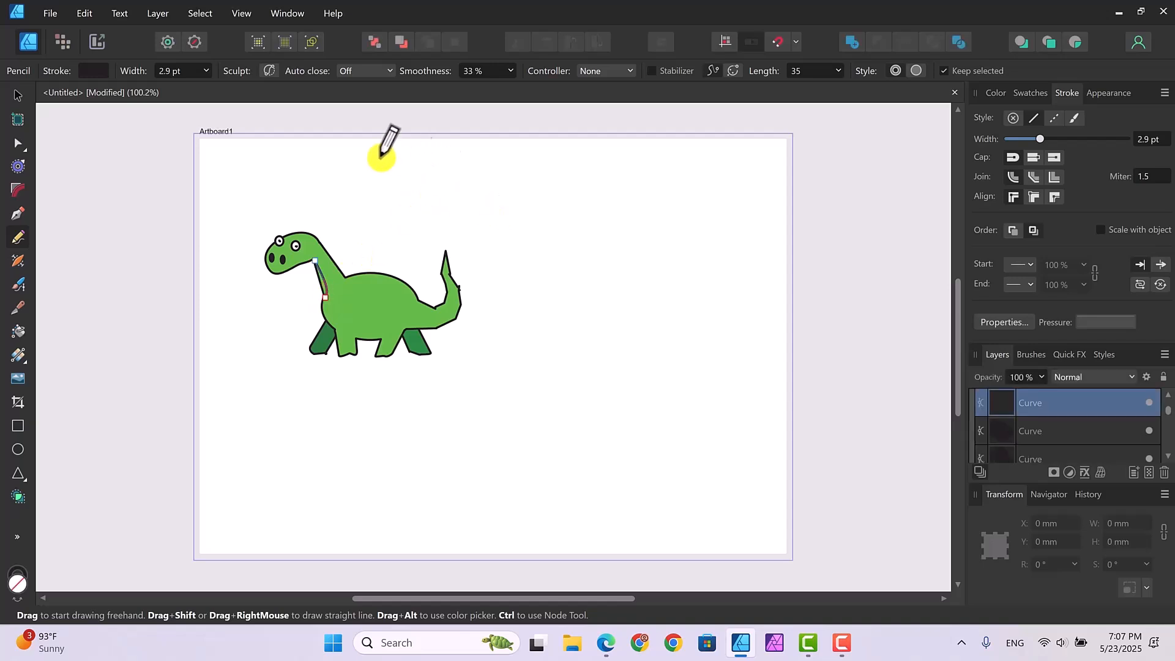
Step: Draw a freehand Pencil arc about 12 mm wide and 4 mm high across the belly between the two front-facing legs
left_click(17, 94)
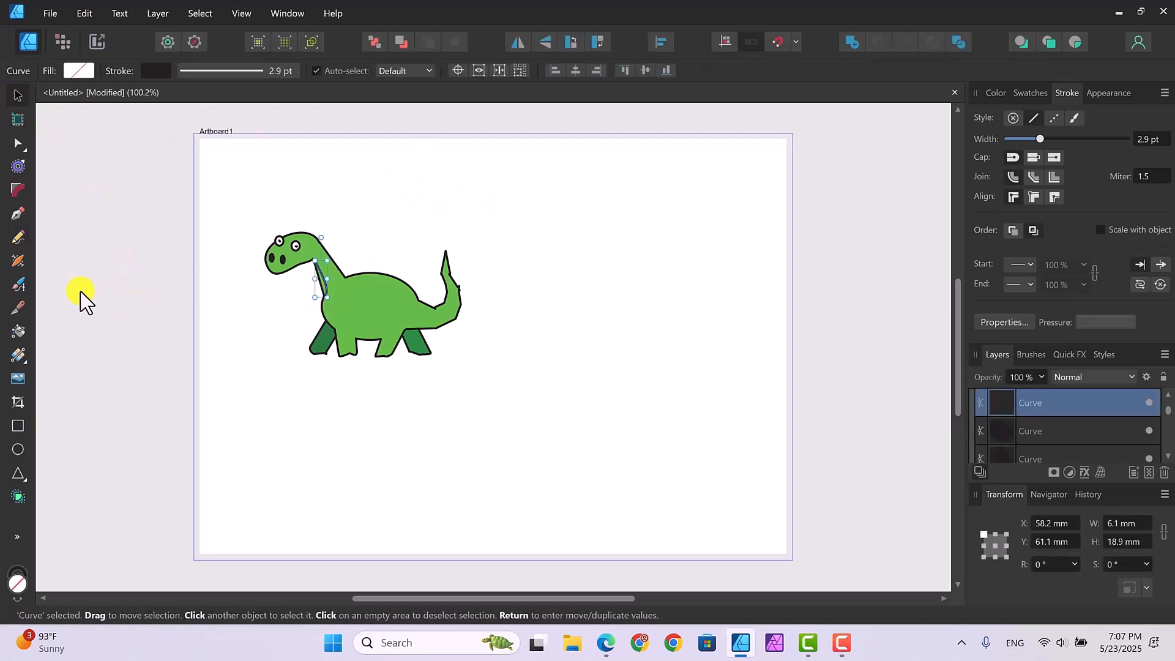
left_click(17, 235)
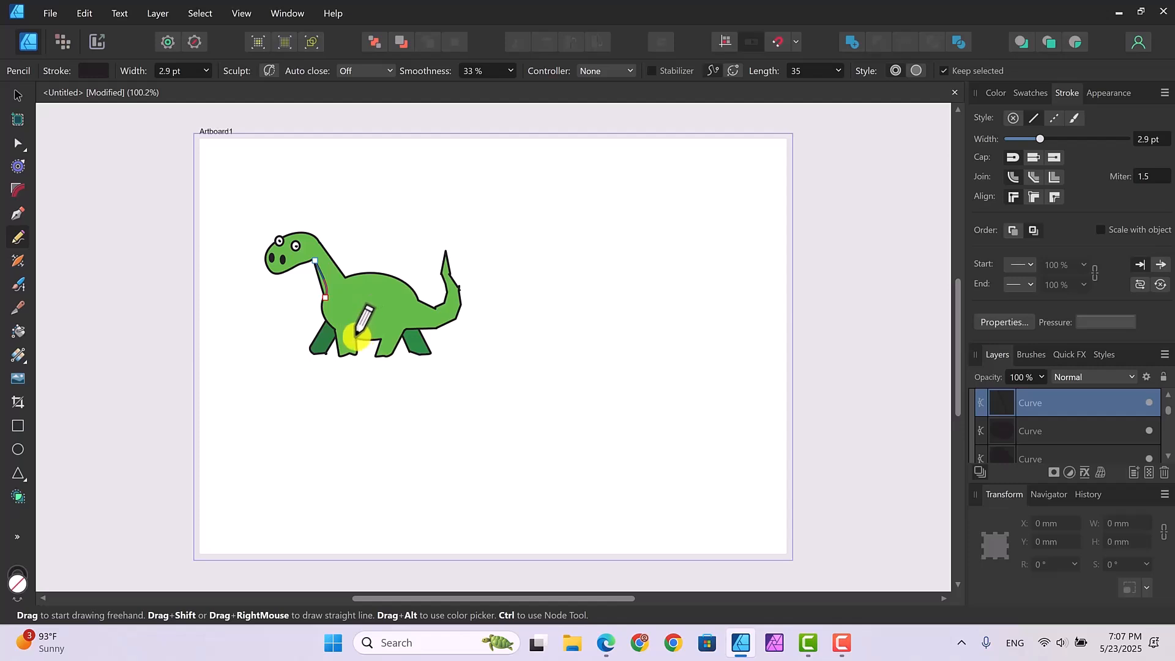
left_click_drag(357, 337, 381, 340)
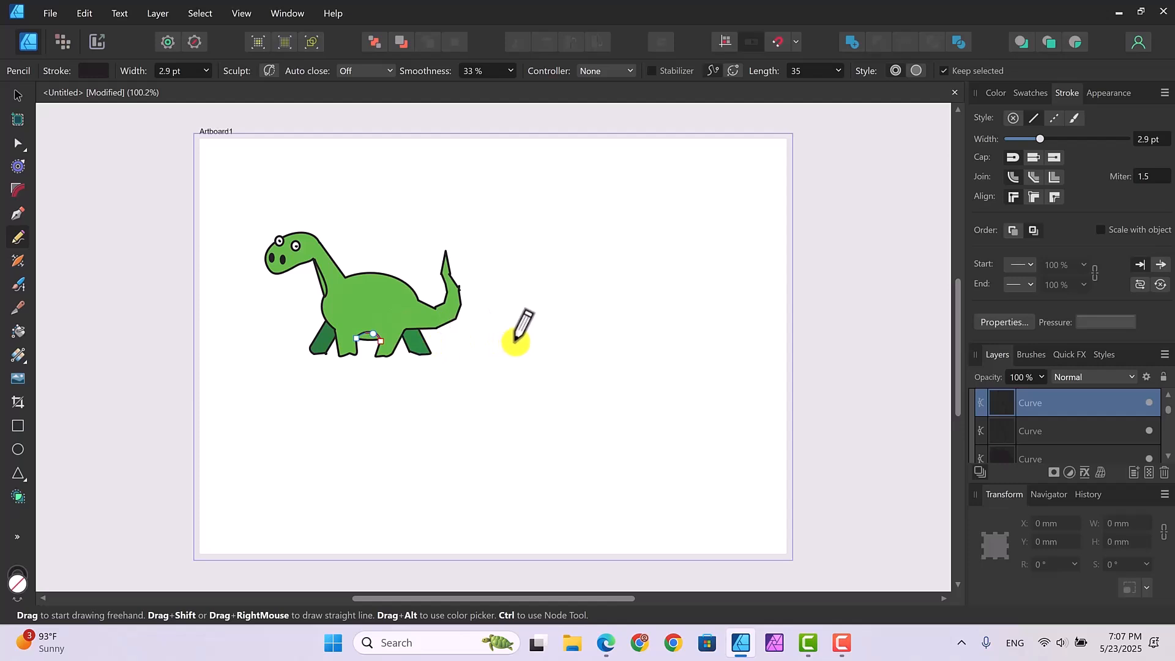
left_click(16, 96)
left_click(499, 391)
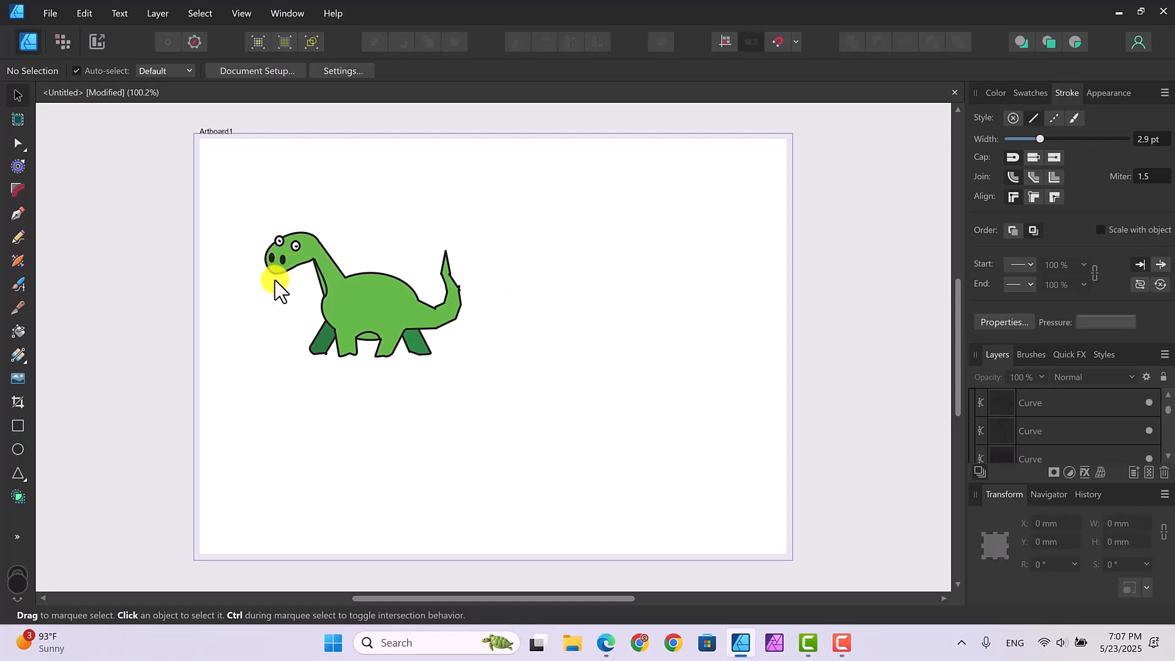
Step: Move the neck curve to a new layer and give it an orange fill
left_click(322, 285)
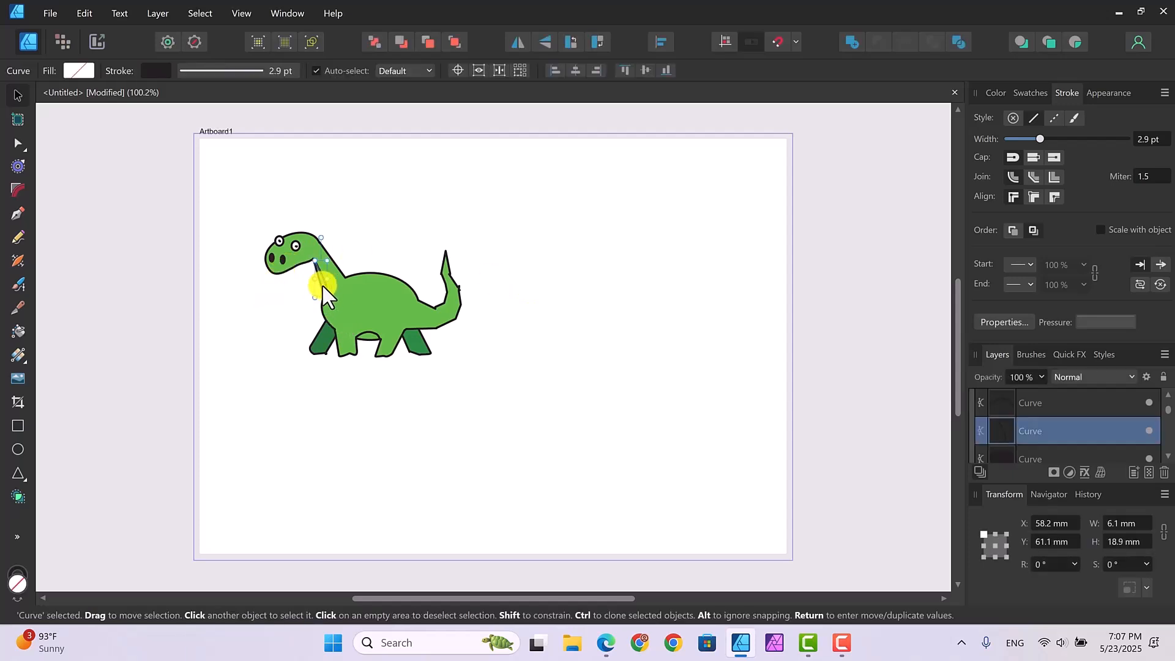
right_click(322, 285)
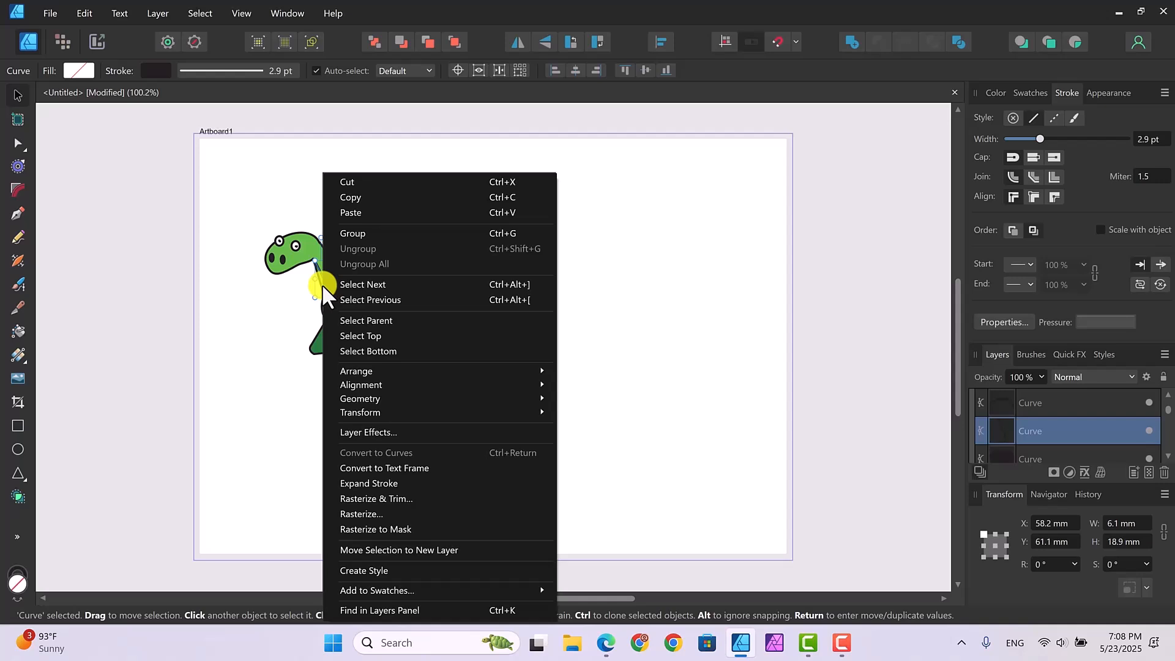
left_click(391, 549)
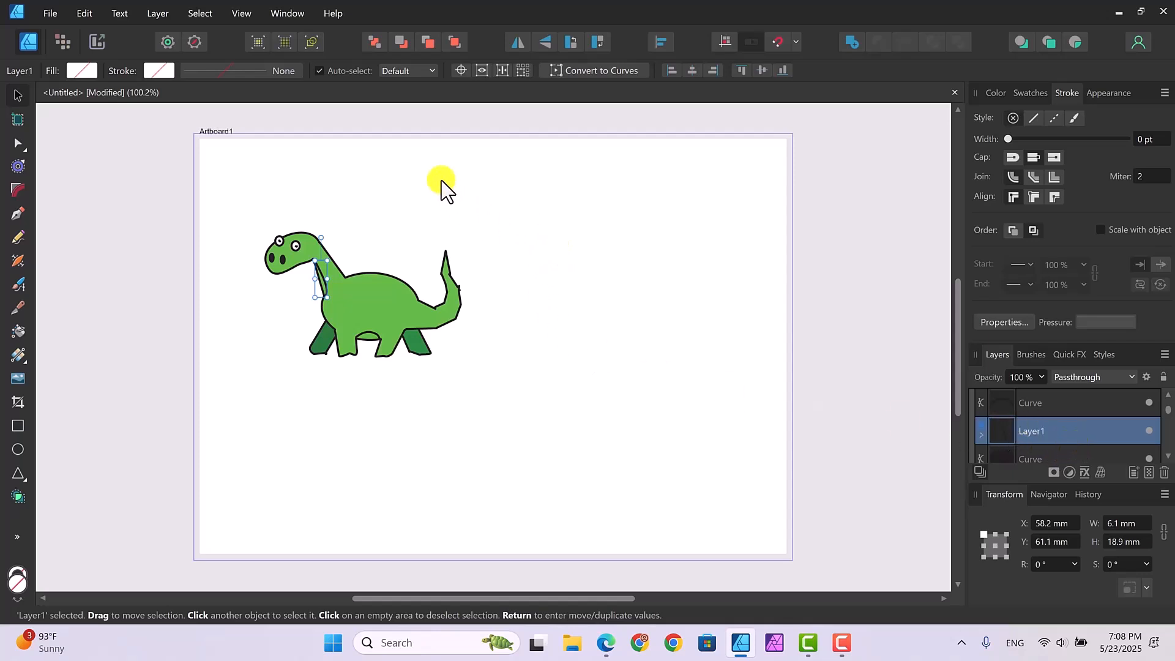
left_click(80, 71)
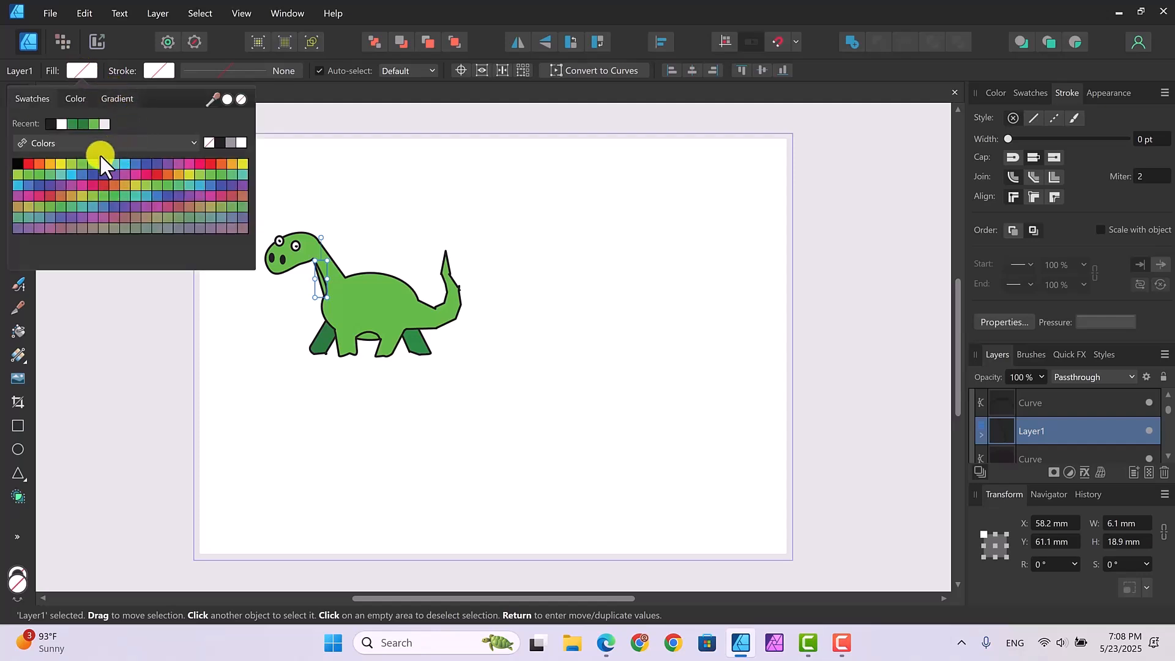
left_click(50, 164)
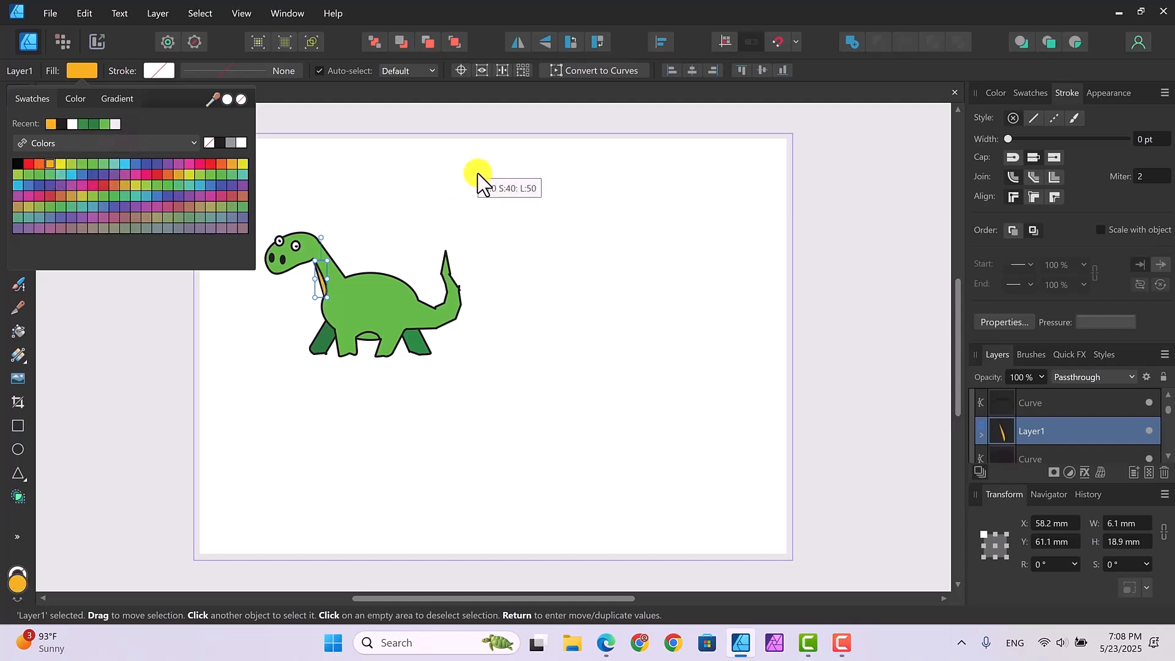
left_click(399, 186)
Step: Move the belly arc to a new layer and fill it with the same orange as the neck
left_click(370, 344)
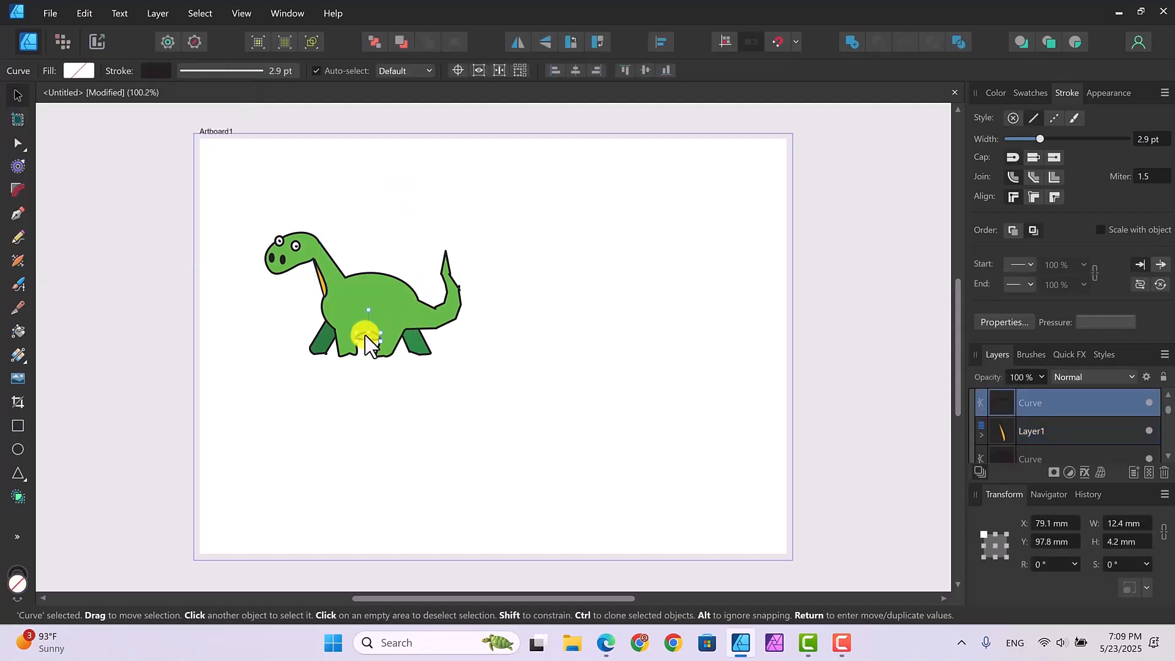
right_click(365, 336)
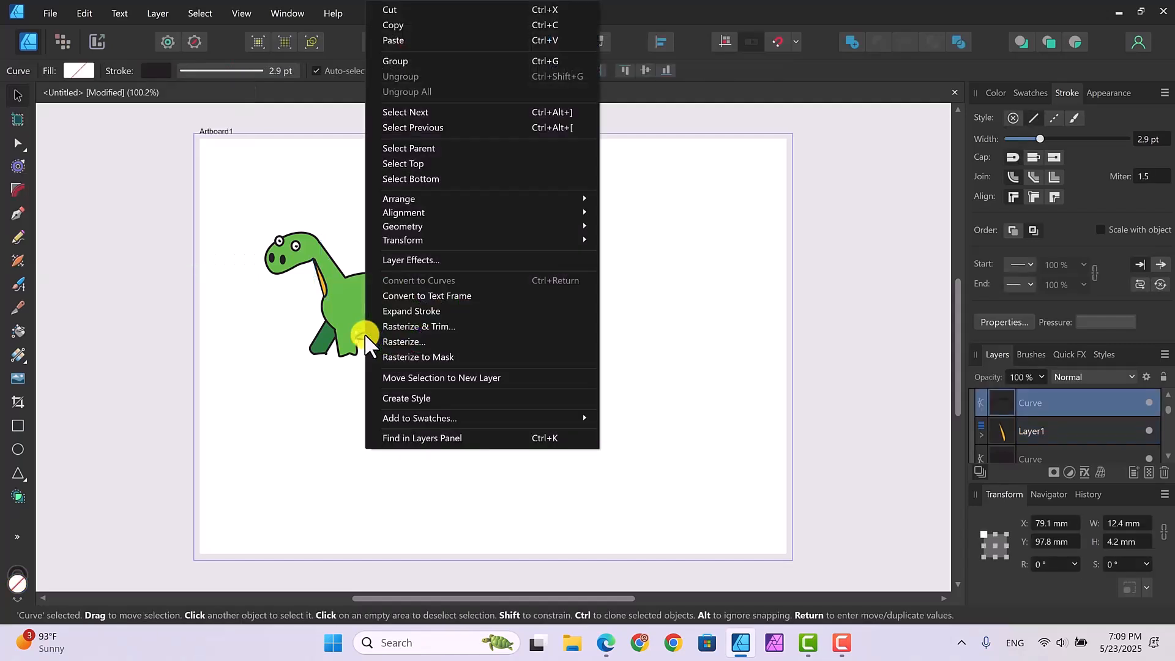
left_click(429, 377)
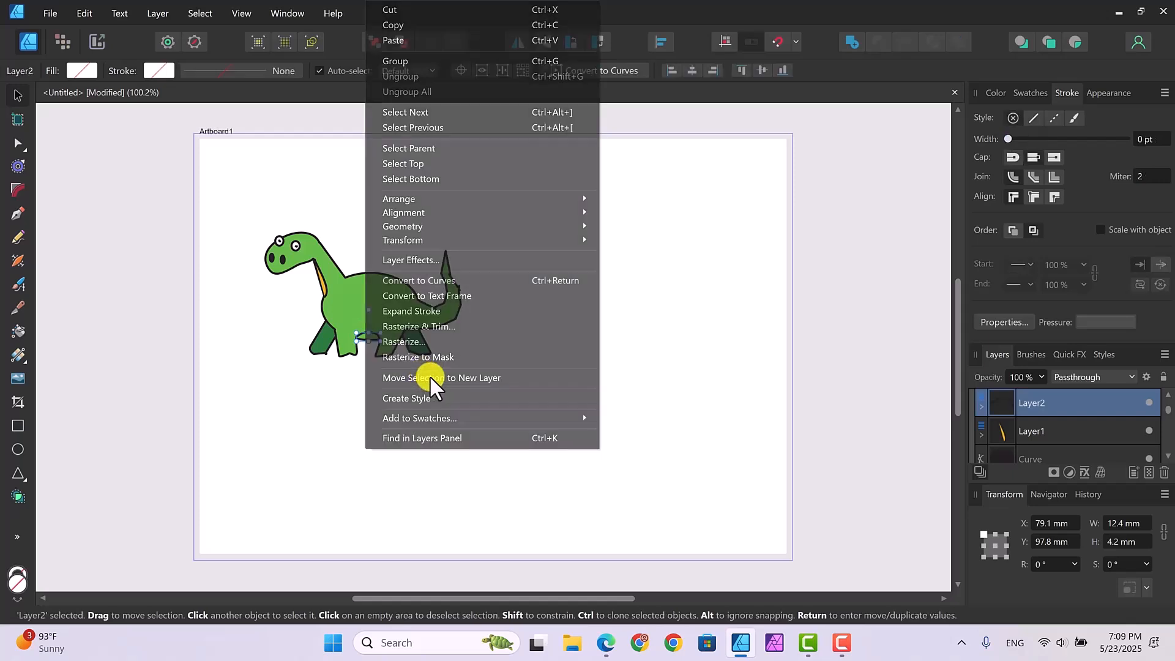
left_click(83, 71)
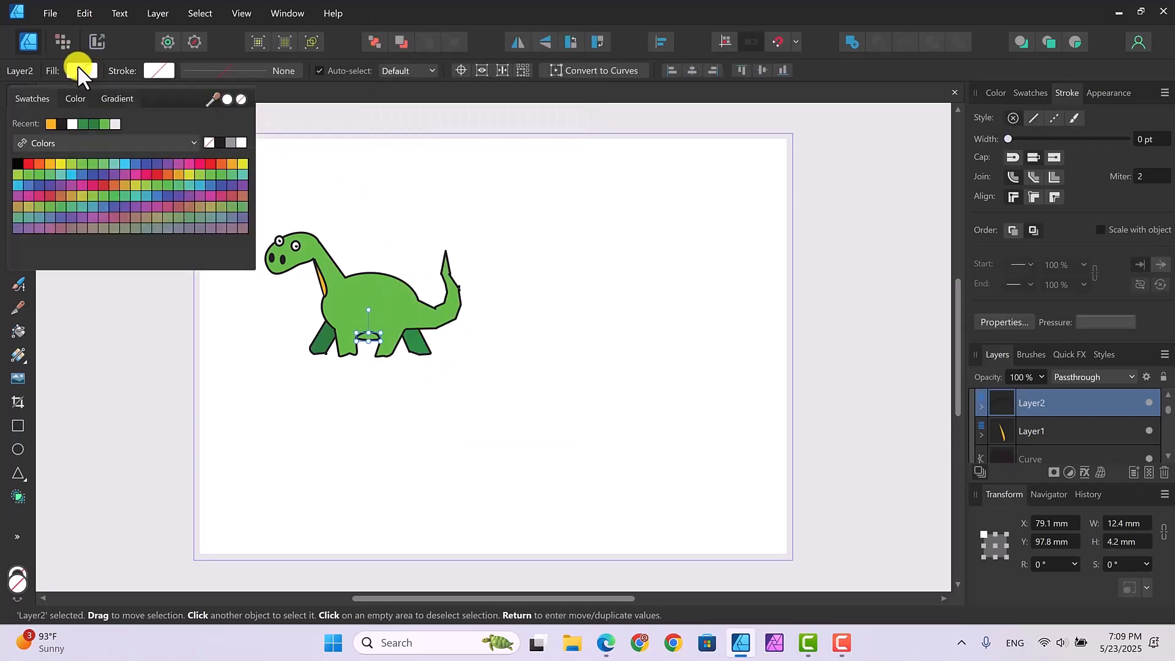
left_click(50, 124)
left_click(419, 183)
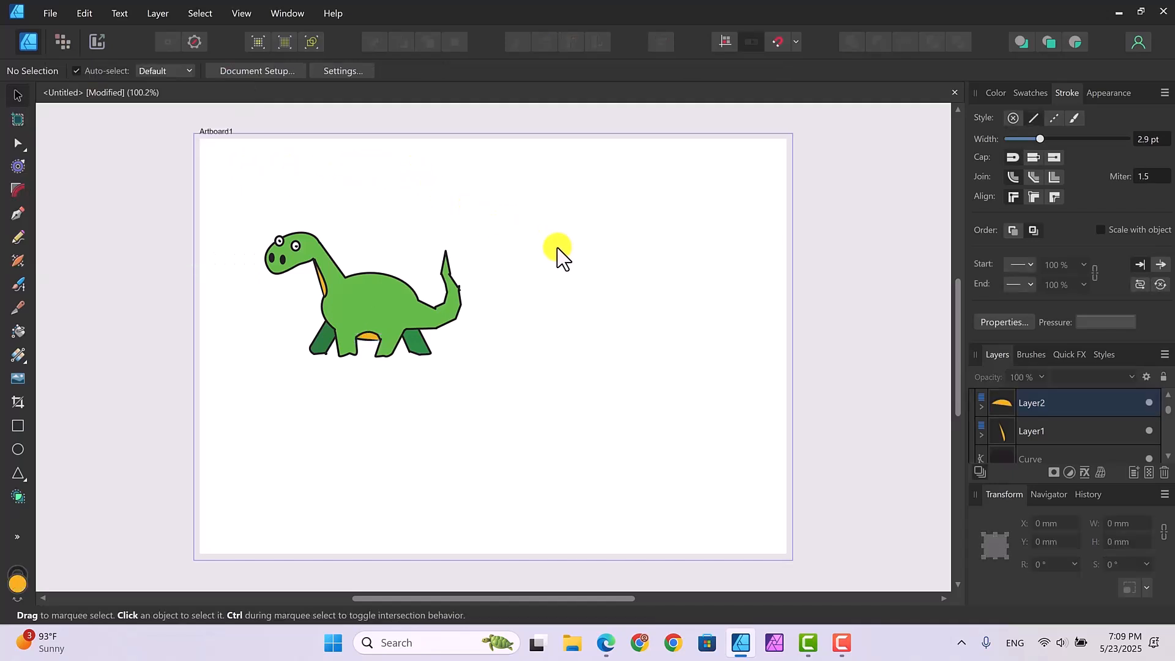